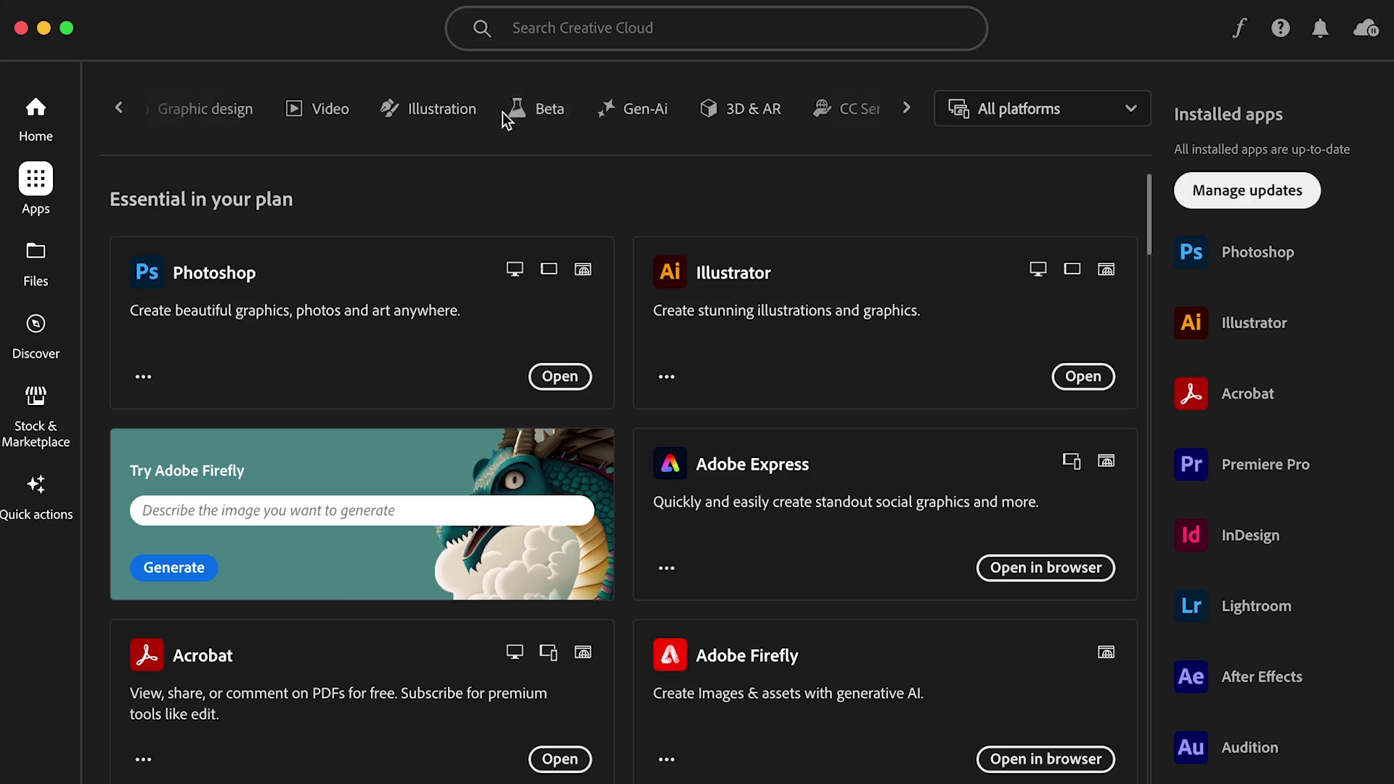
Show the Beta apps category in Creative Cloud
click(524, 109)
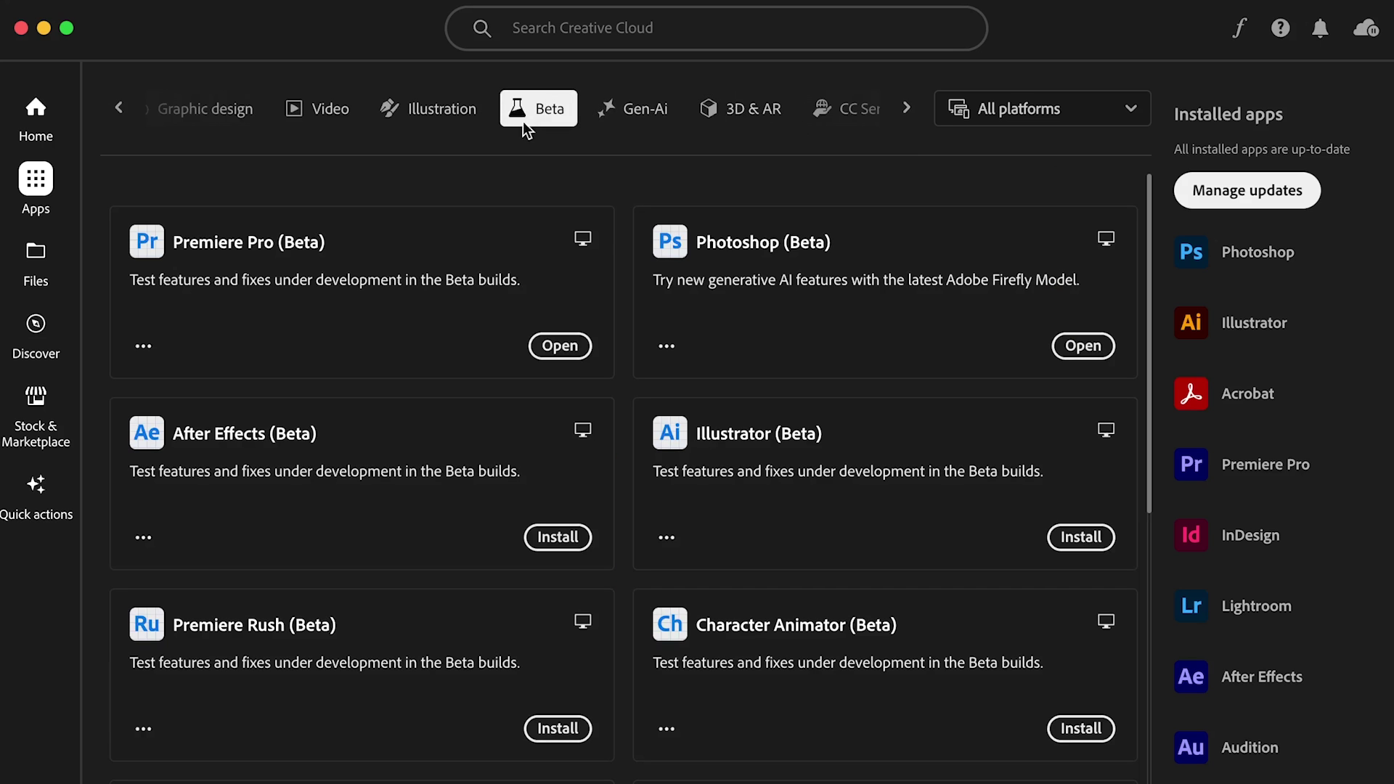
Launch Premiere Pro (Beta) and create a project from the Downloads 'Audio Tools' folder
click(559, 346)
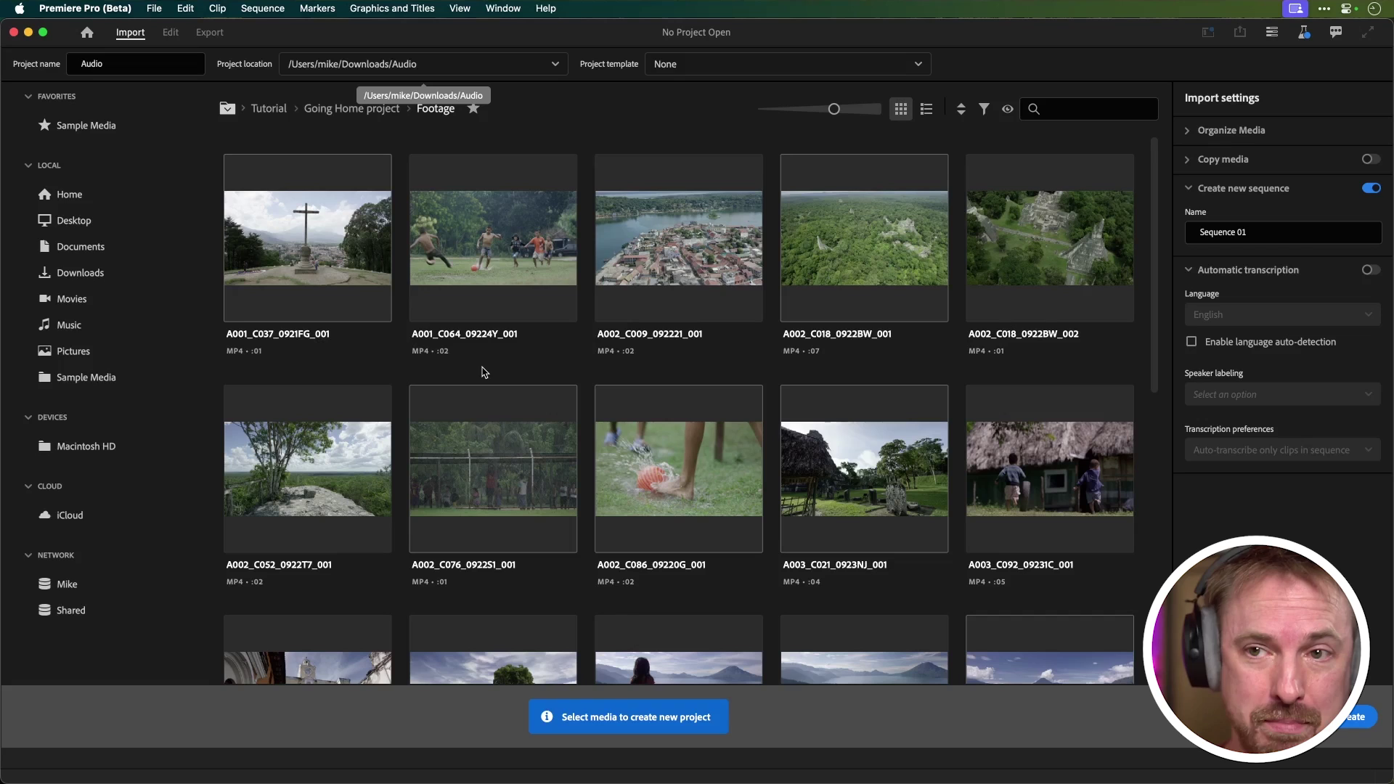
click(99, 274)
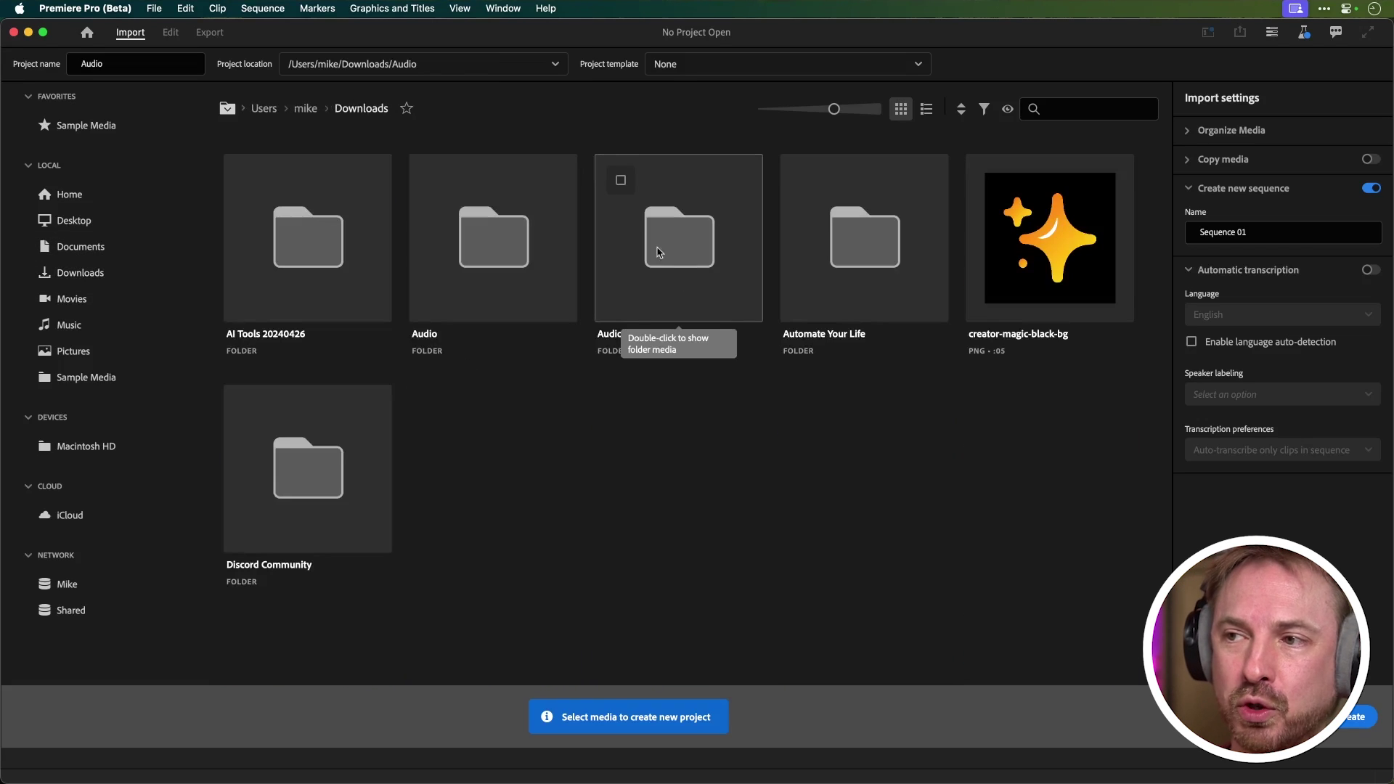
click(620, 182)
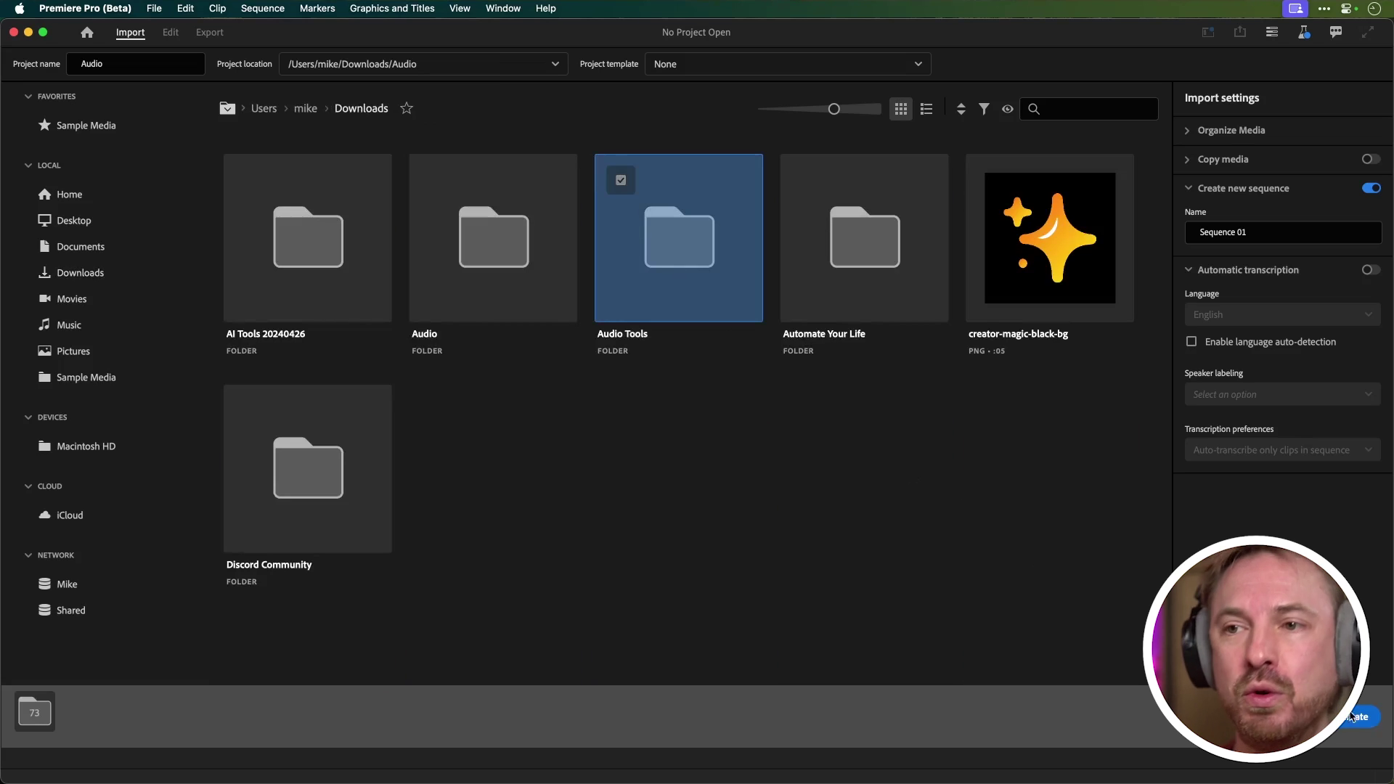
key(Return)
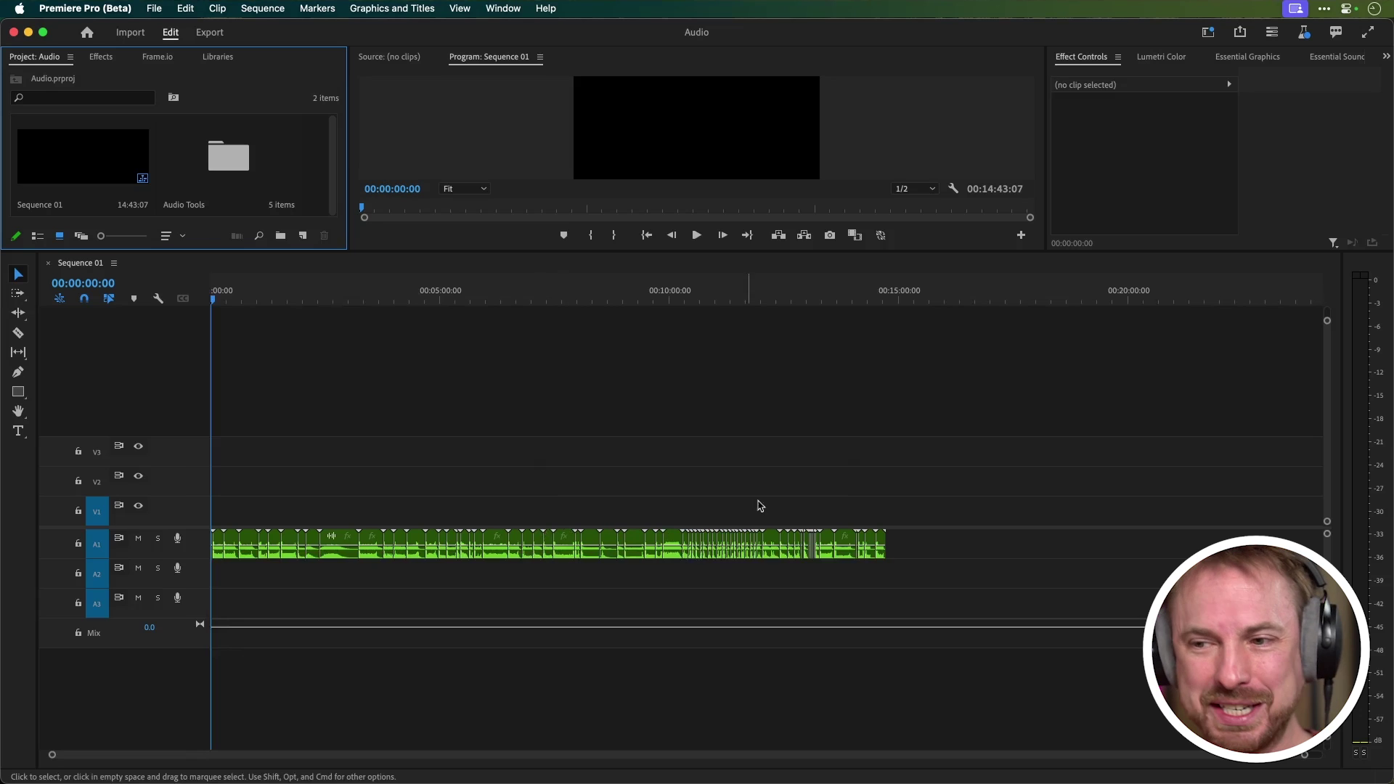
Delete all clips from the sequence and close the Source and Program monitors
drag(897, 457, 183, 589)
key(Delete)
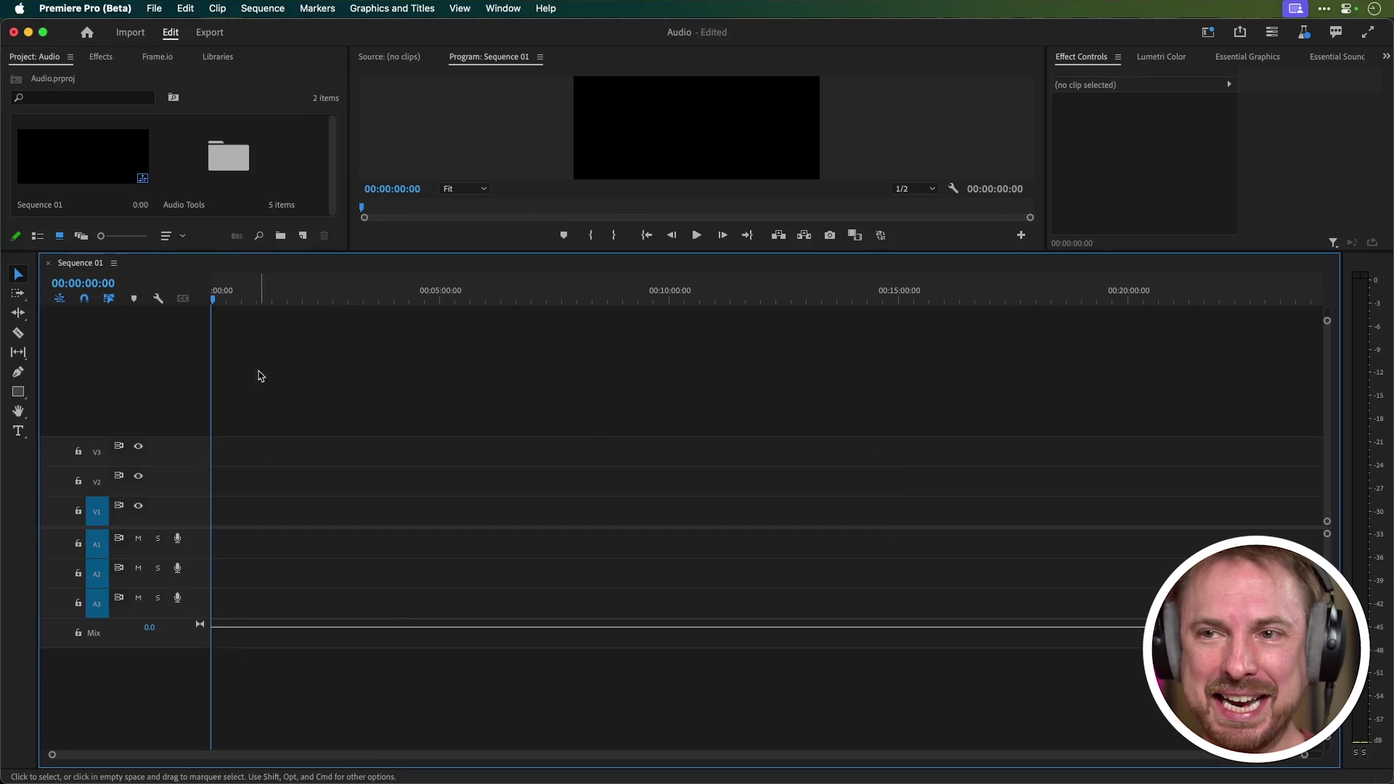
drag(318, 252, 328, 347)
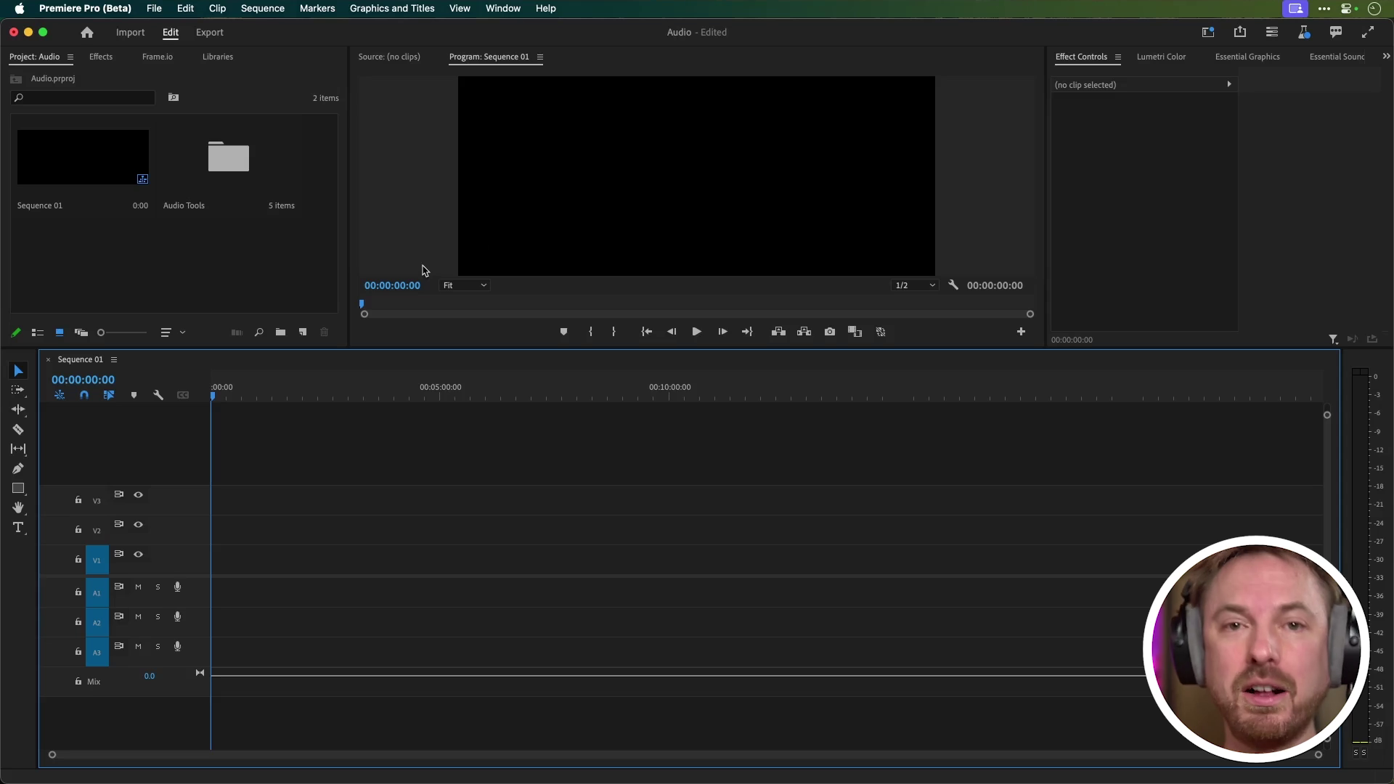
click(540, 57)
click(559, 68)
click(425, 57)
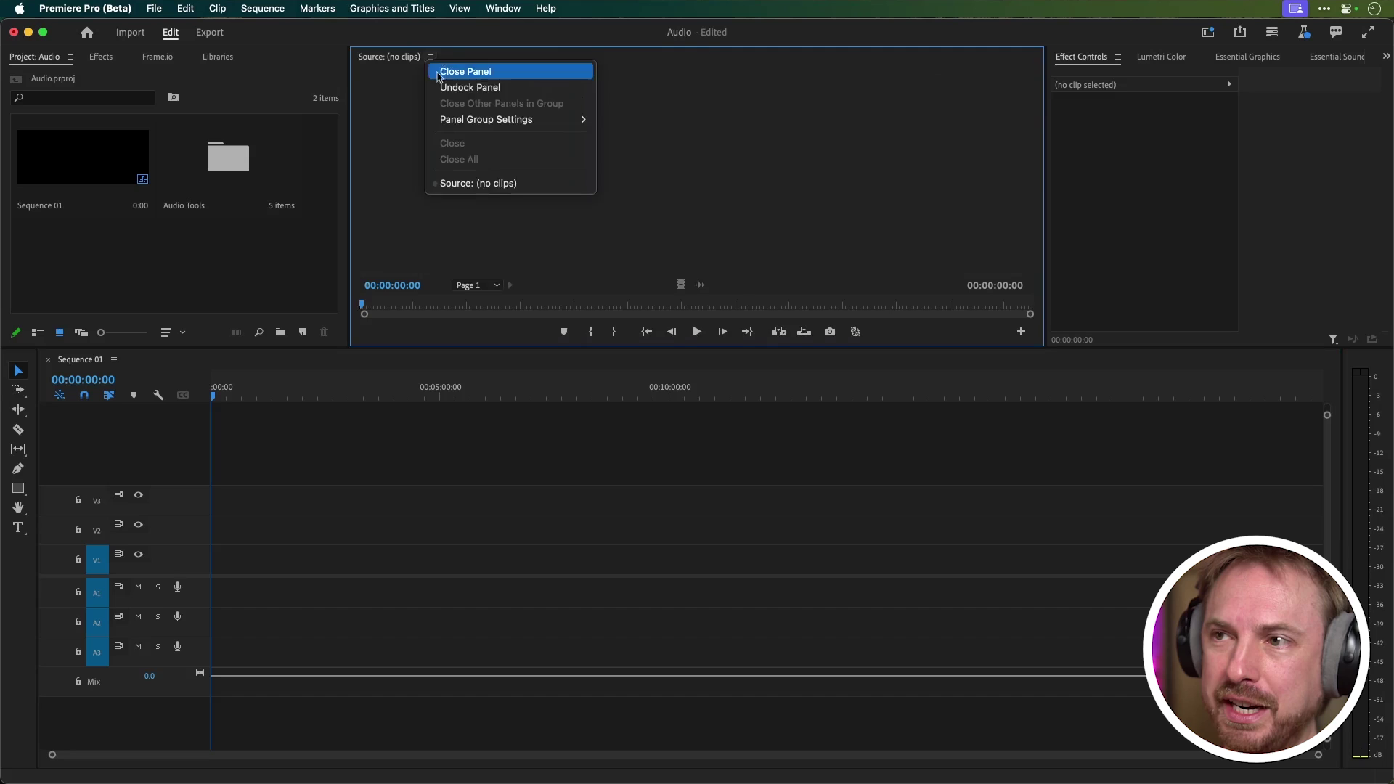
click(446, 69)
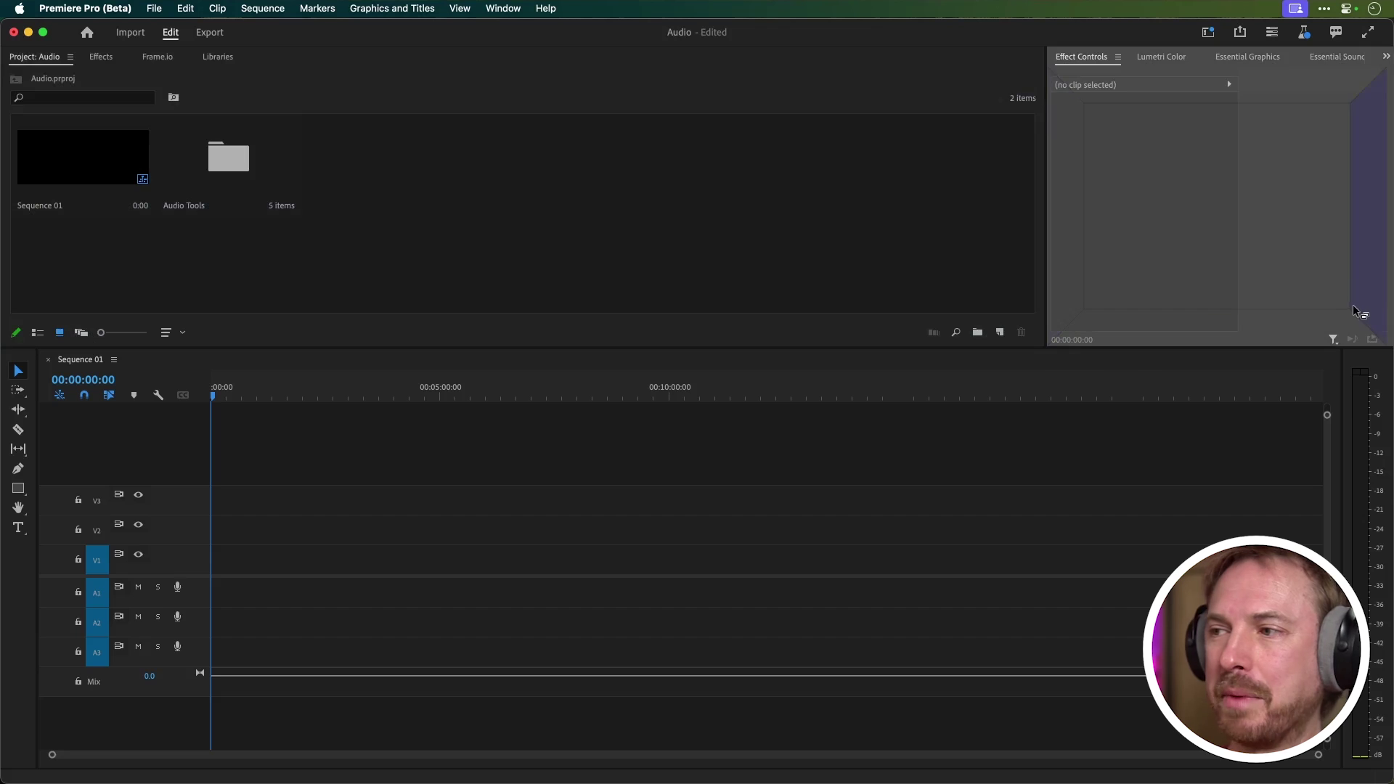
Move the timeline to the right column, dock audio meters below it, and enlarge audio tracks
drag(1148, 218, 296, 255)
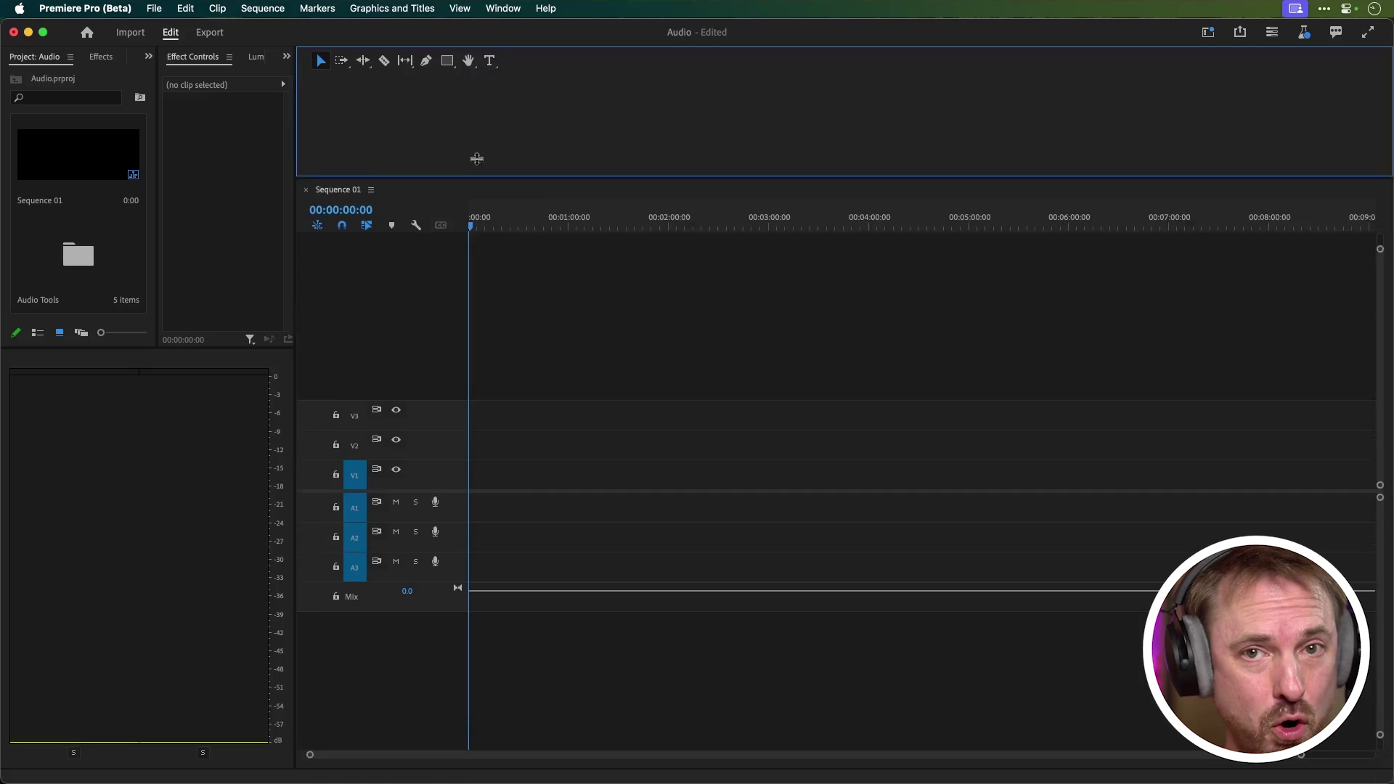
drag(218, 363, 835, 654)
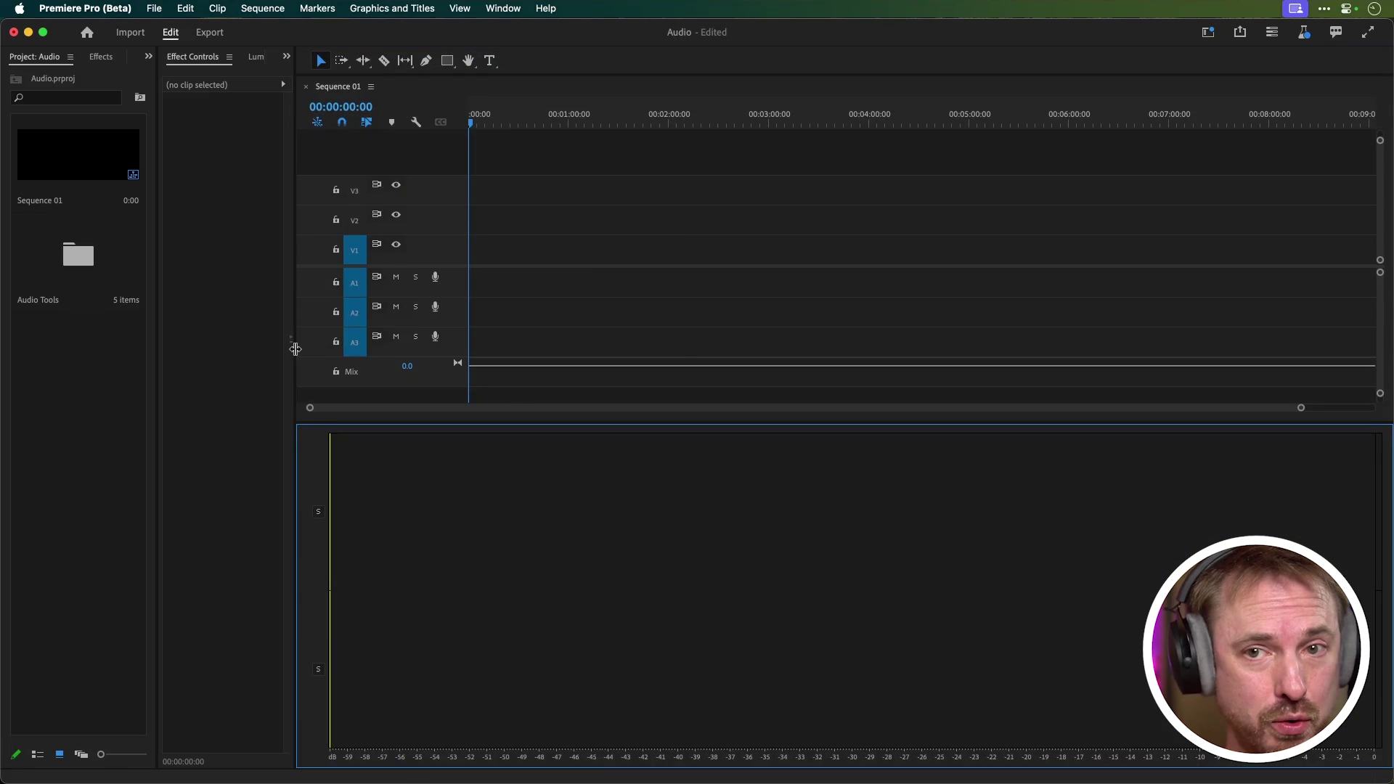
drag(159, 331, 314, 331)
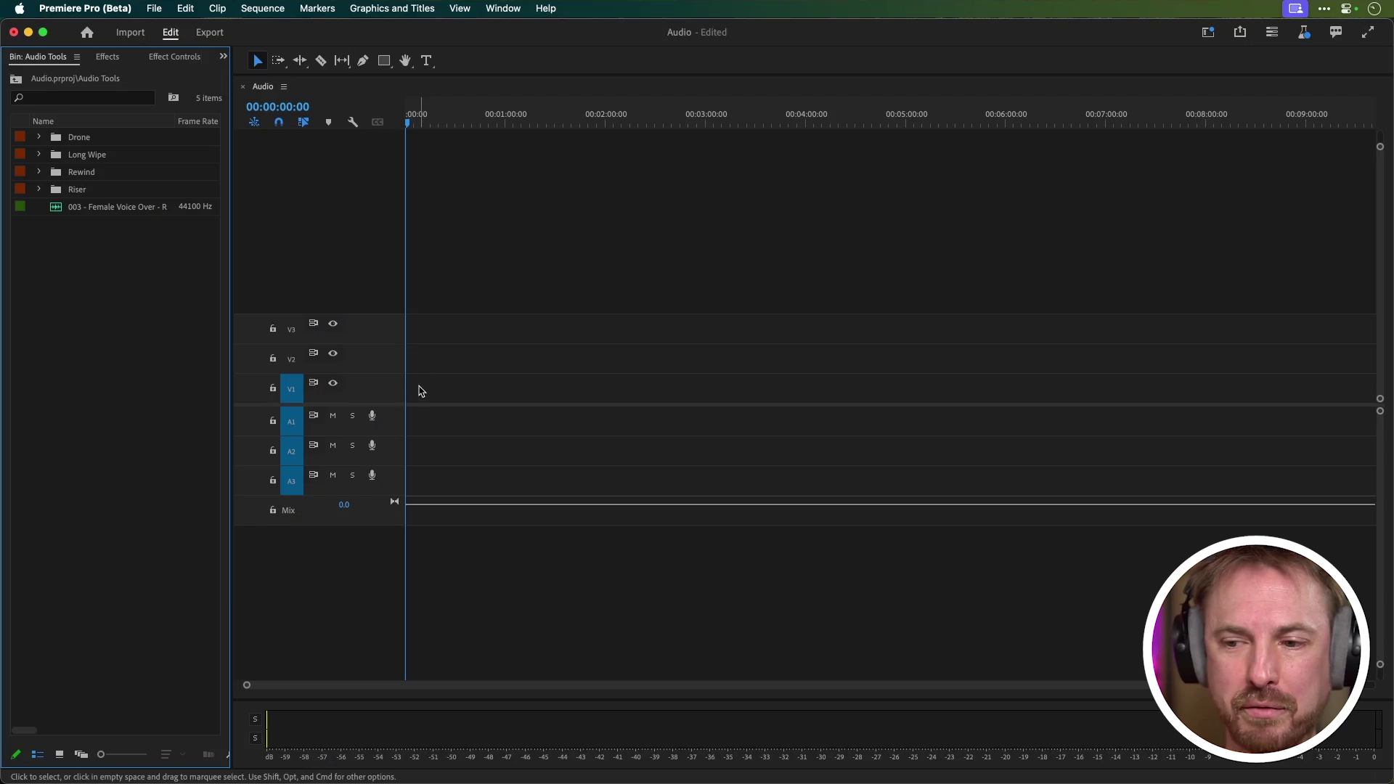
drag(421, 393, 392, 553)
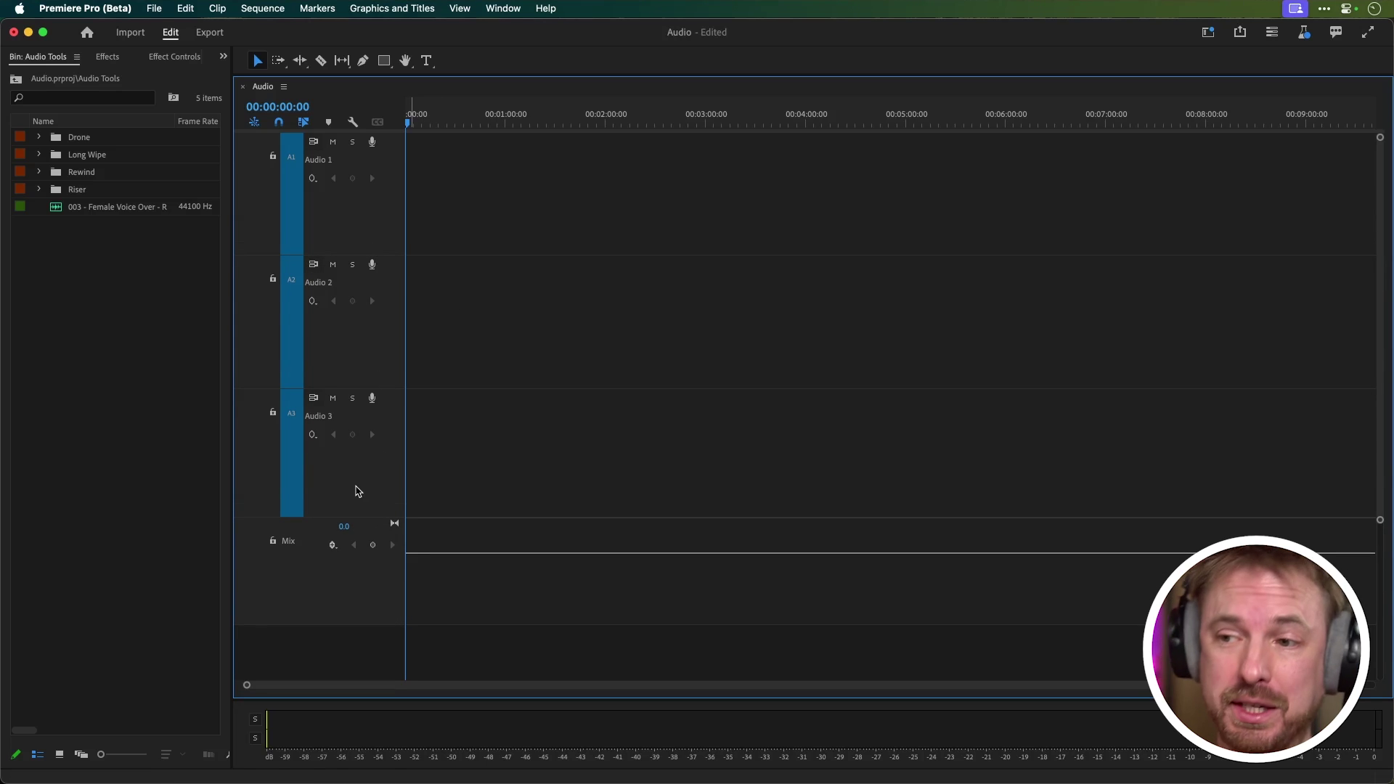
Dock the Audio Track Mixer below the libraries with its effects and sends racks shown
click(504, 8)
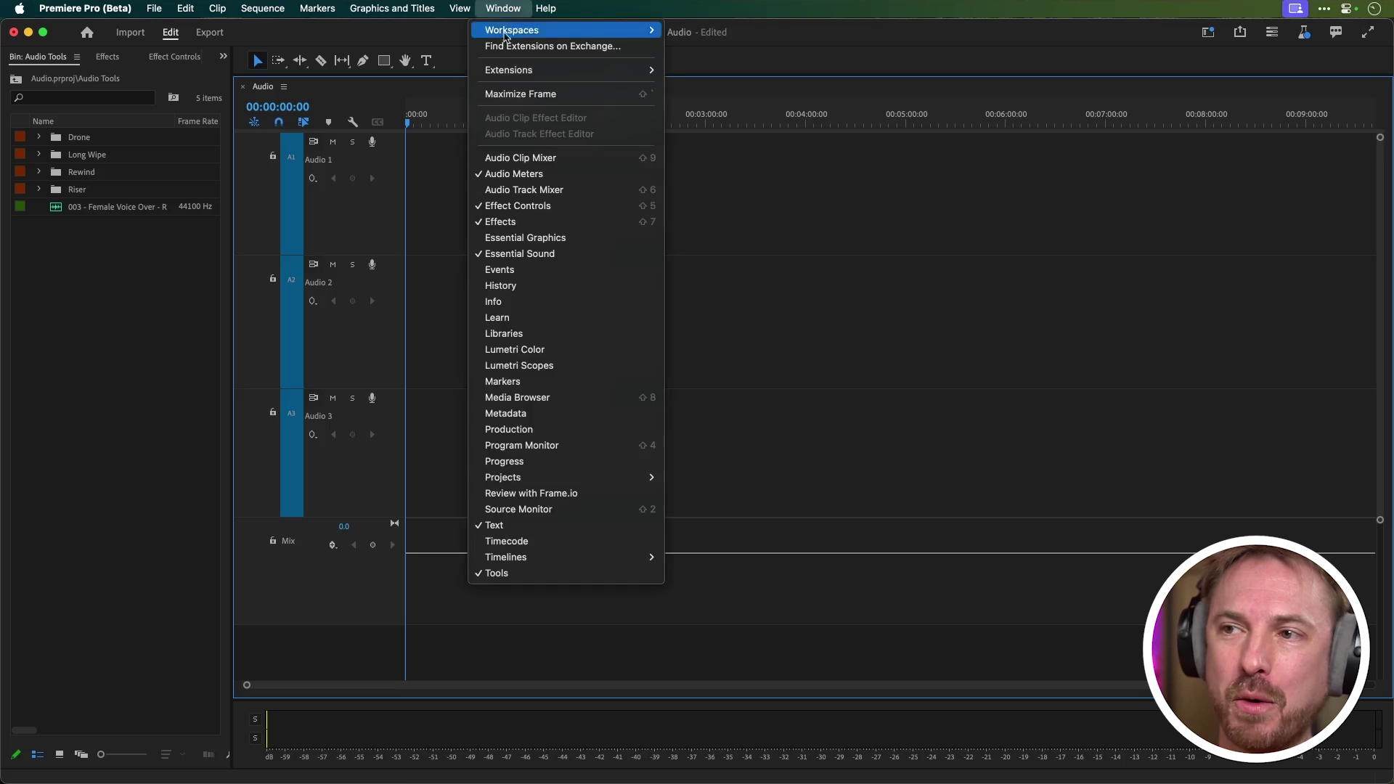
click(517, 190)
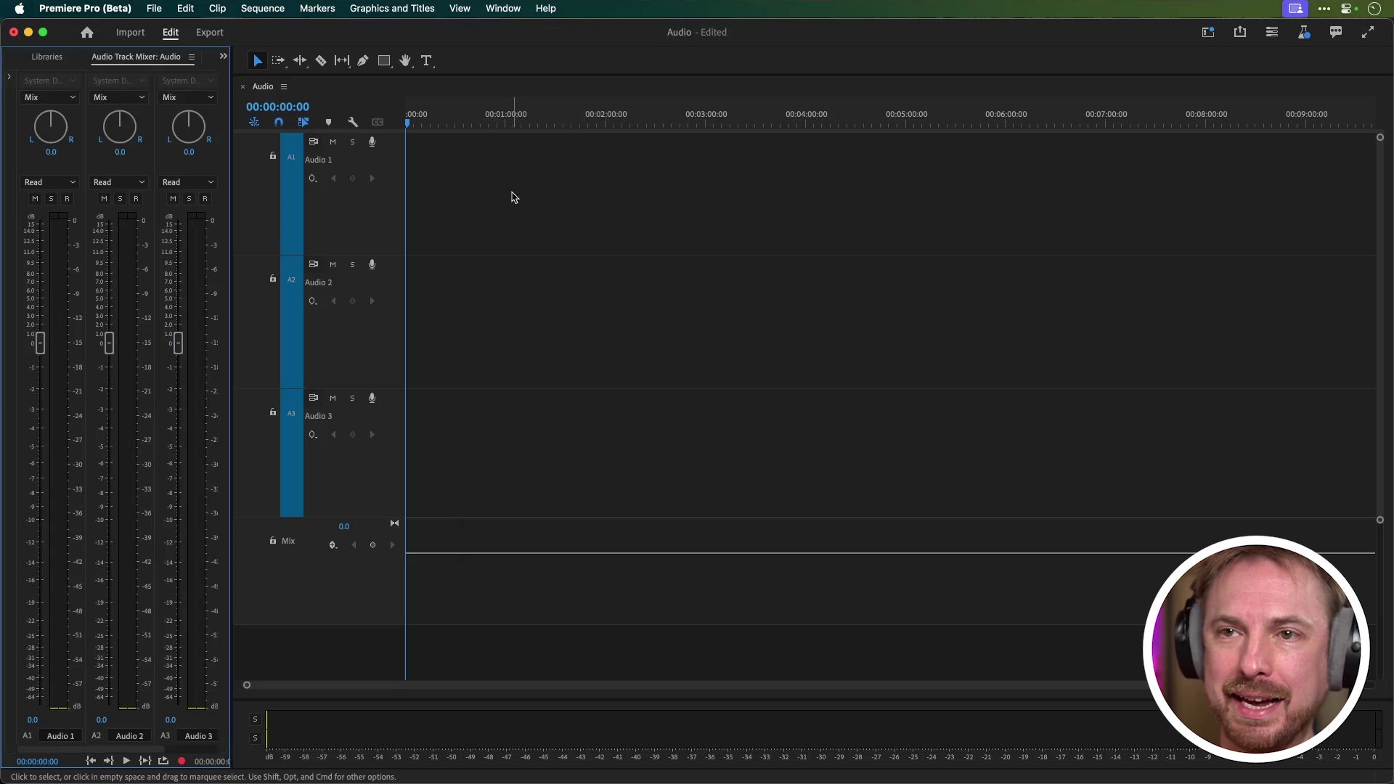
drag(136, 56, 153, 748)
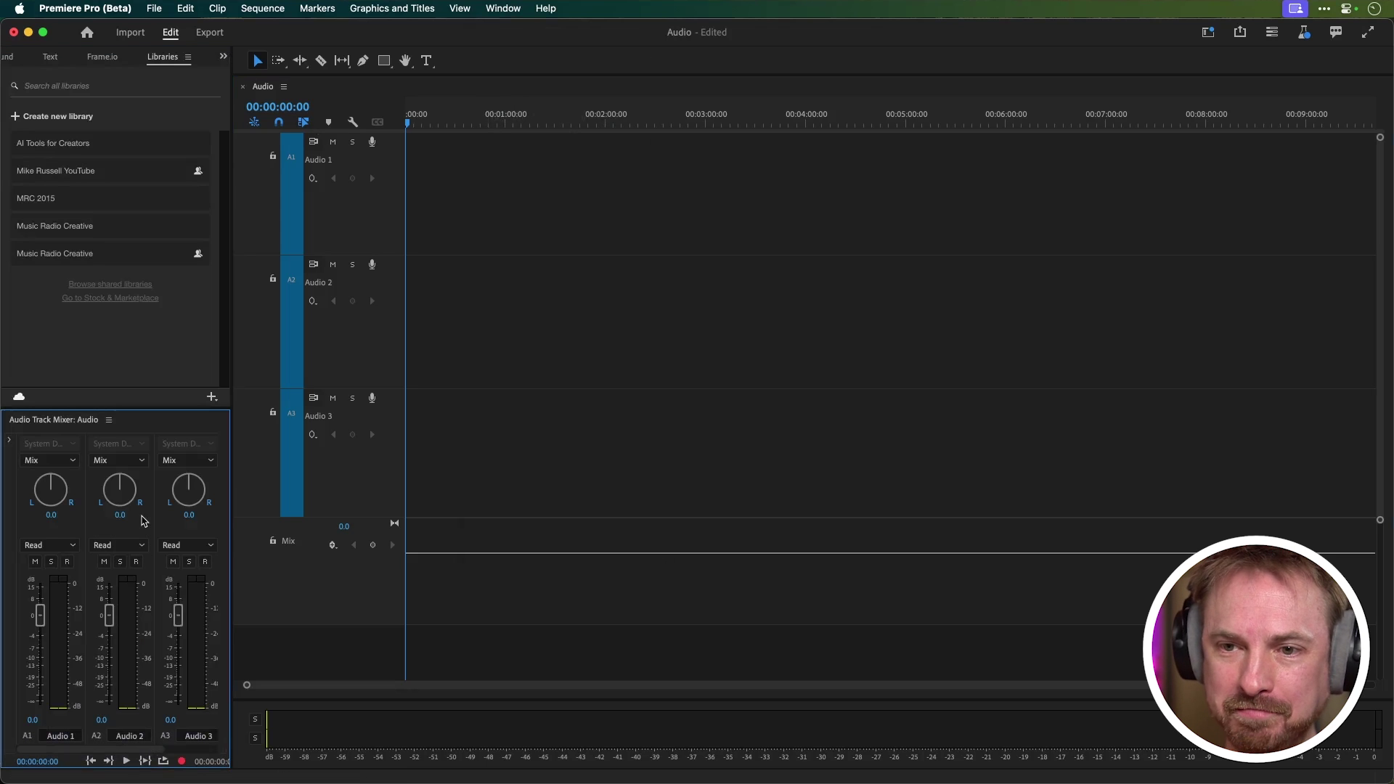
click(11, 378)
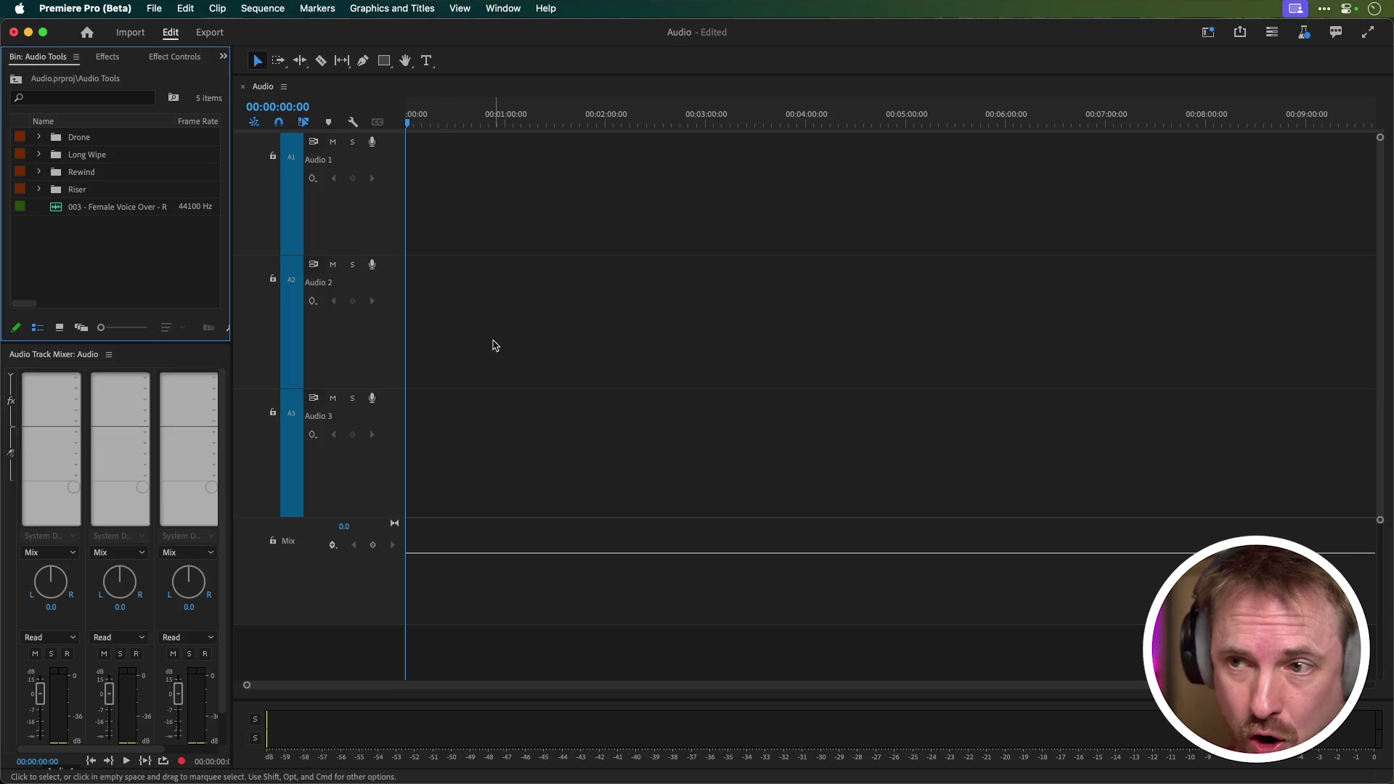
click(107, 58)
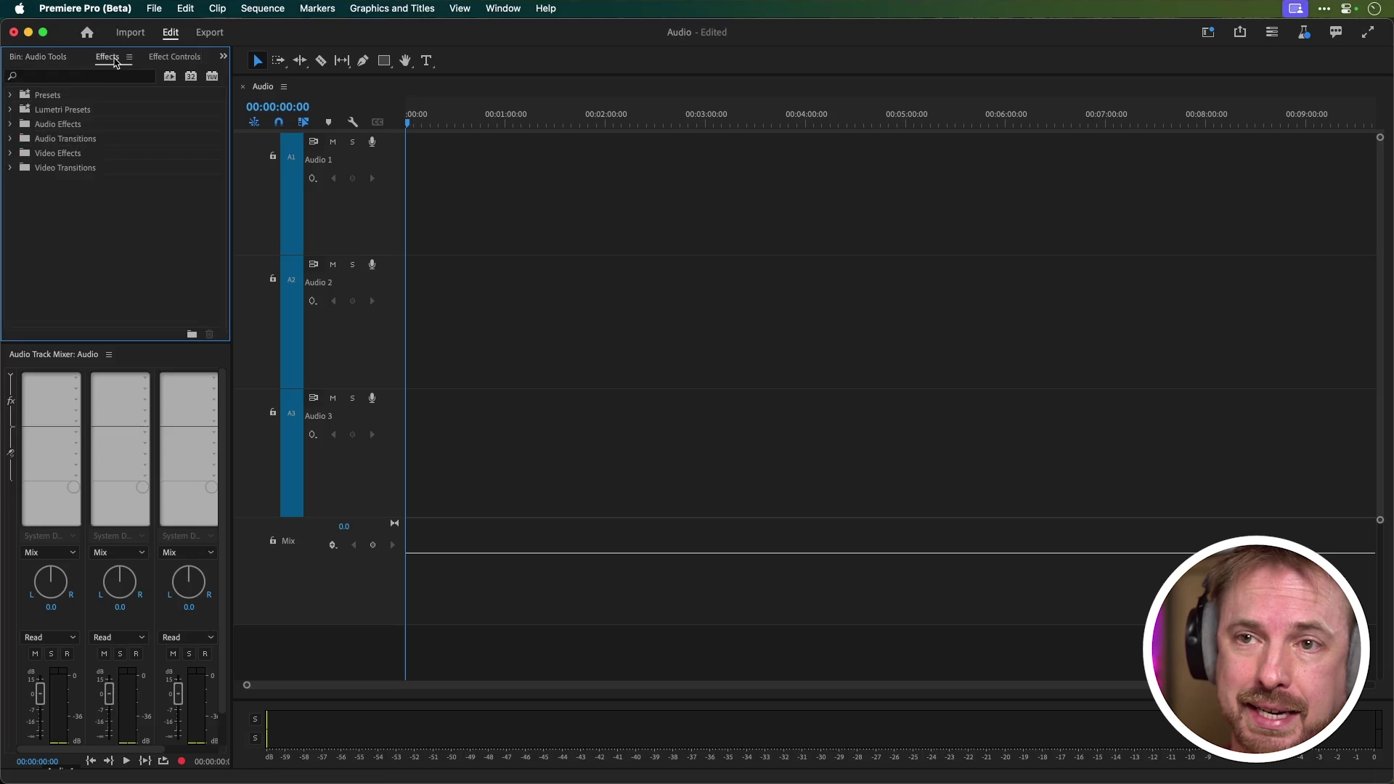
click(10, 125)
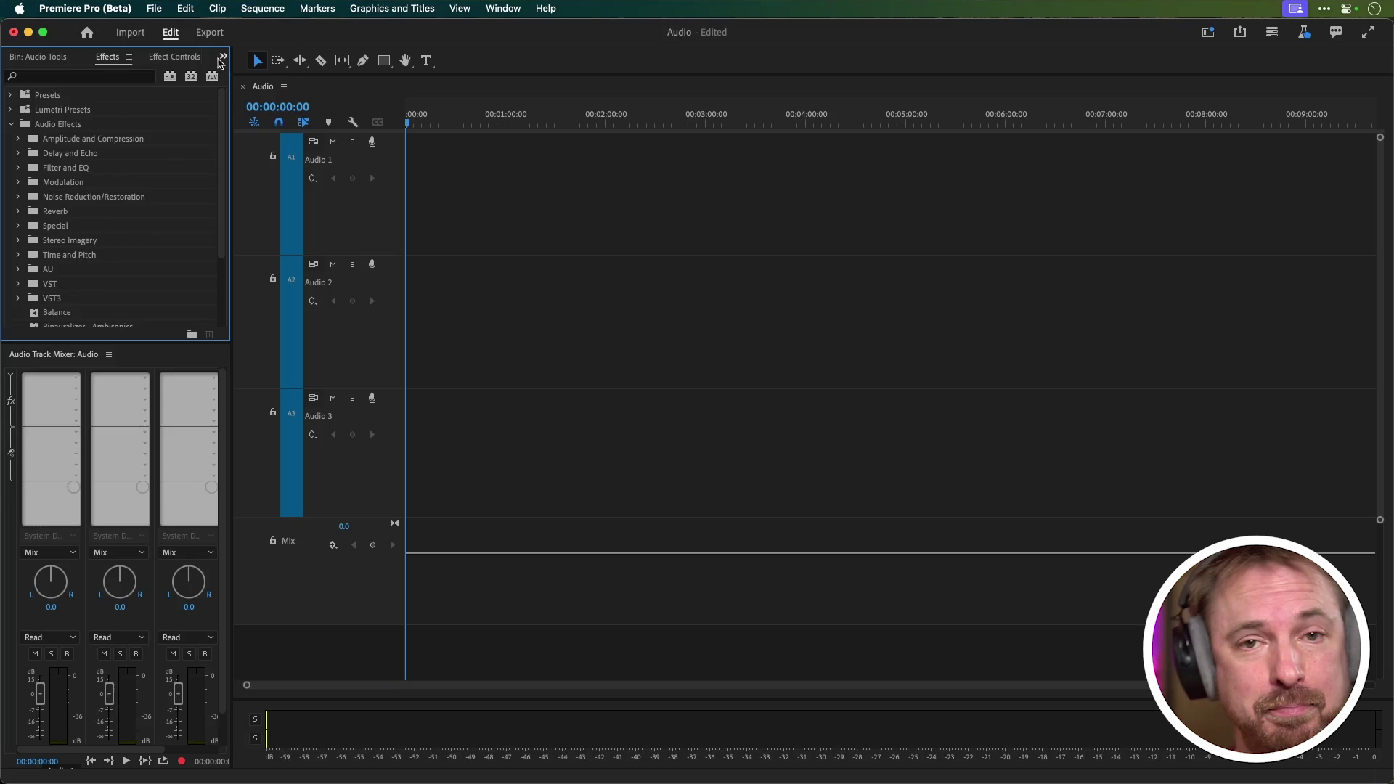
click(222, 59)
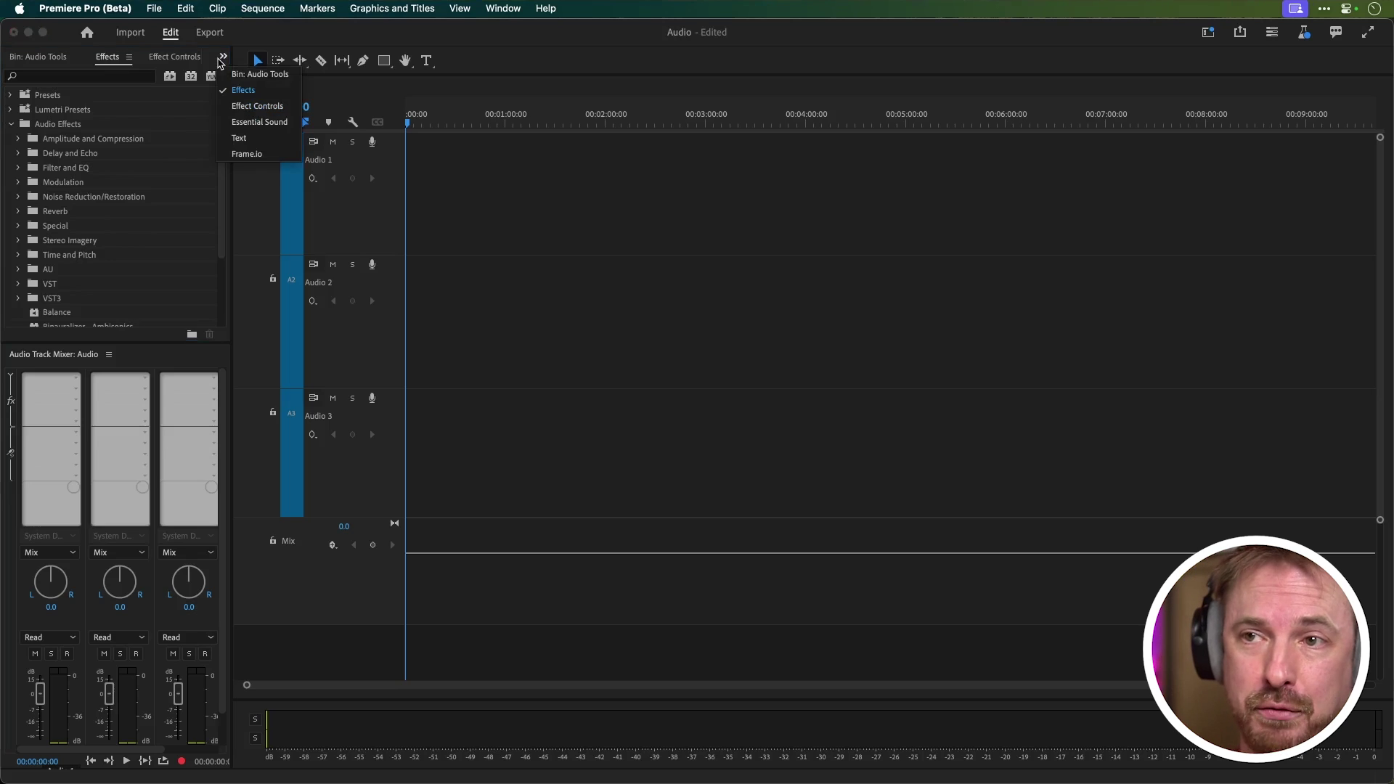
click(250, 139)
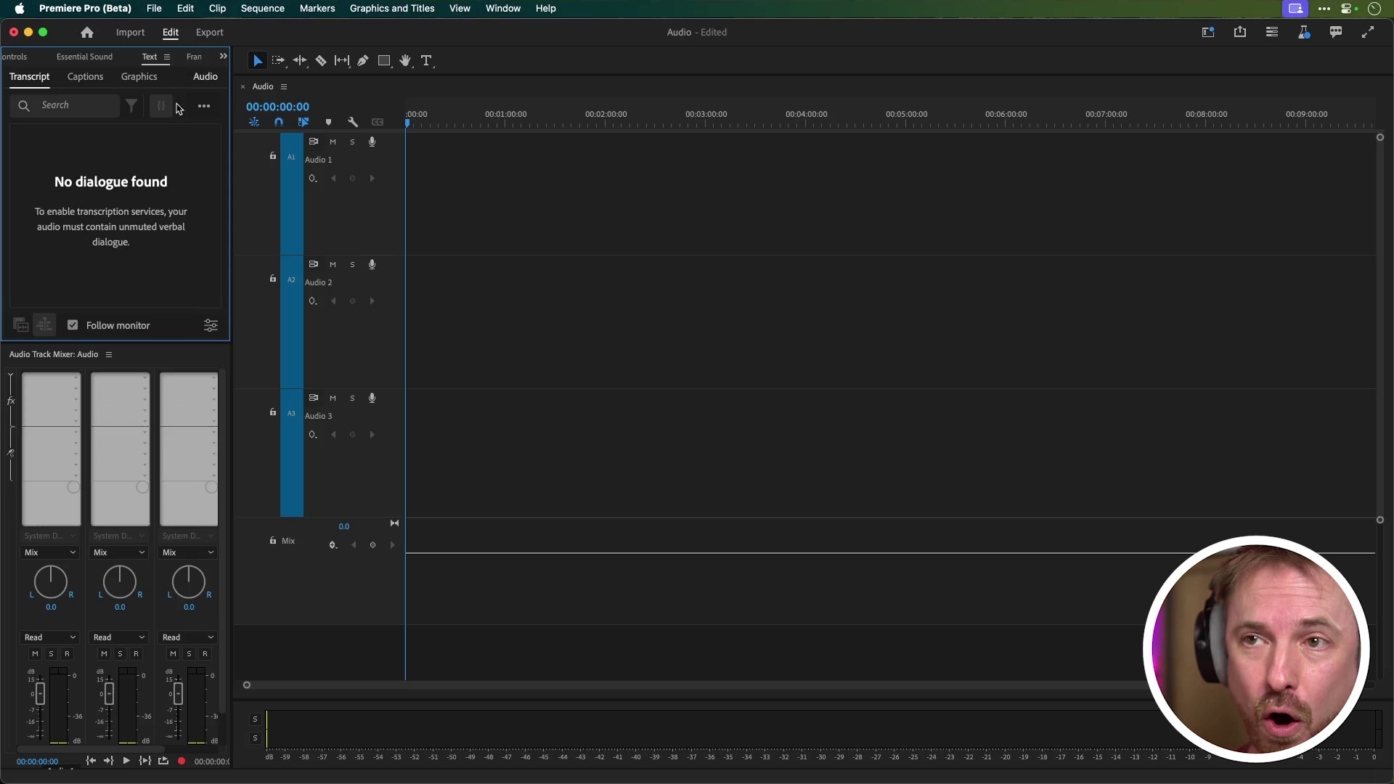
click(109, 59)
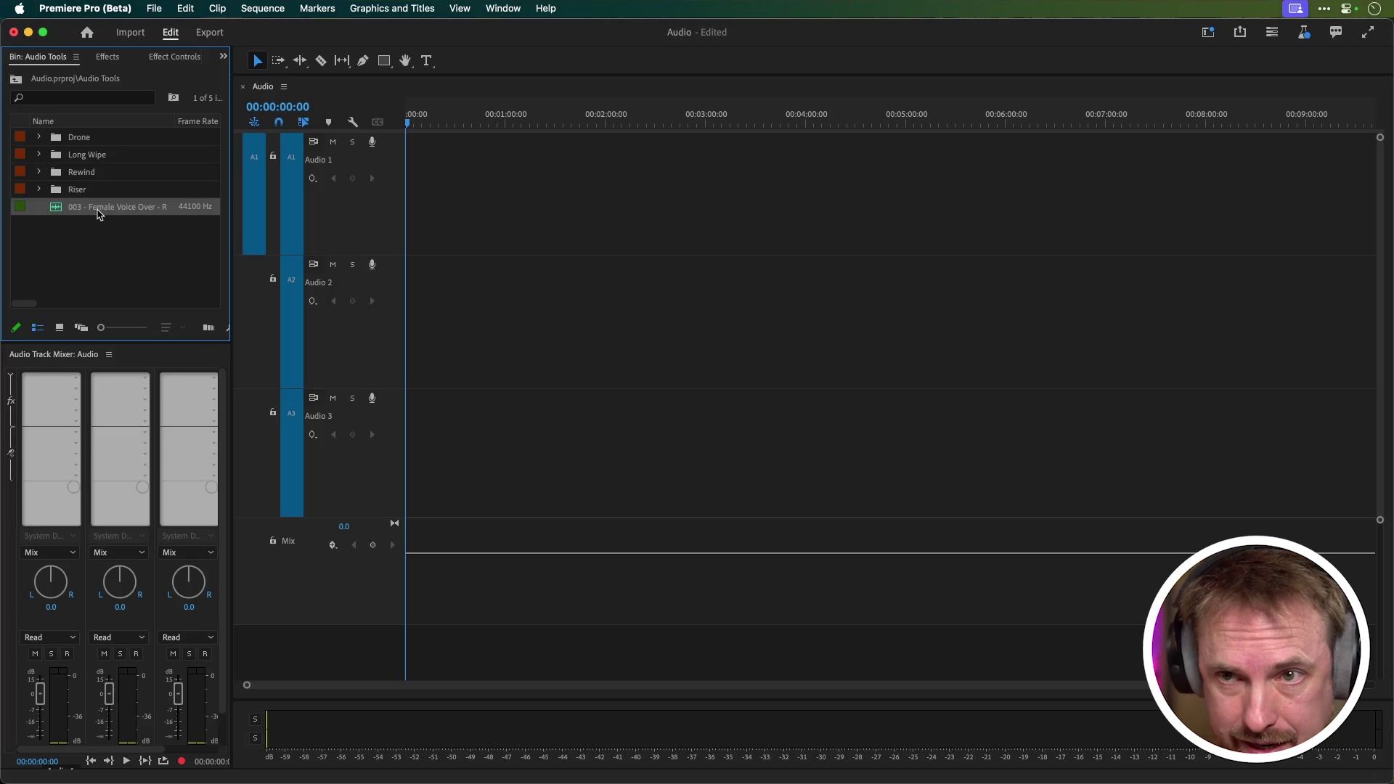
Place the female voice-over on Audio 1 and slide it to just after the sequence start
drag(100, 212, 428, 216)
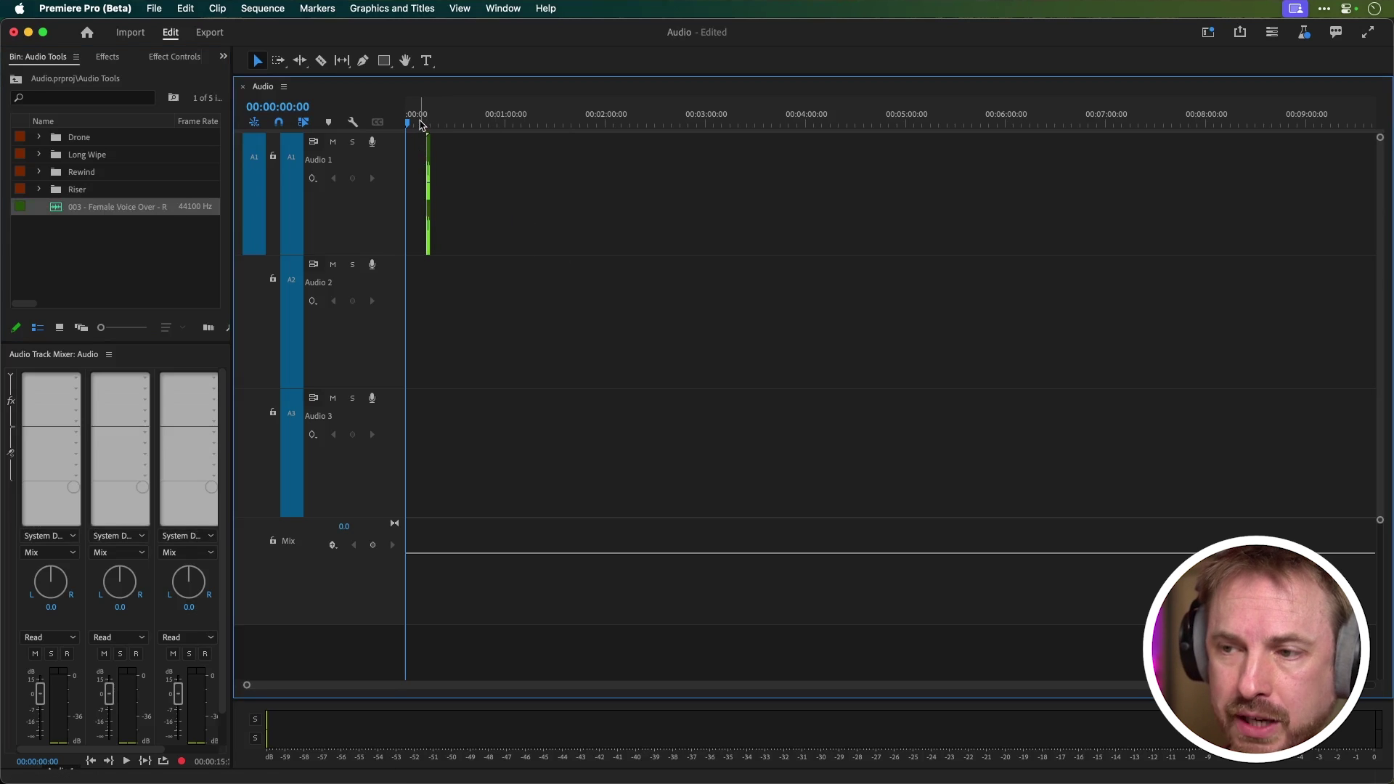
key(=)
key(=)
key(=)
key(=)
key(=)
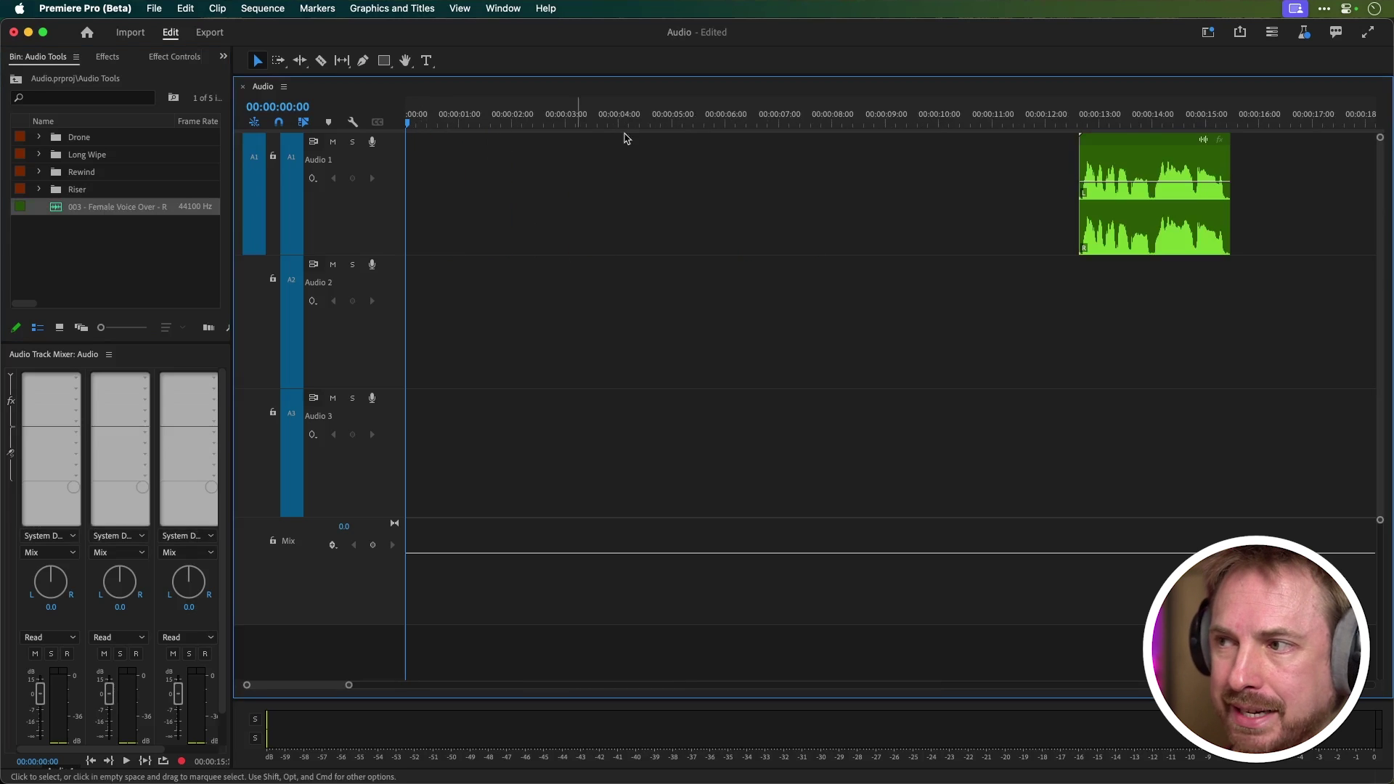
drag(1132, 136, 587, 149)
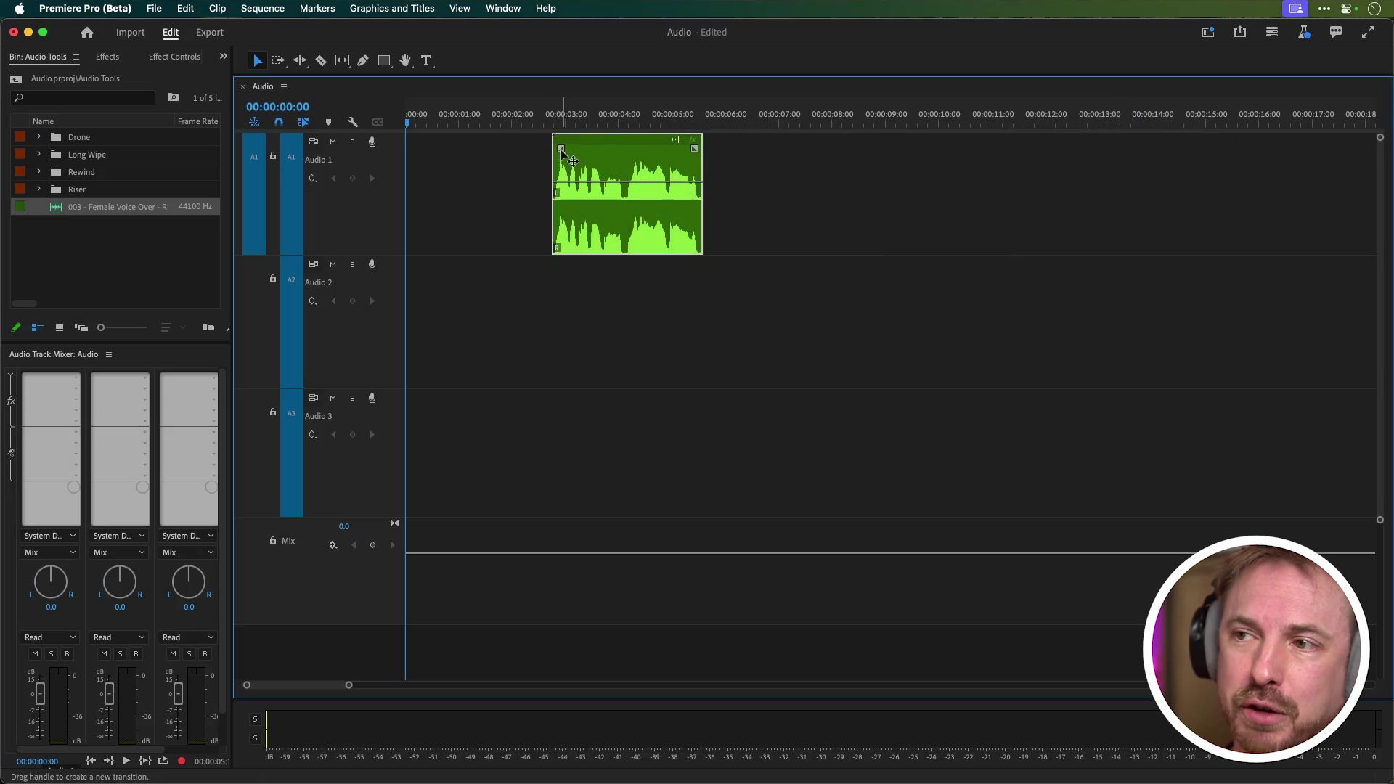
drag(562, 151, 560, 149)
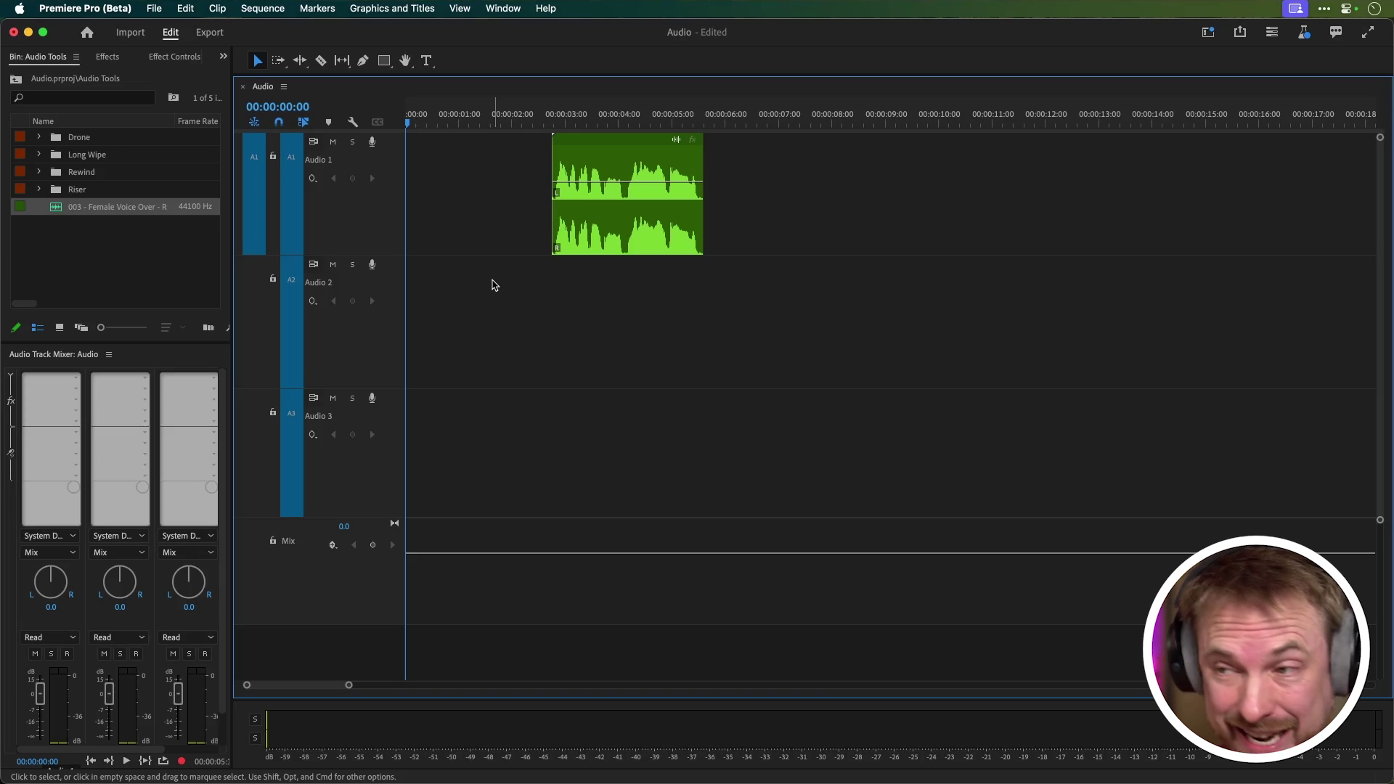
mouse_move(564, 156)
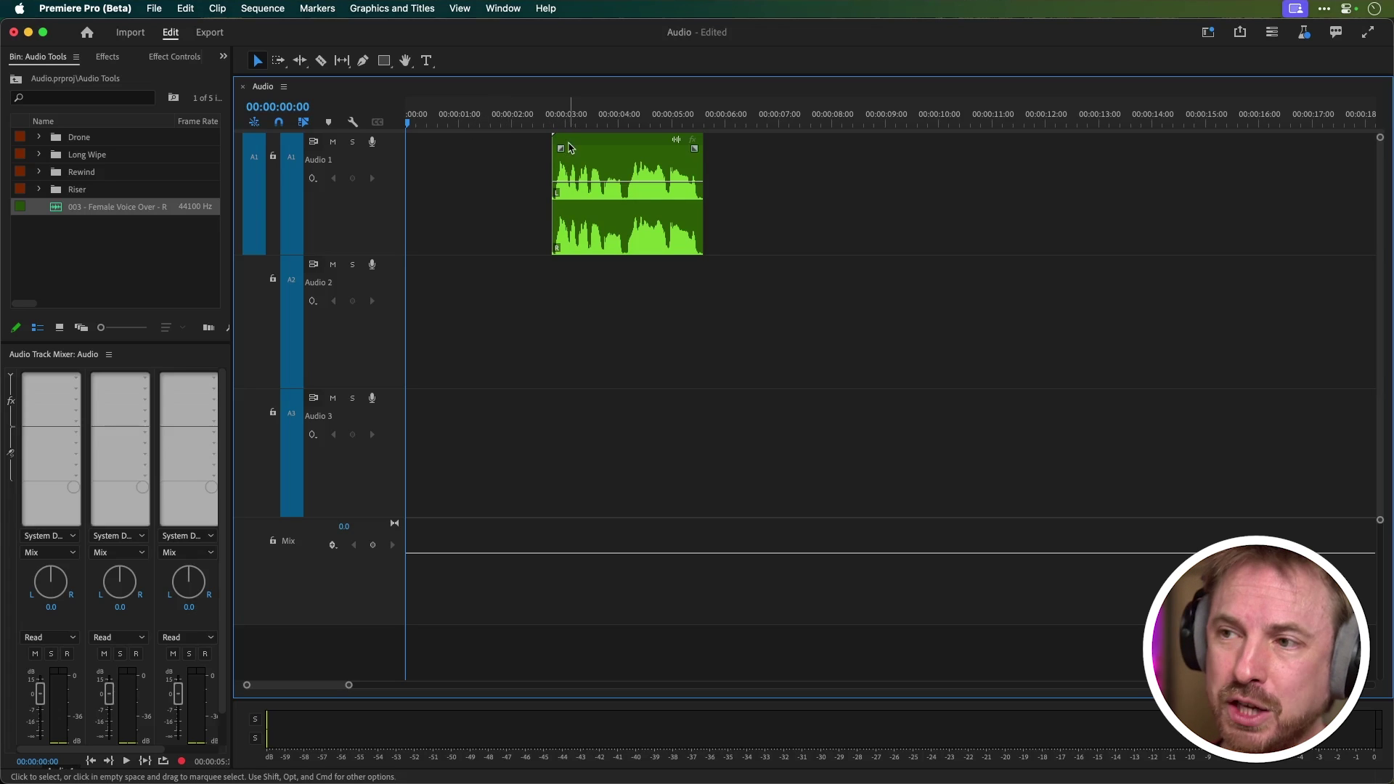
drag(576, 149, 445, 154)
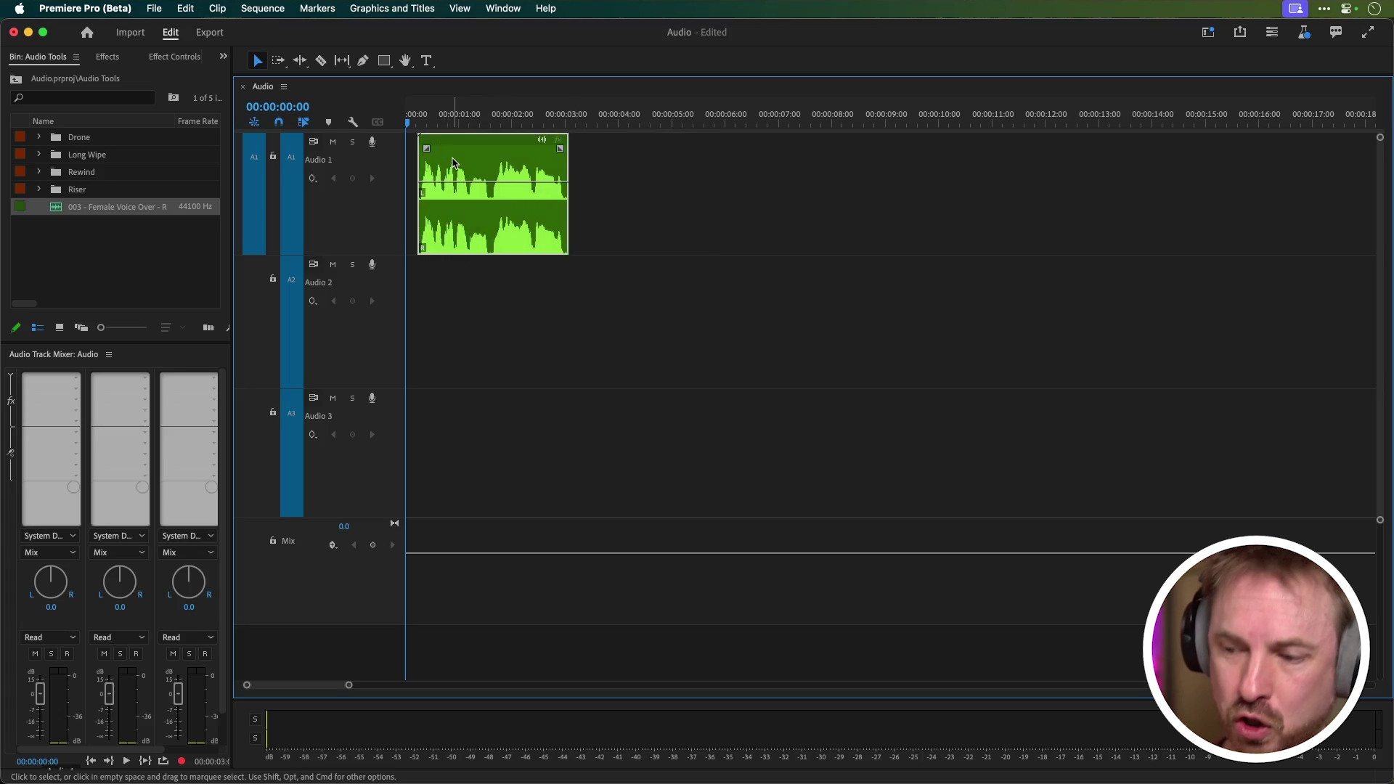
key(=)
key(=)
key(=)
key(=)
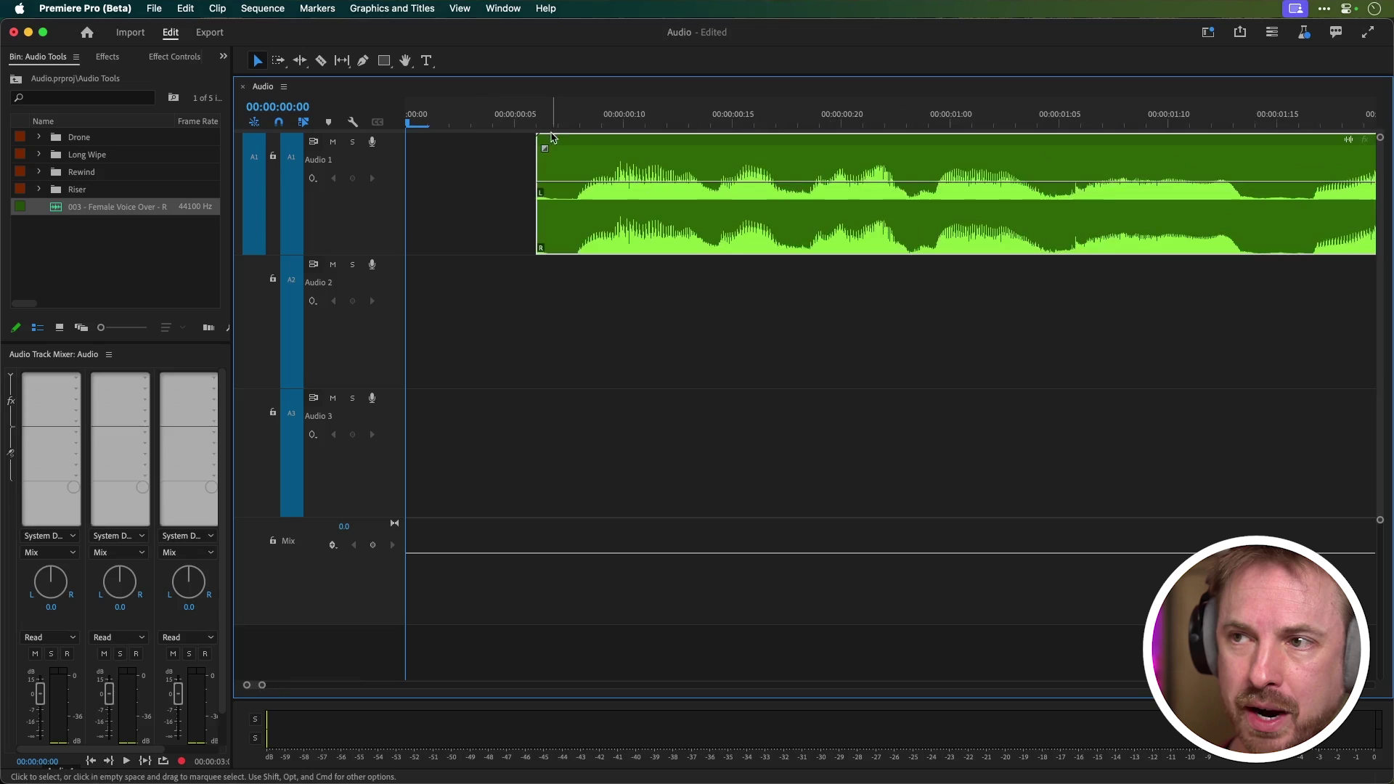
mouse_move(554, 140)
mouse_down()
mouse_move(520, 141)
mouse_move(538, 140)
mouse_up()
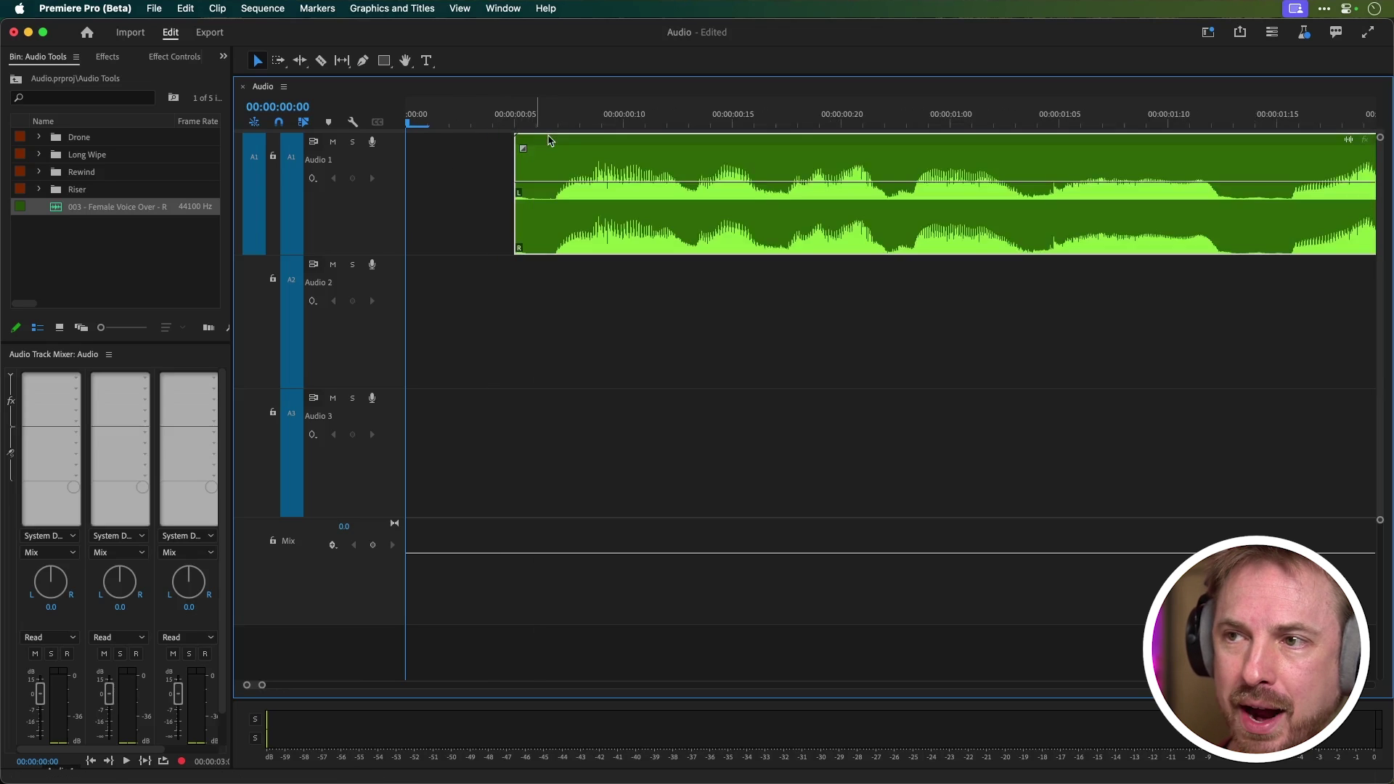
mouse_move(550, 140)
mouse_down()
mouse_move(506, 143)
mouse_move(528, 144)
mouse_up()
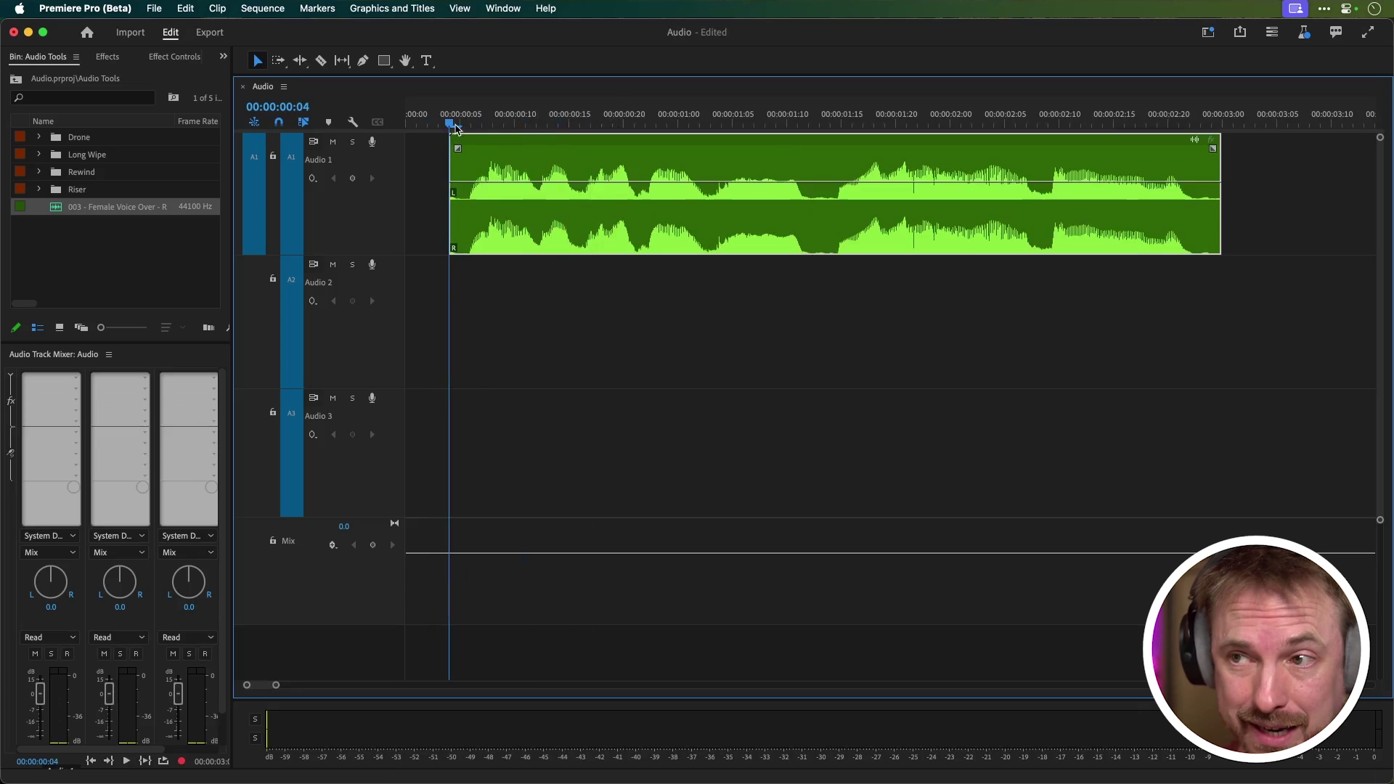
Play the voiceover through, then switch to the Razor tool and zoom in on the playhead
key(space)
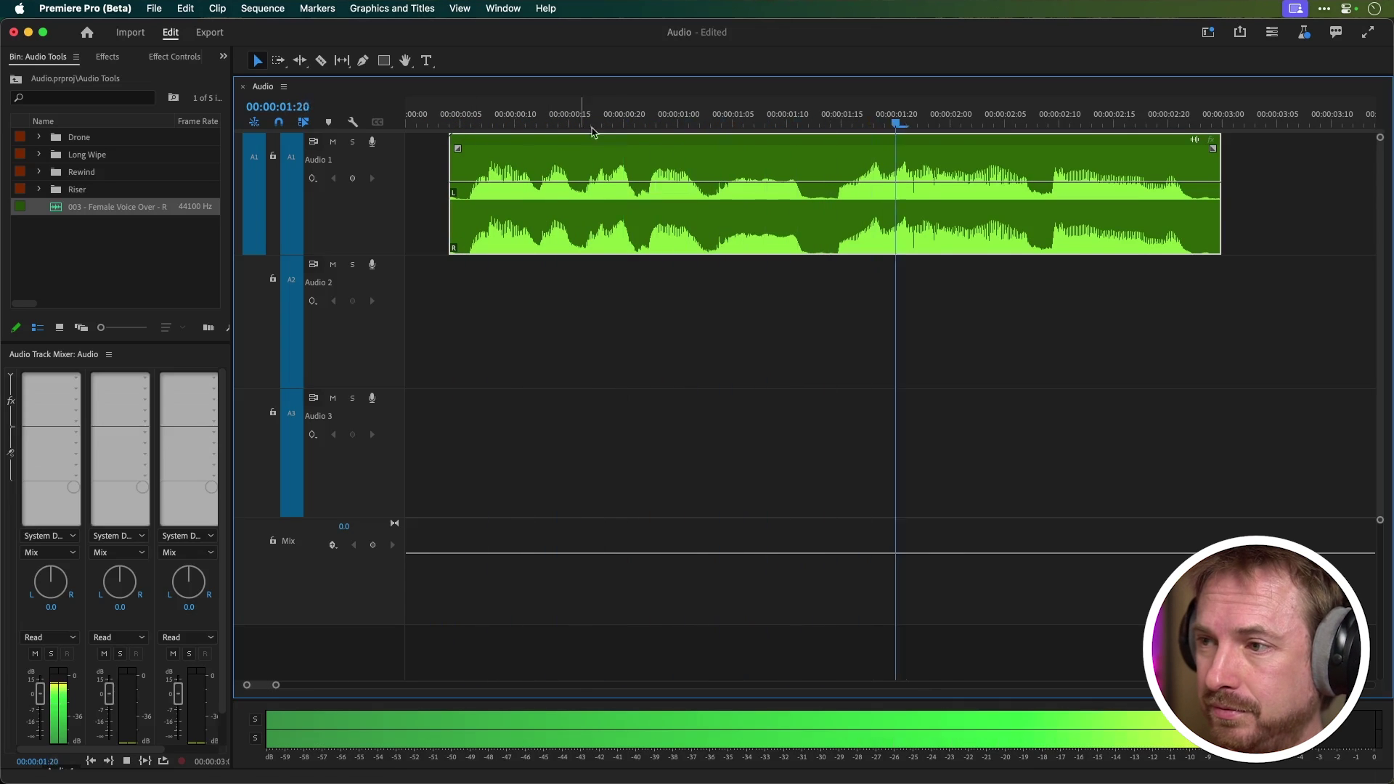
key(space)
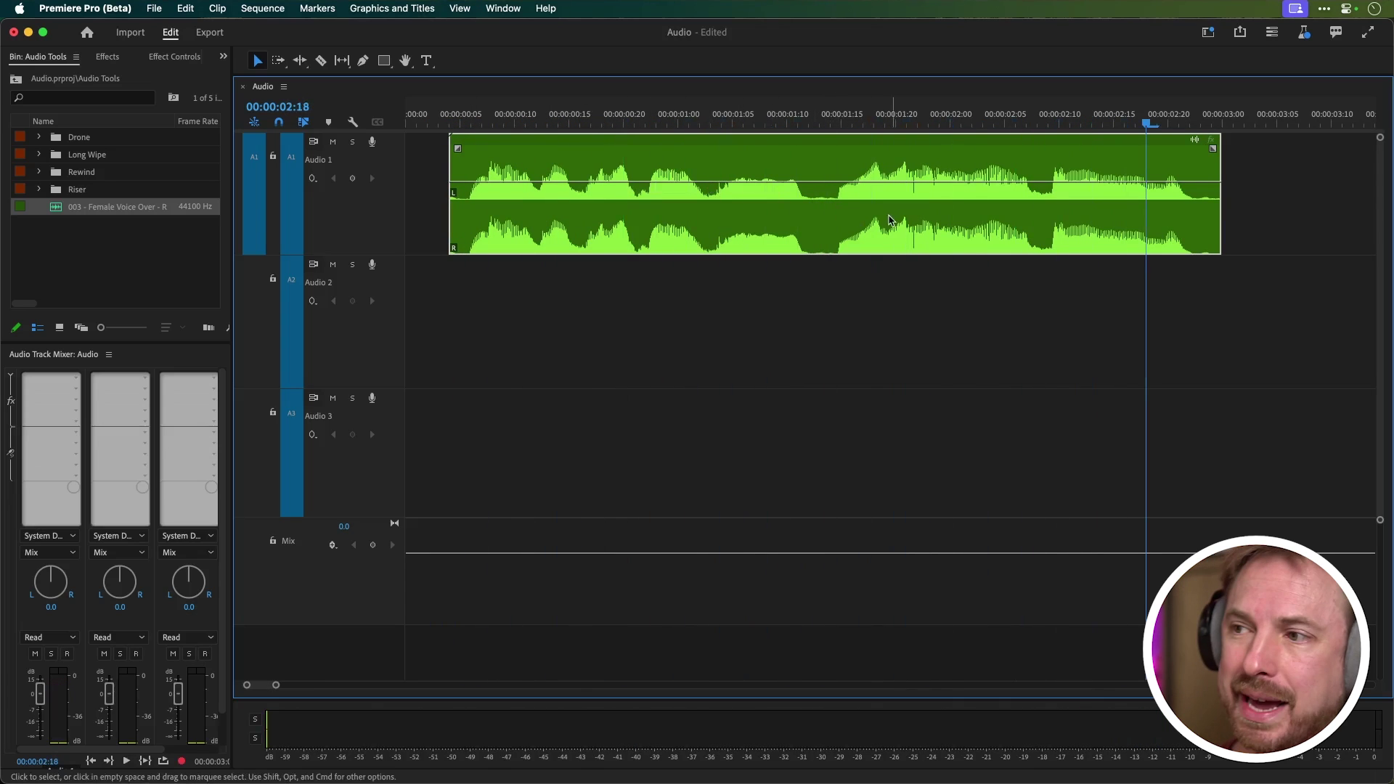
key(c)
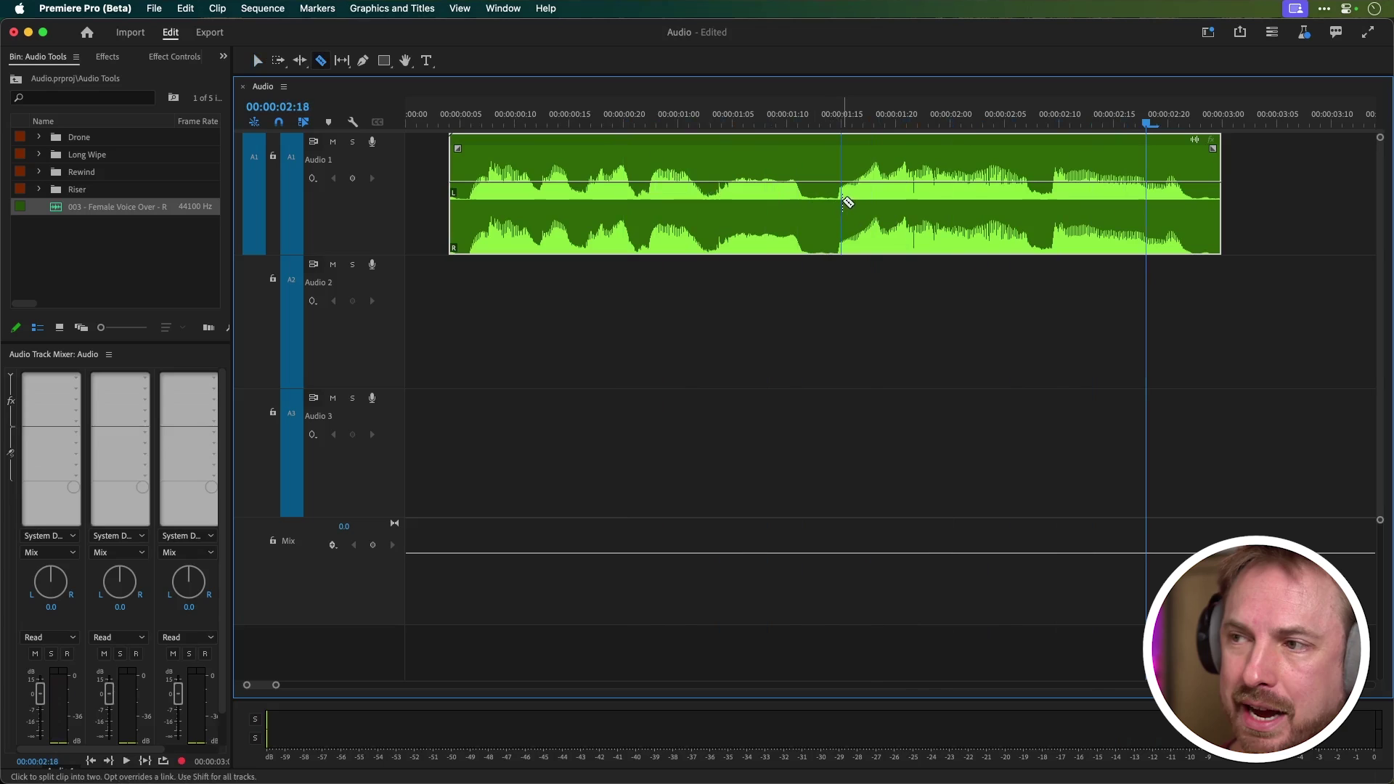
key(=)
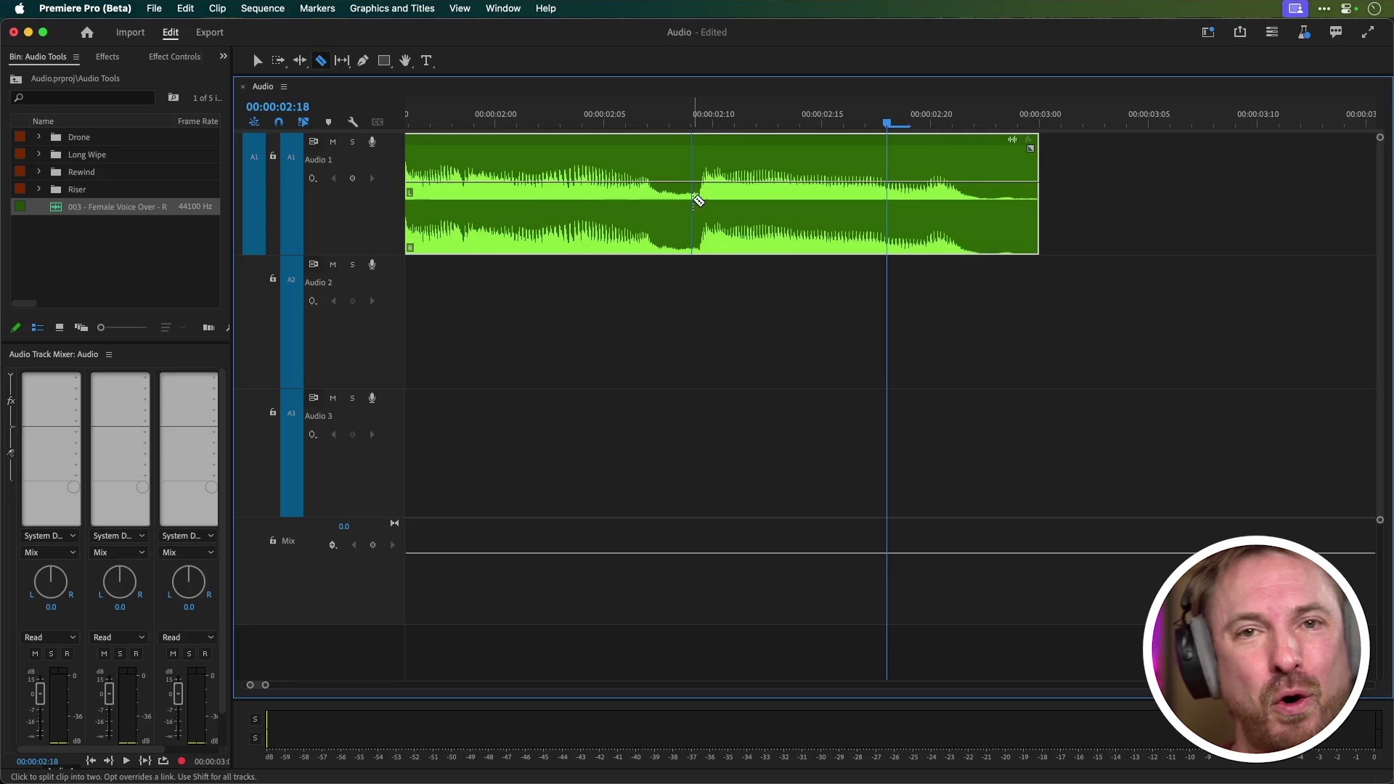
scroll(702, 205, down, 5)
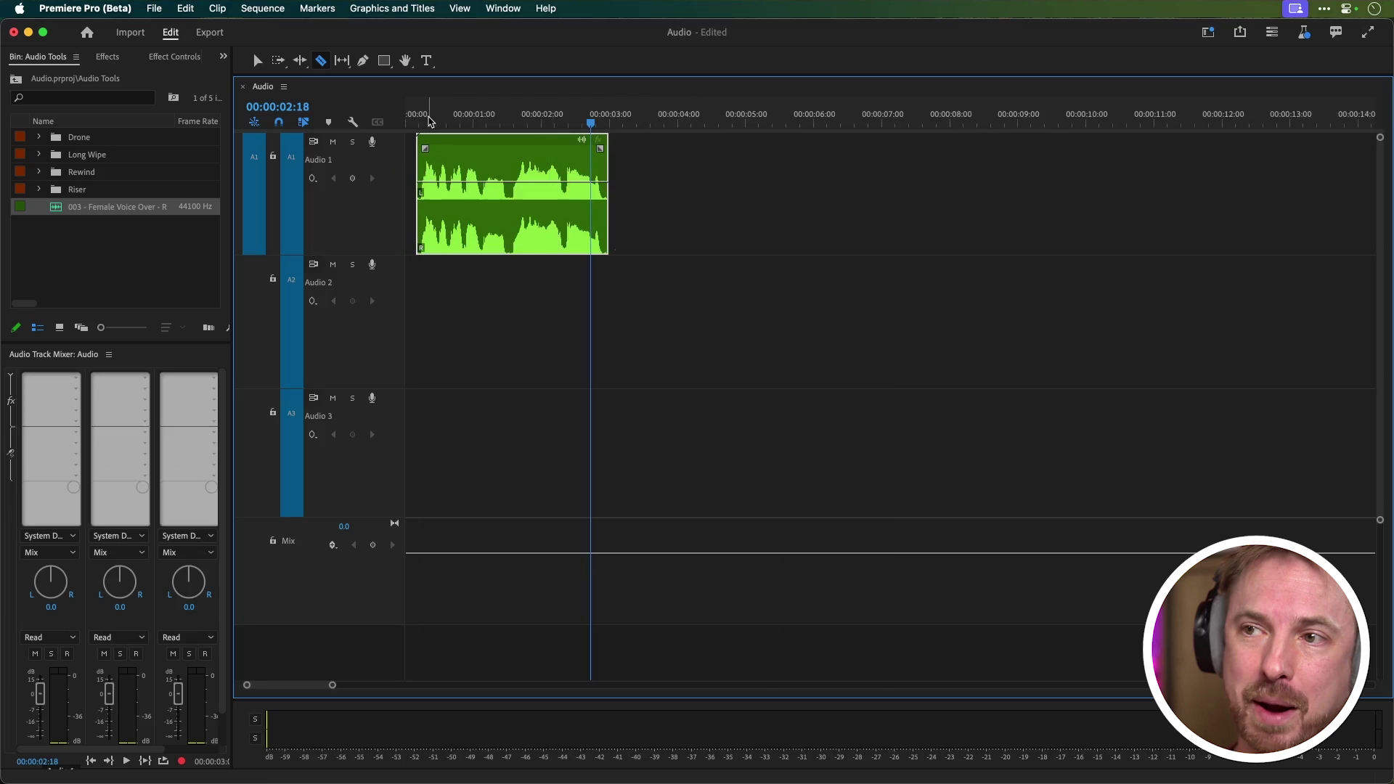
Show audio time units on the ruler and razor the voiceover where speech resumes, near 00:00:01:25900
right_click(429, 121)
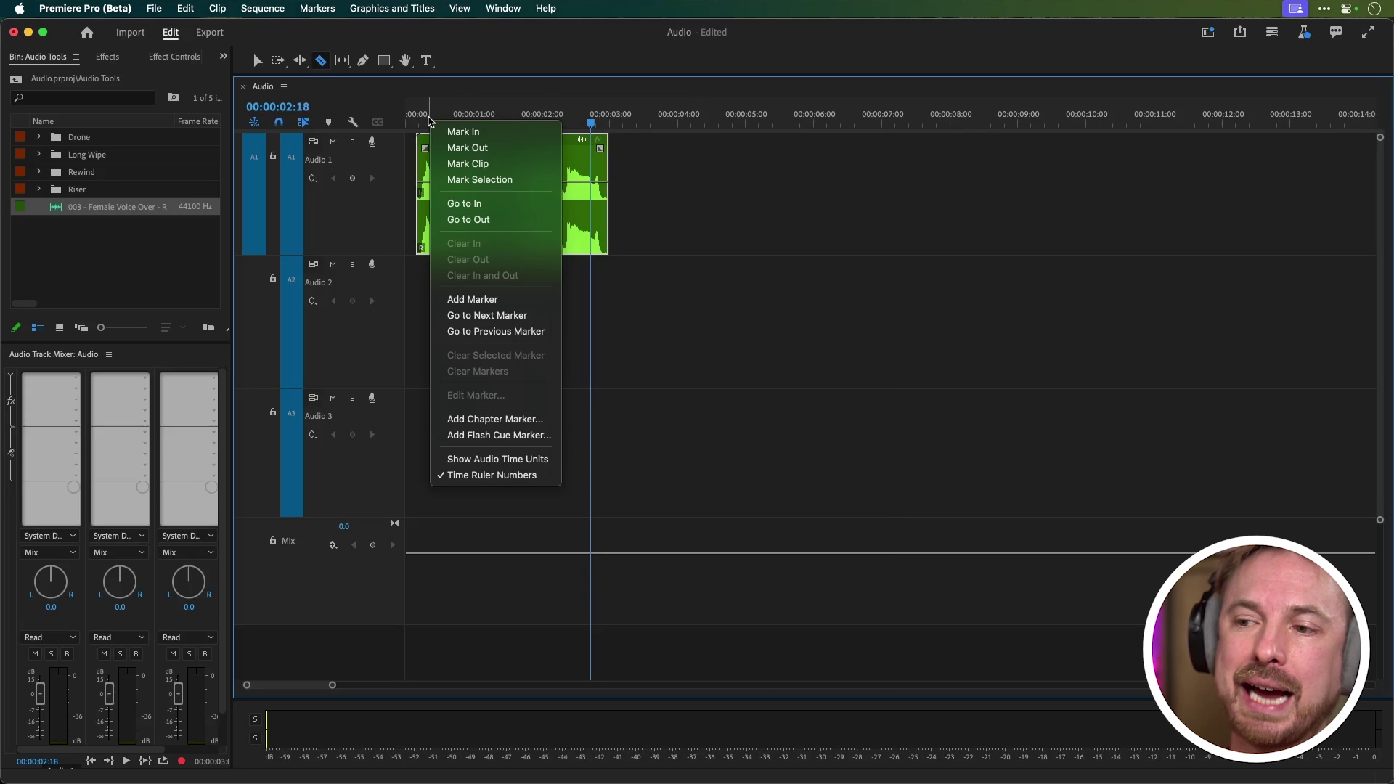
click(520, 463)
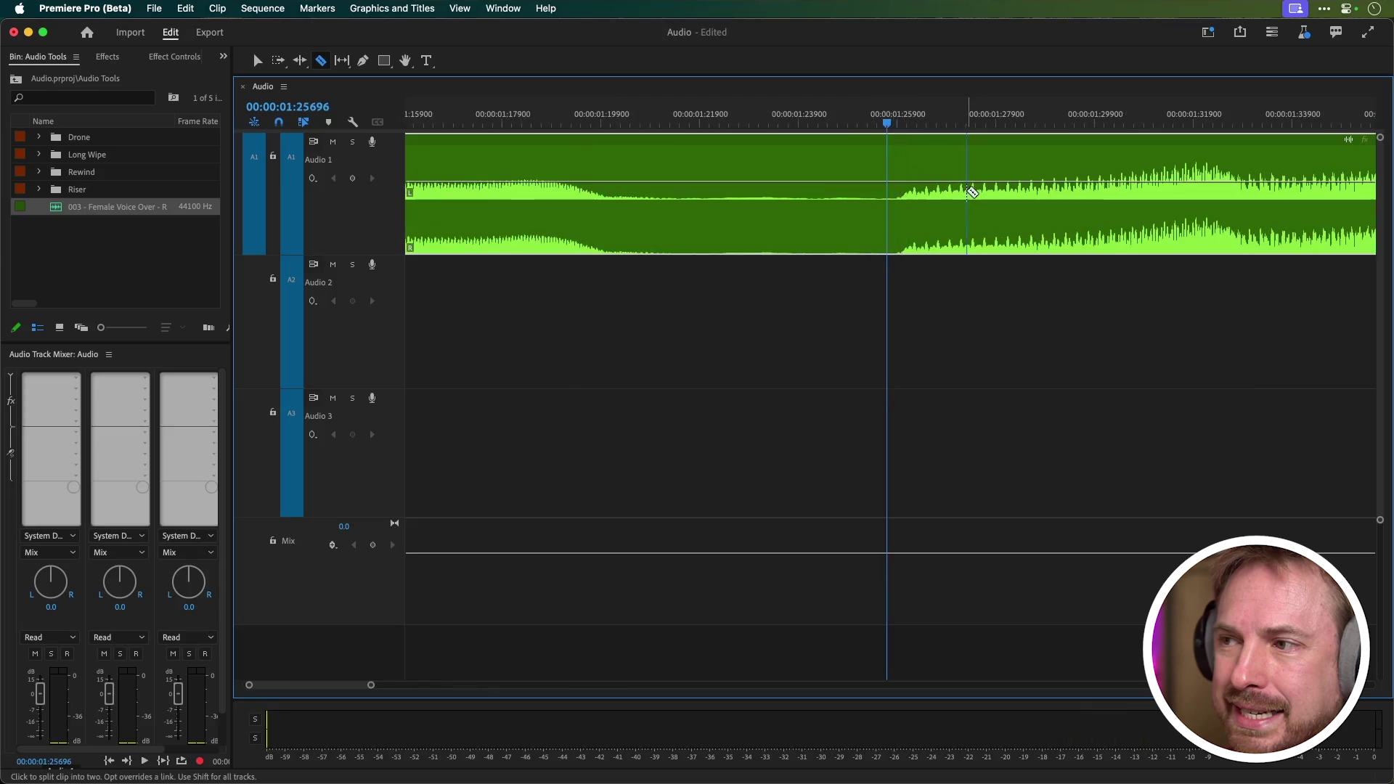
drag(891, 122, 656, 122)
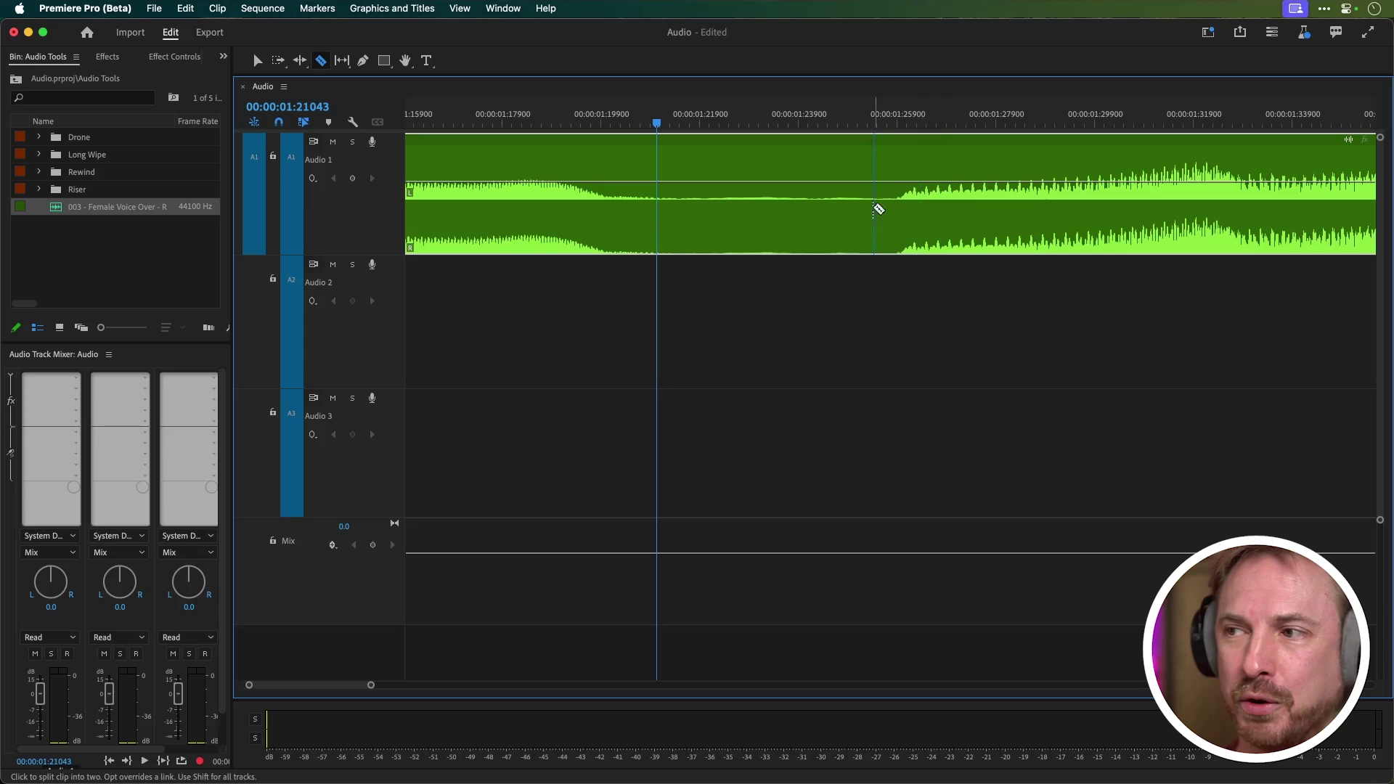
click(894, 206)
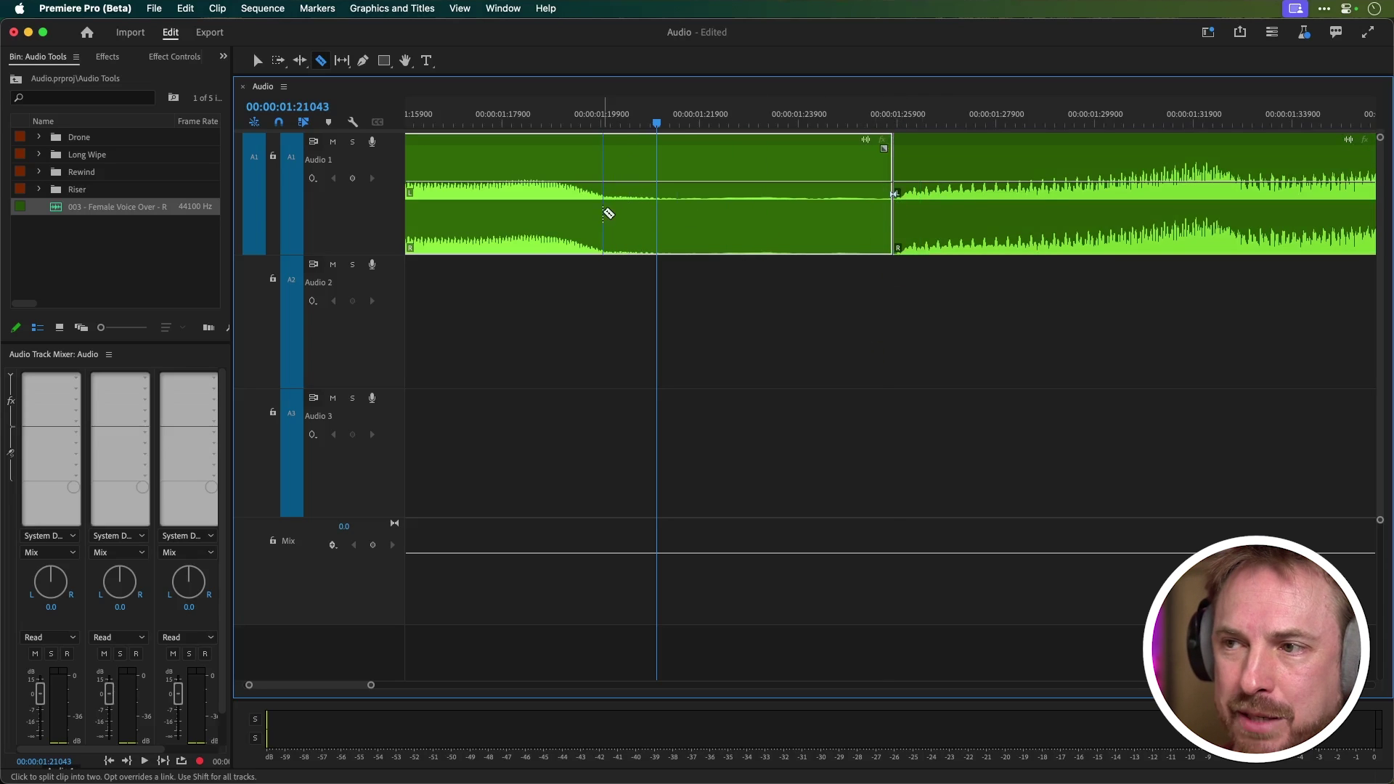
Cut at the start of the pause and delete the silent middle piece
click(683, 216)
key(v)
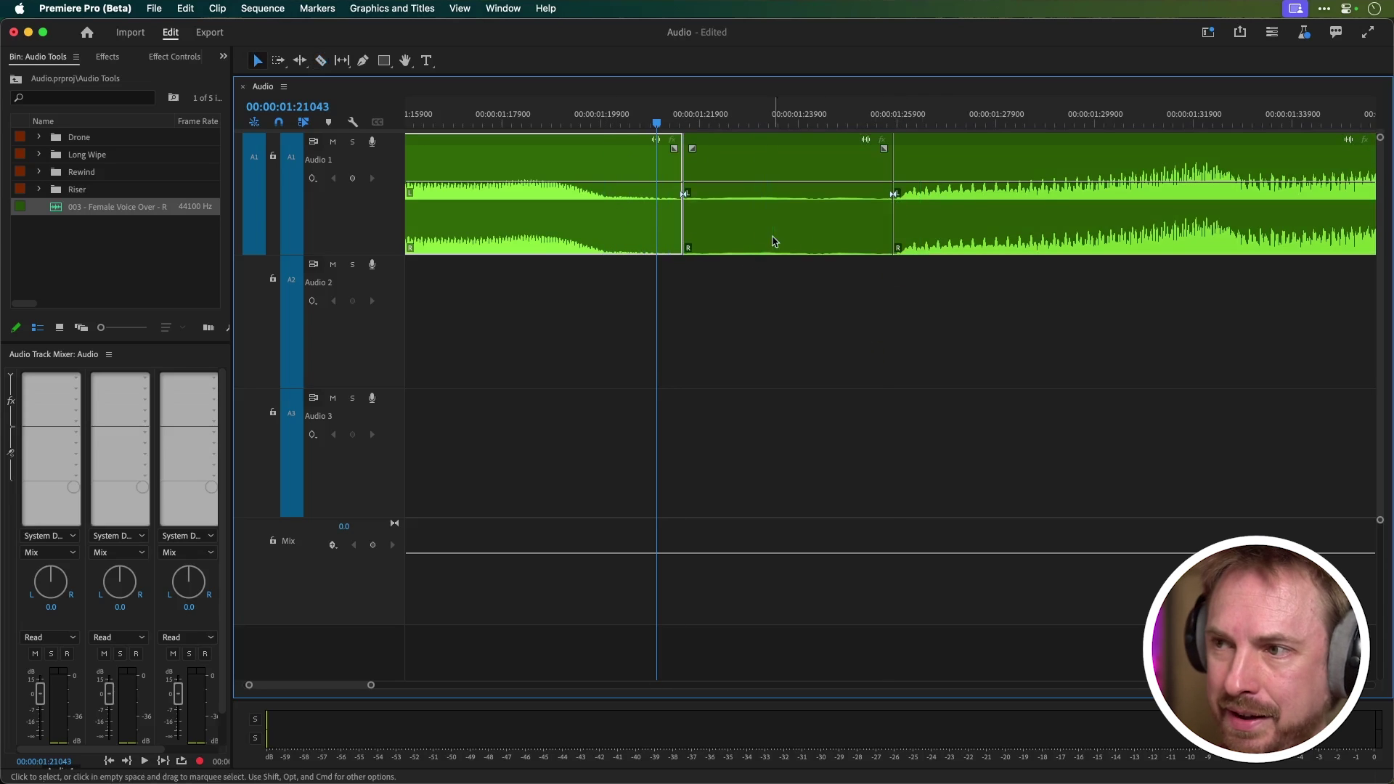
click(801, 239)
key(Delete)
key(minus)
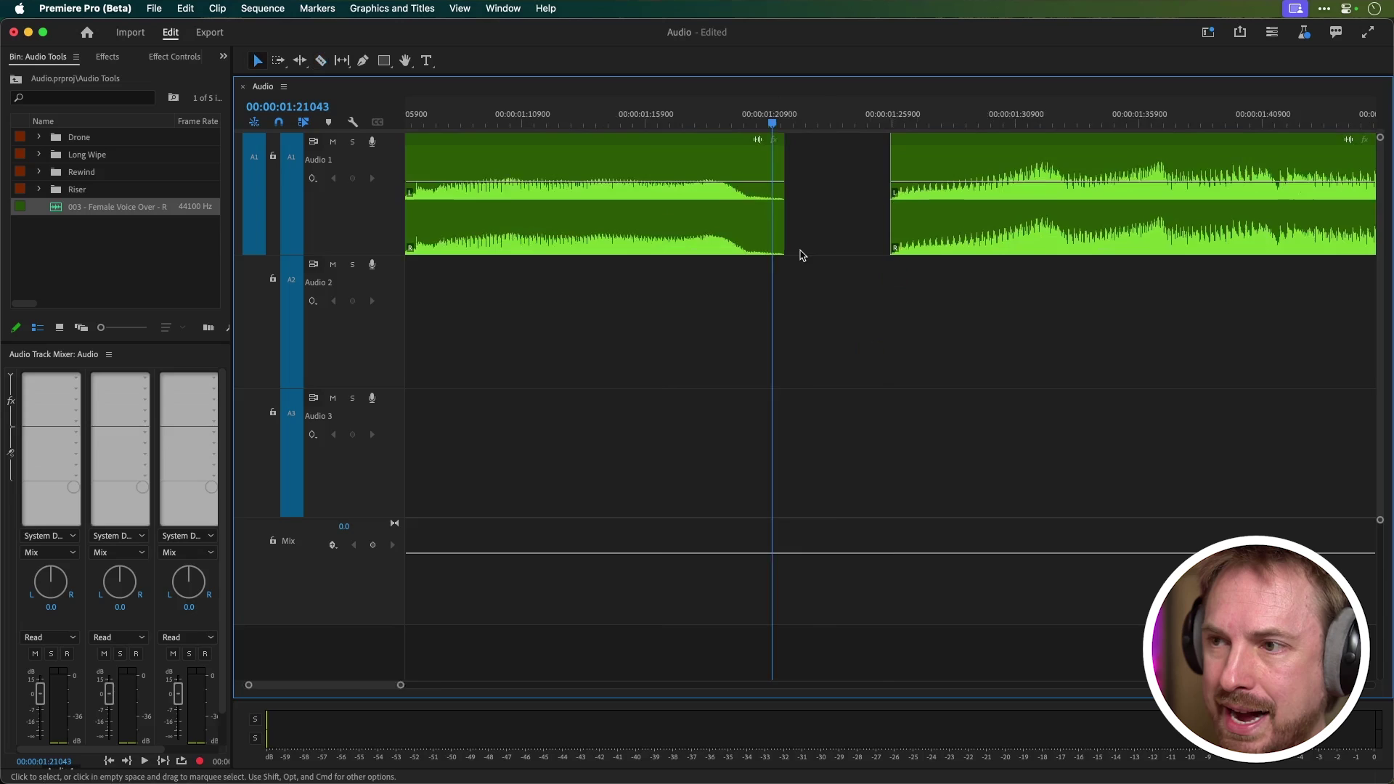
key(minus)
Remove the leading silence before the speech and trim the second clip's tail
click(469, 118)
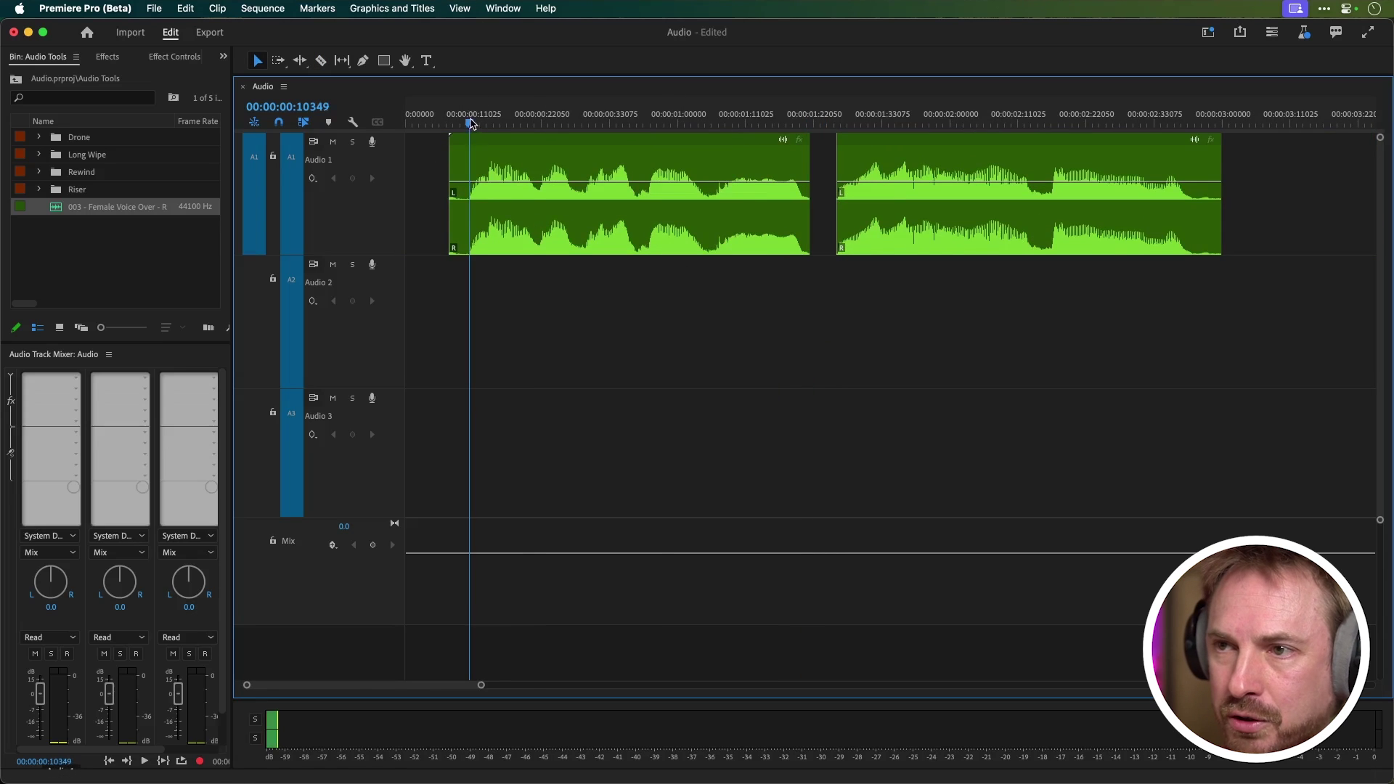
key(equal)
key(equal)
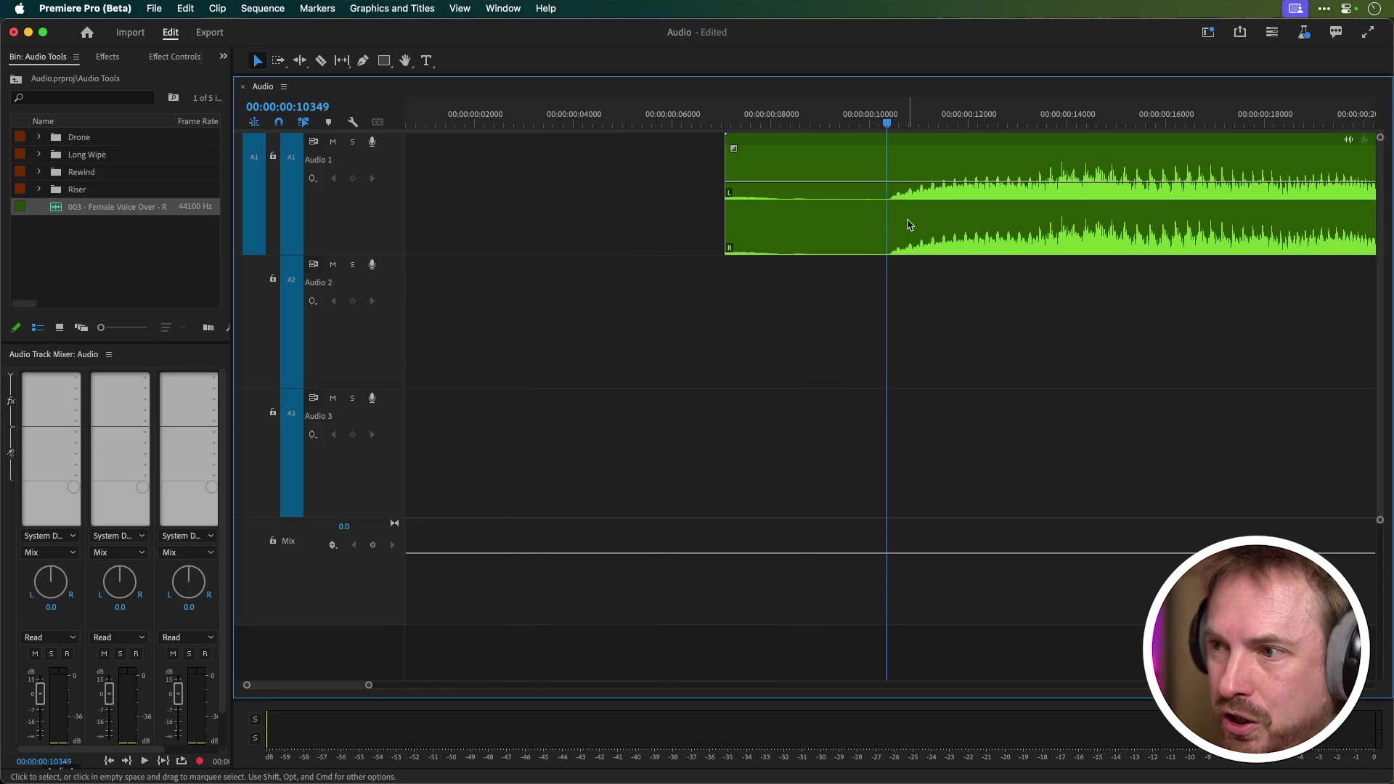
key(c)
click(887, 242)
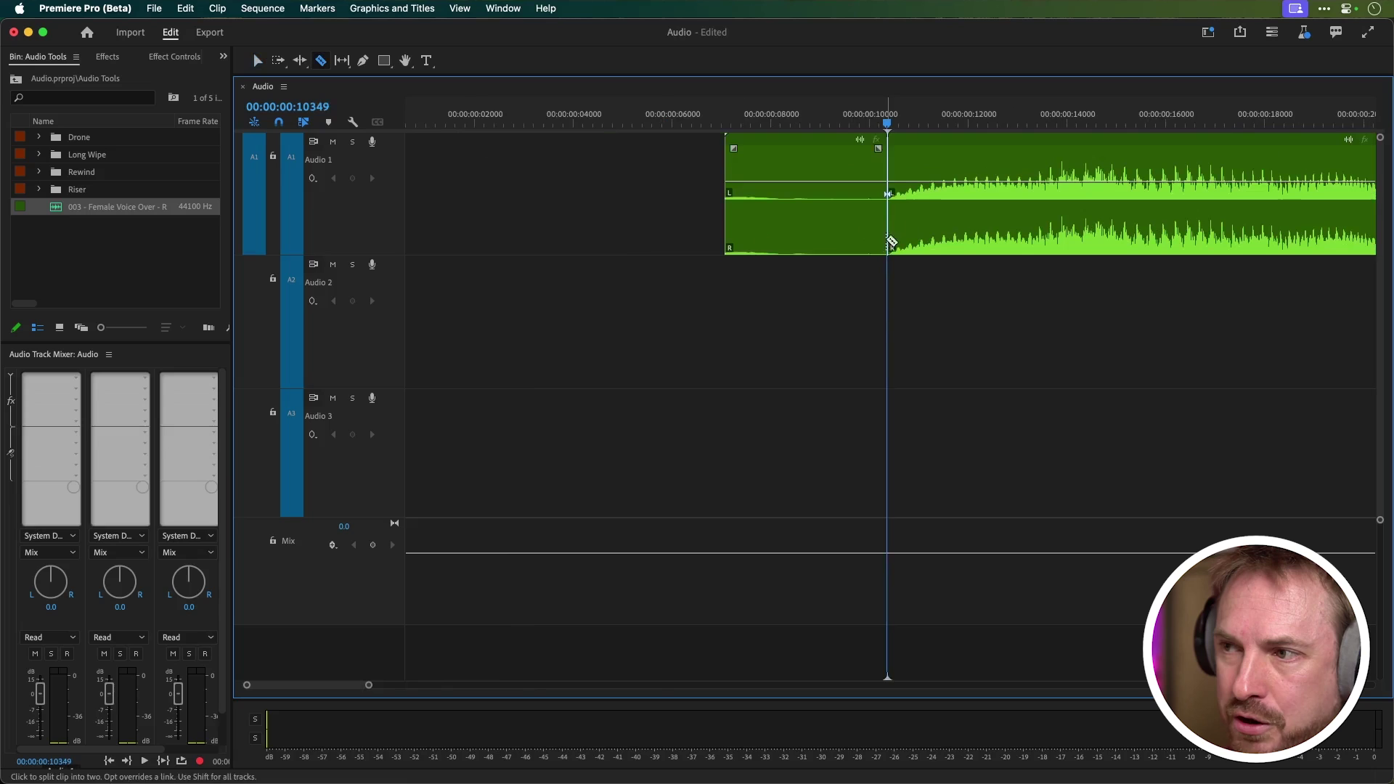
key(v)
click(816, 243)
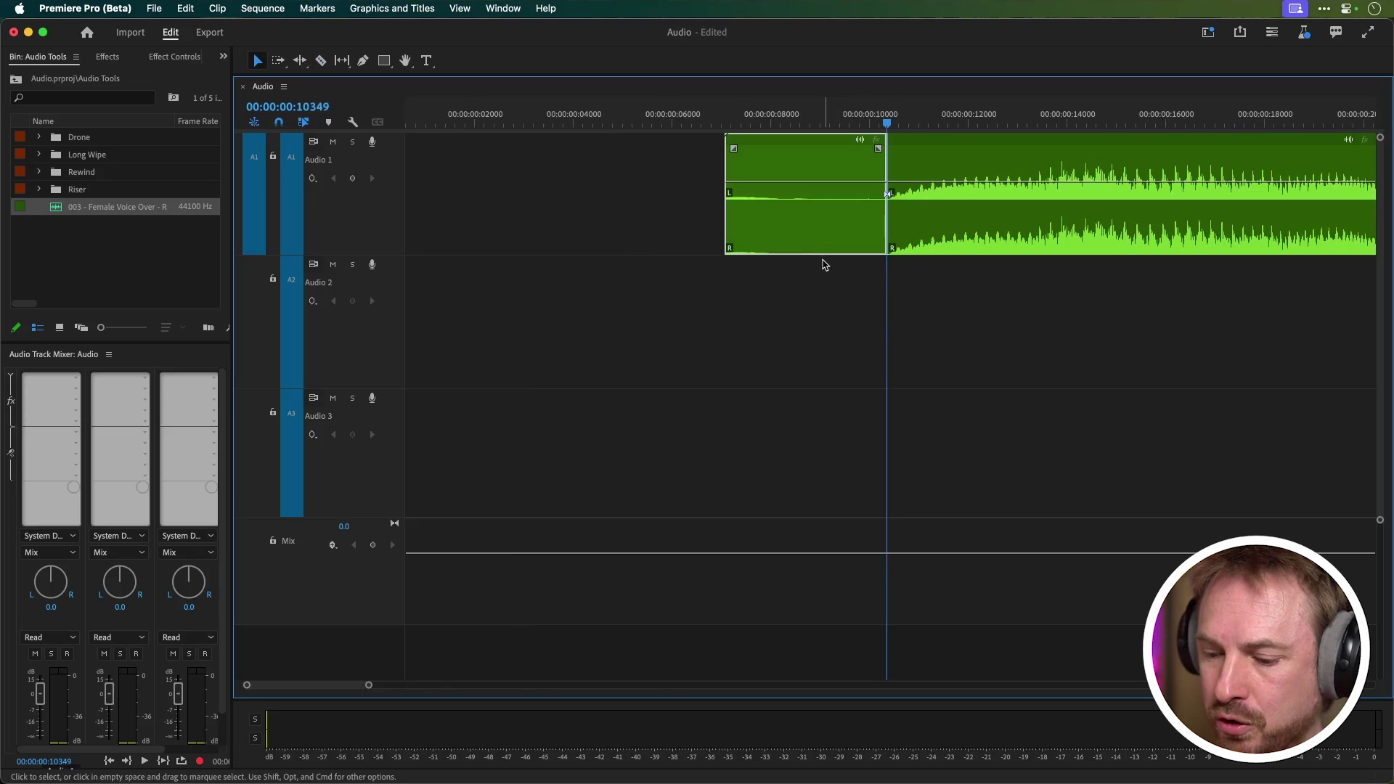
key(Delete)
key(minus)
key(minus)
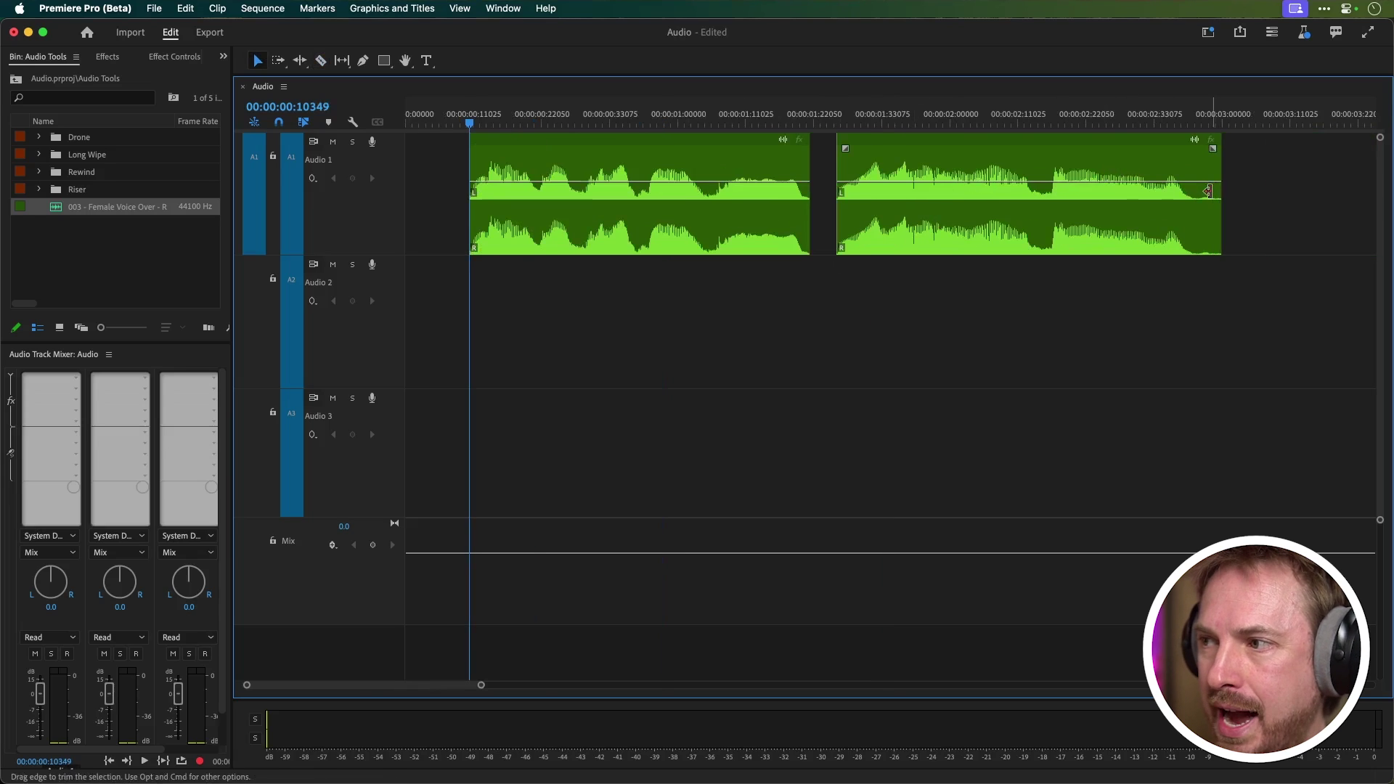
drag(1218, 189, 1194, 189)
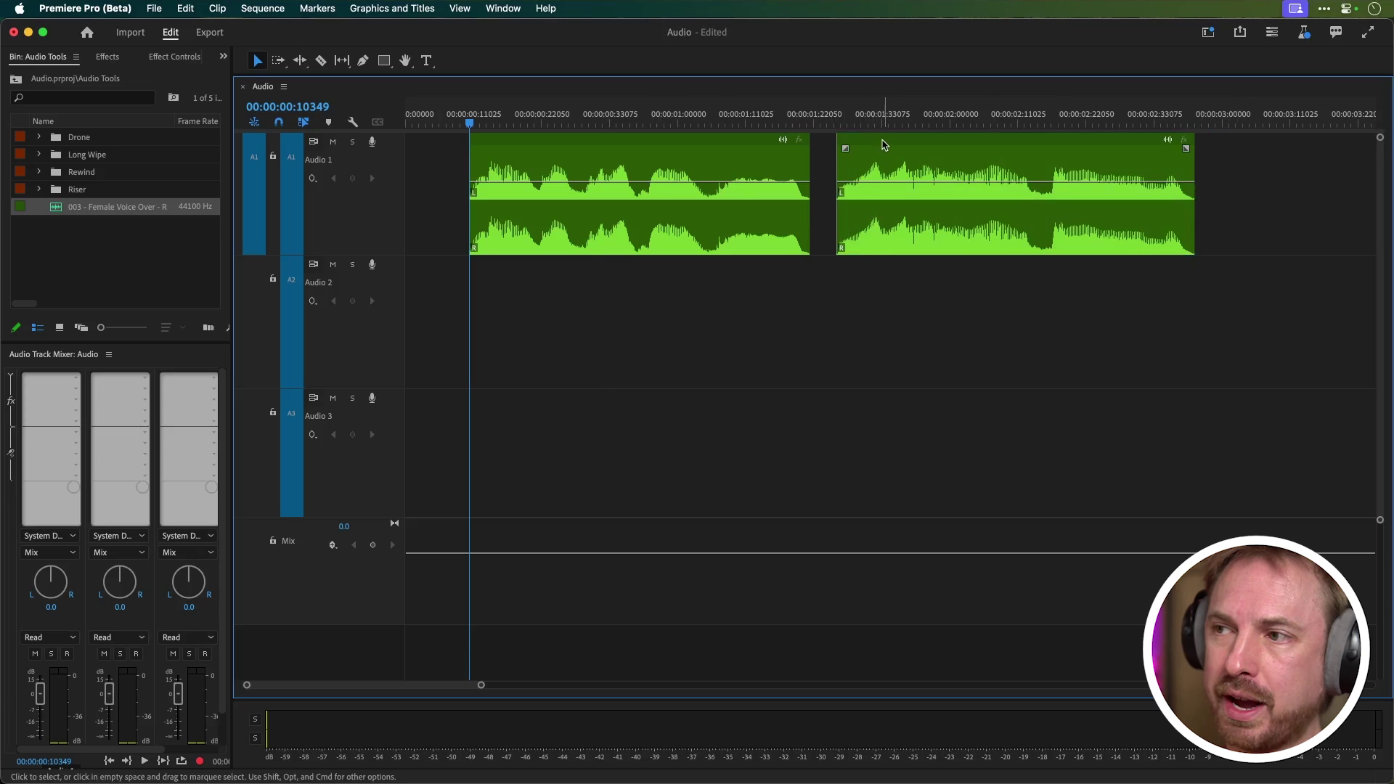
Turn off snapping and nudge the second voiceover clip, slightly widening the gap
drag(884, 145, 841, 147)
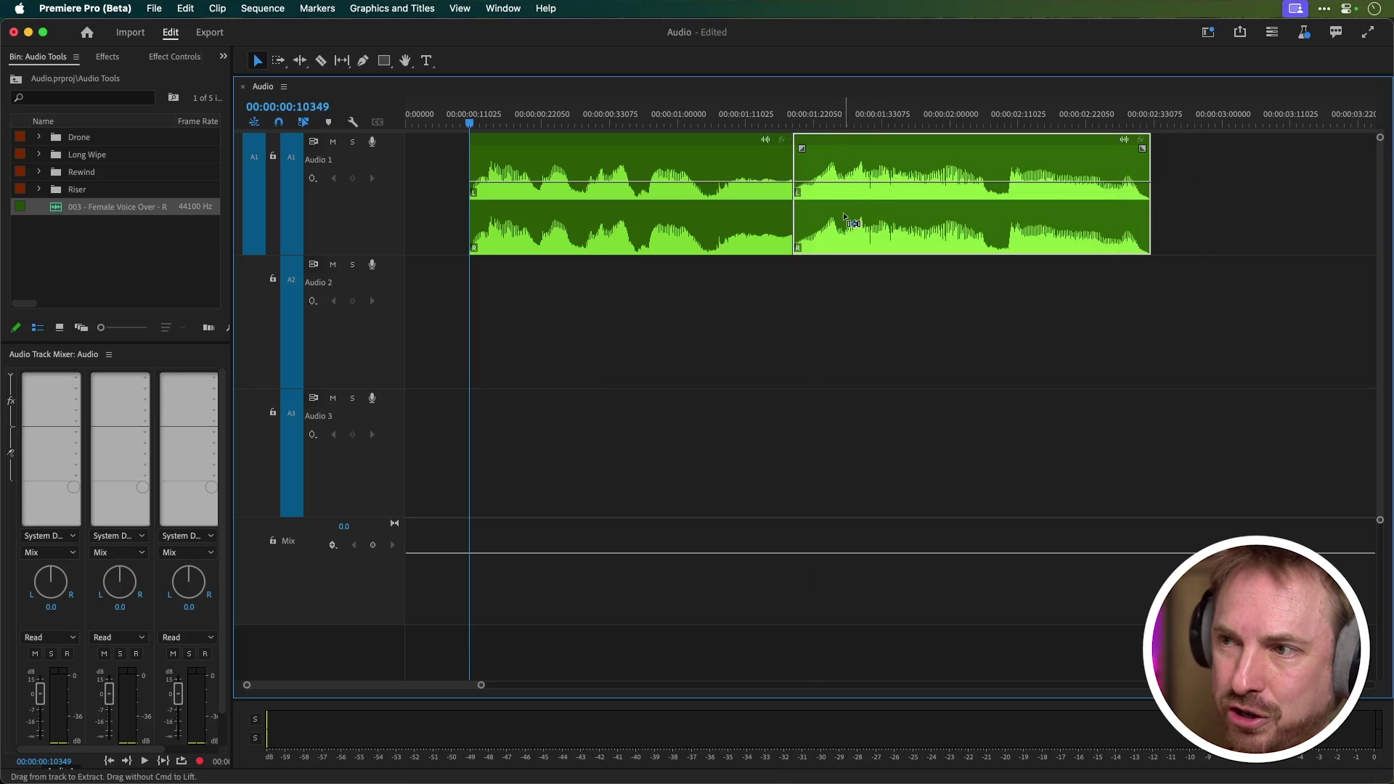
key(super+z)
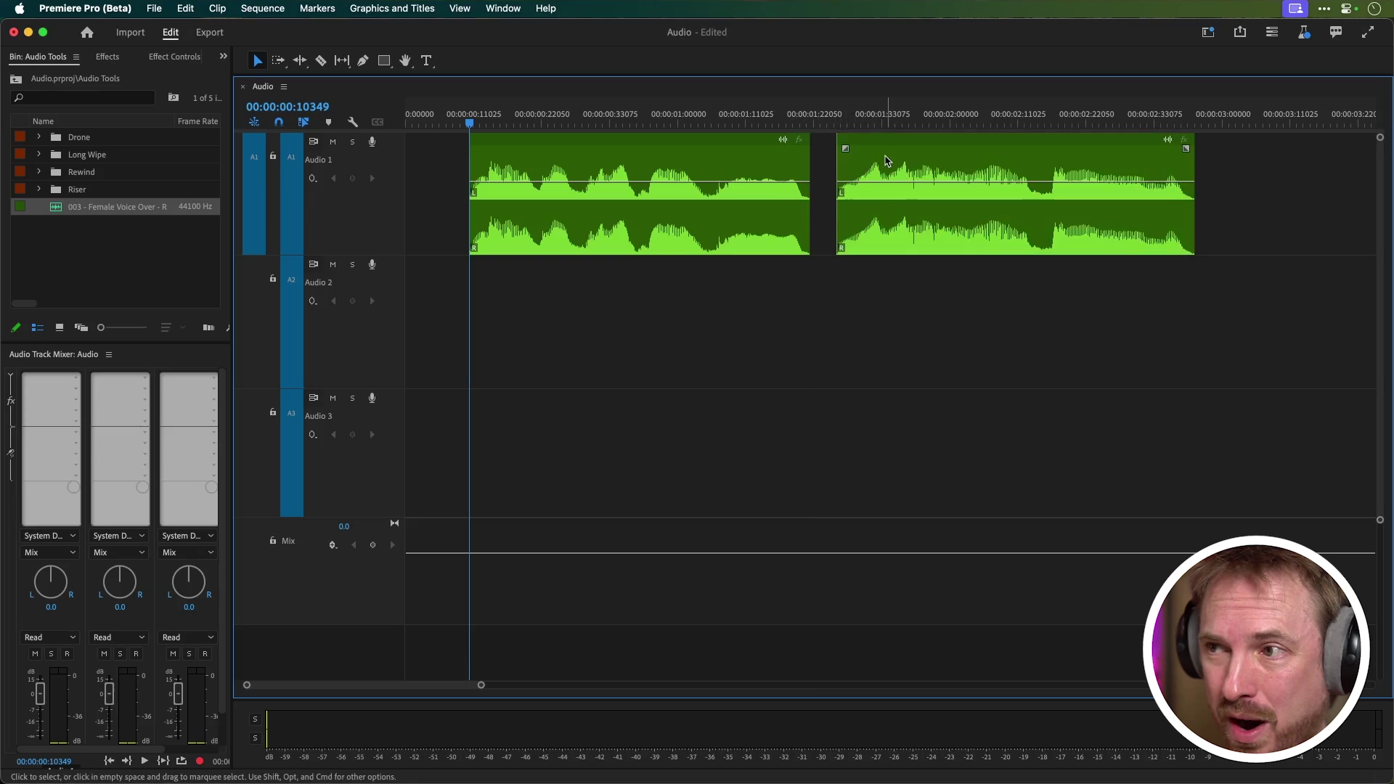
drag(883, 148, 856, 170)
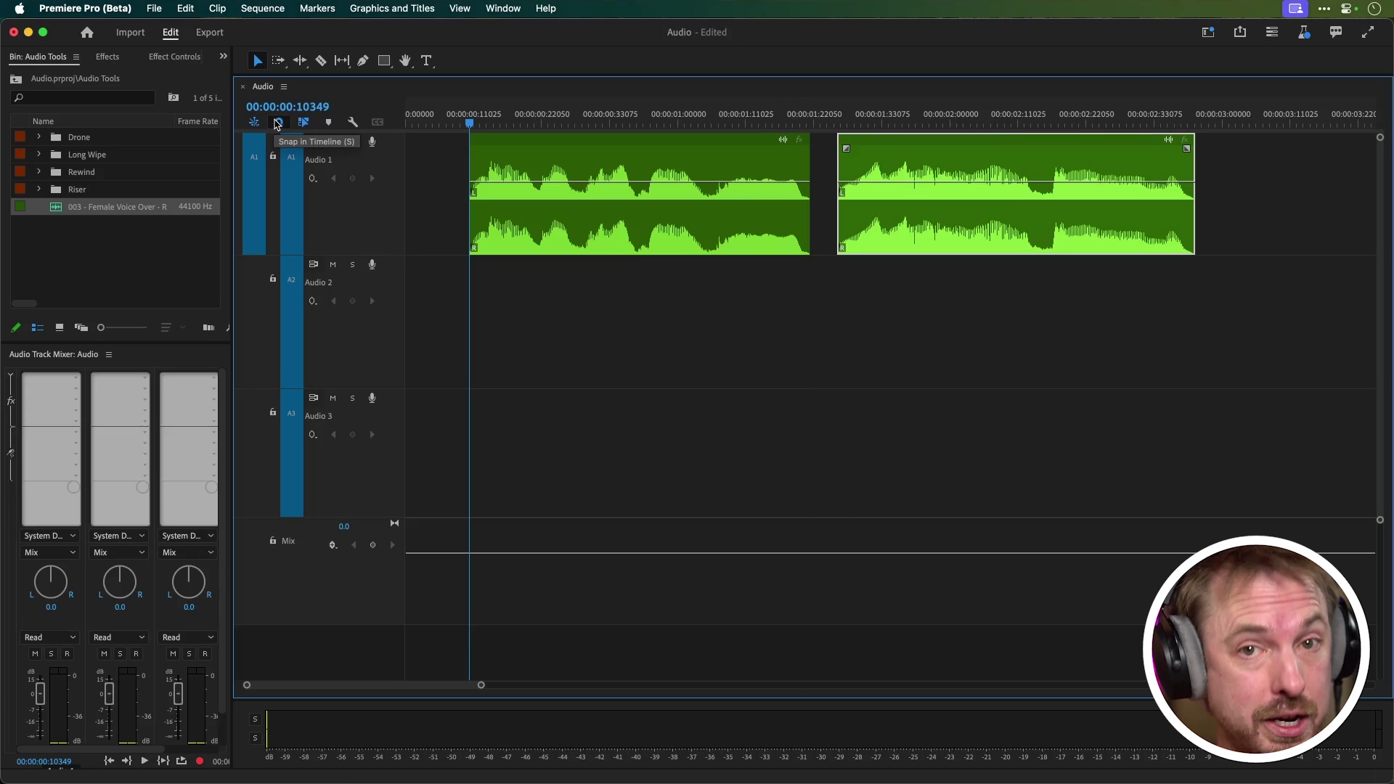
click(277, 123)
mouse_move(913, 231)
mouse_down()
mouse_move(878, 222)
mouse_move(920, 227)
mouse_up()
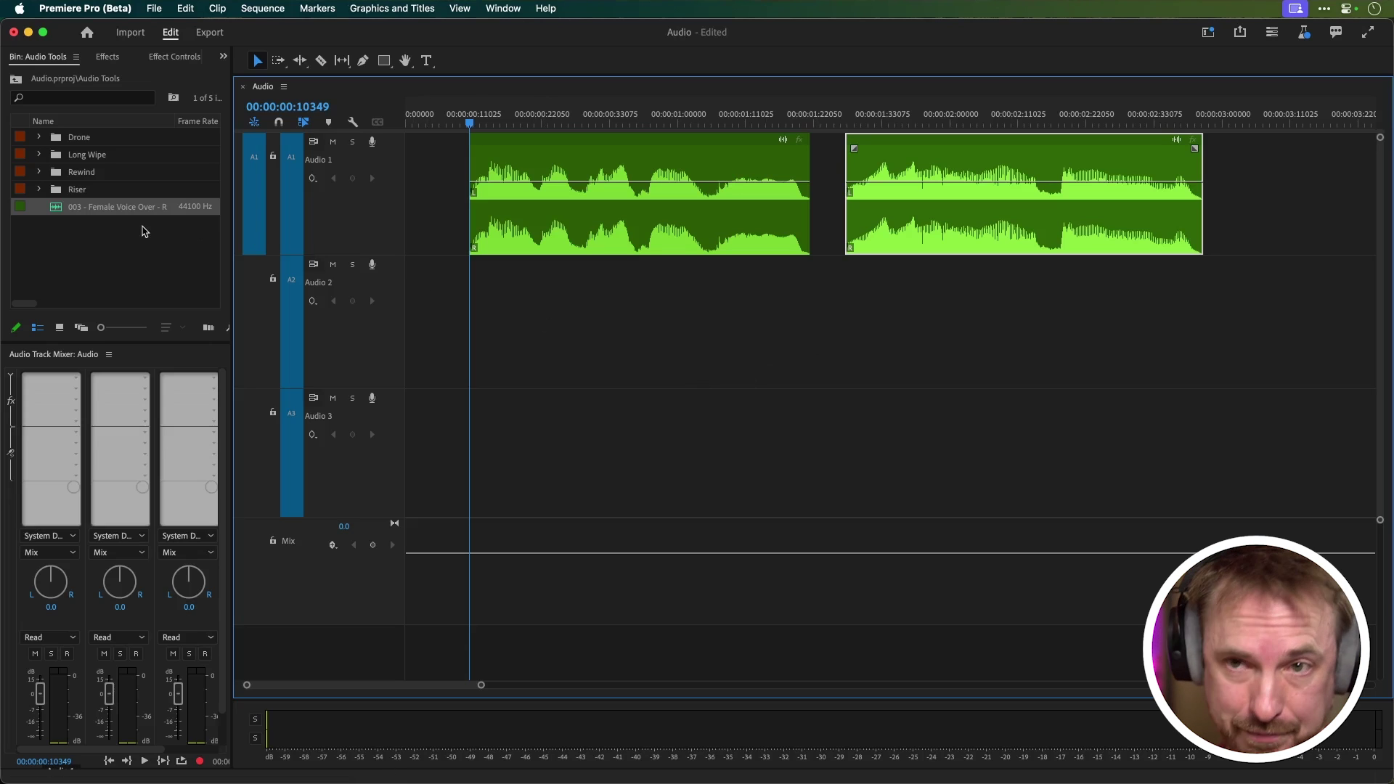
Add the riser sound bed from the Riser folder to Audio 2 and play it with the voiceover
click(40, 191)
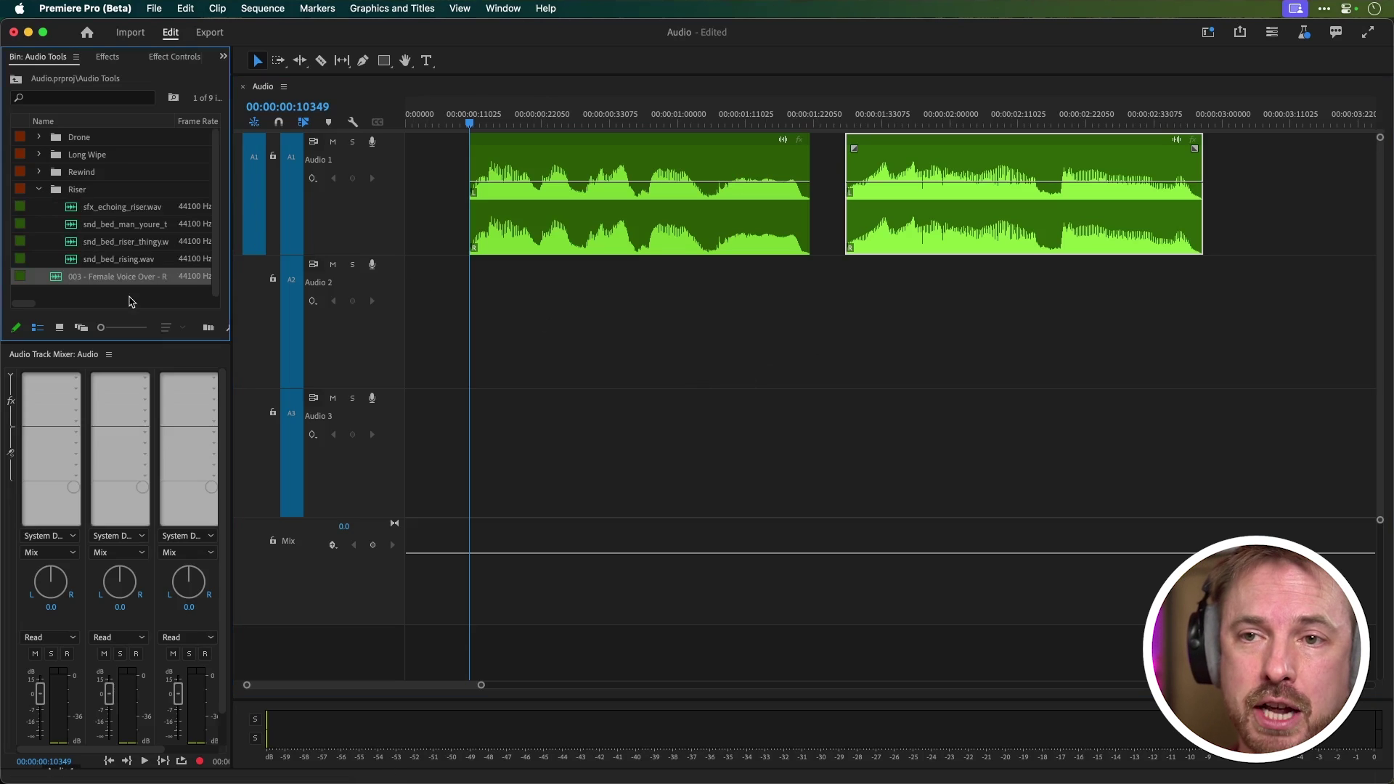
drag(109, 232, 498, 271)
click(431, 118)
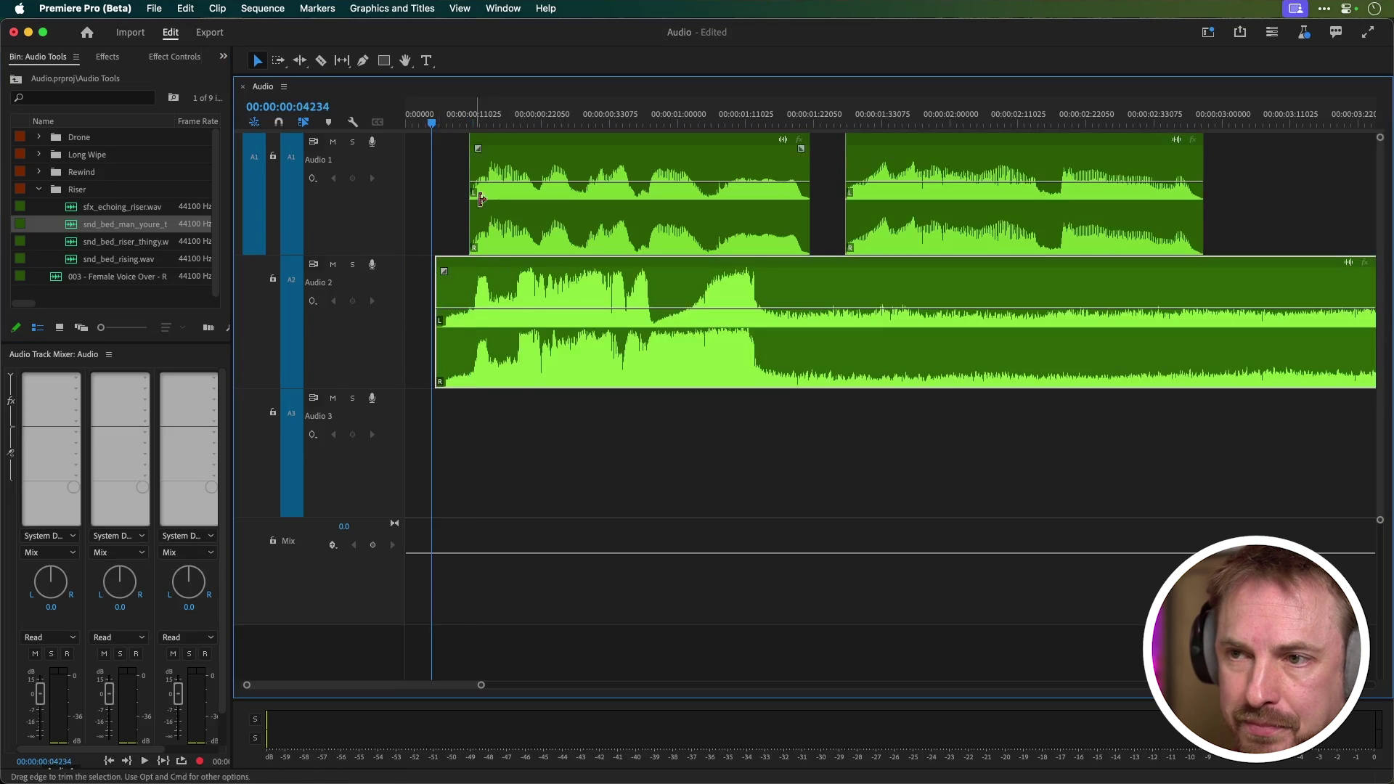
key(space)
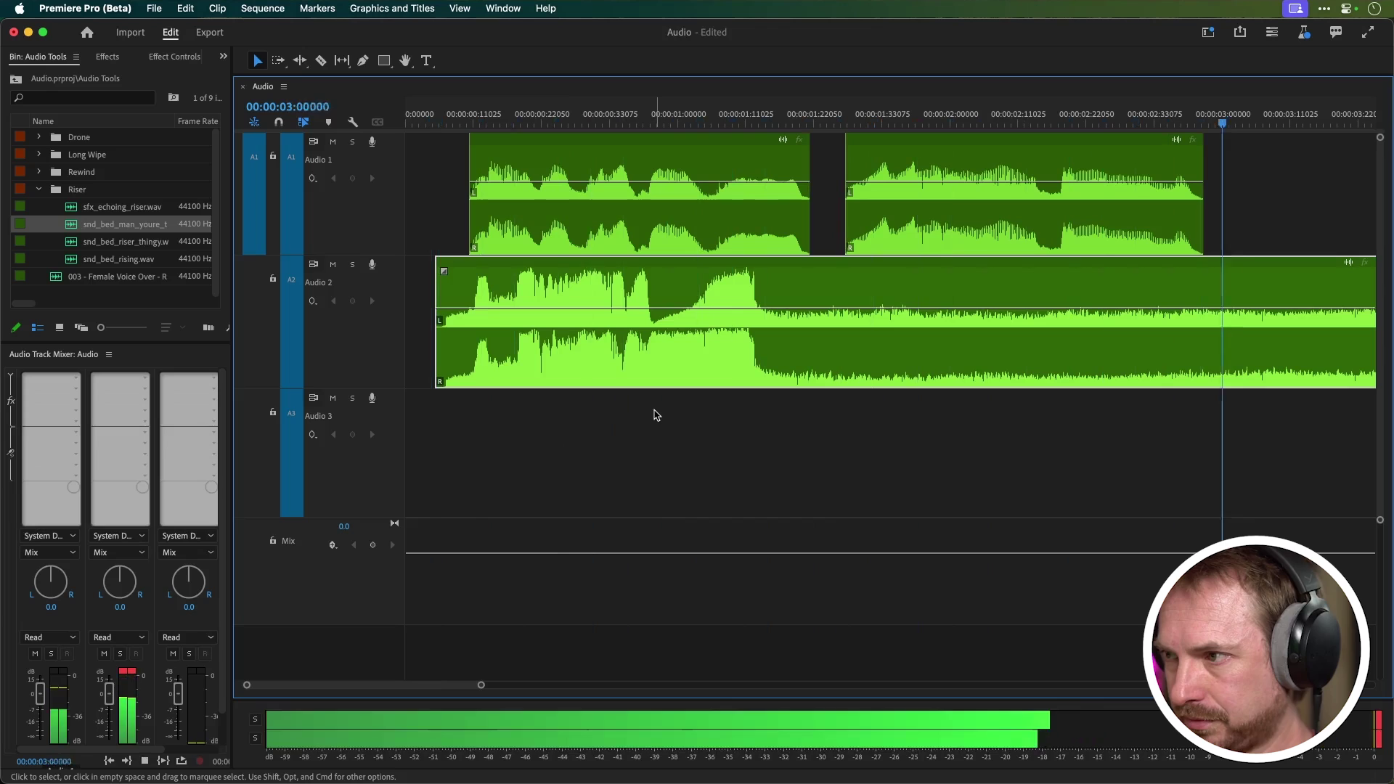
Lower the riser bed's volume to -1.7 dB and play back the mix from the start
key(space)
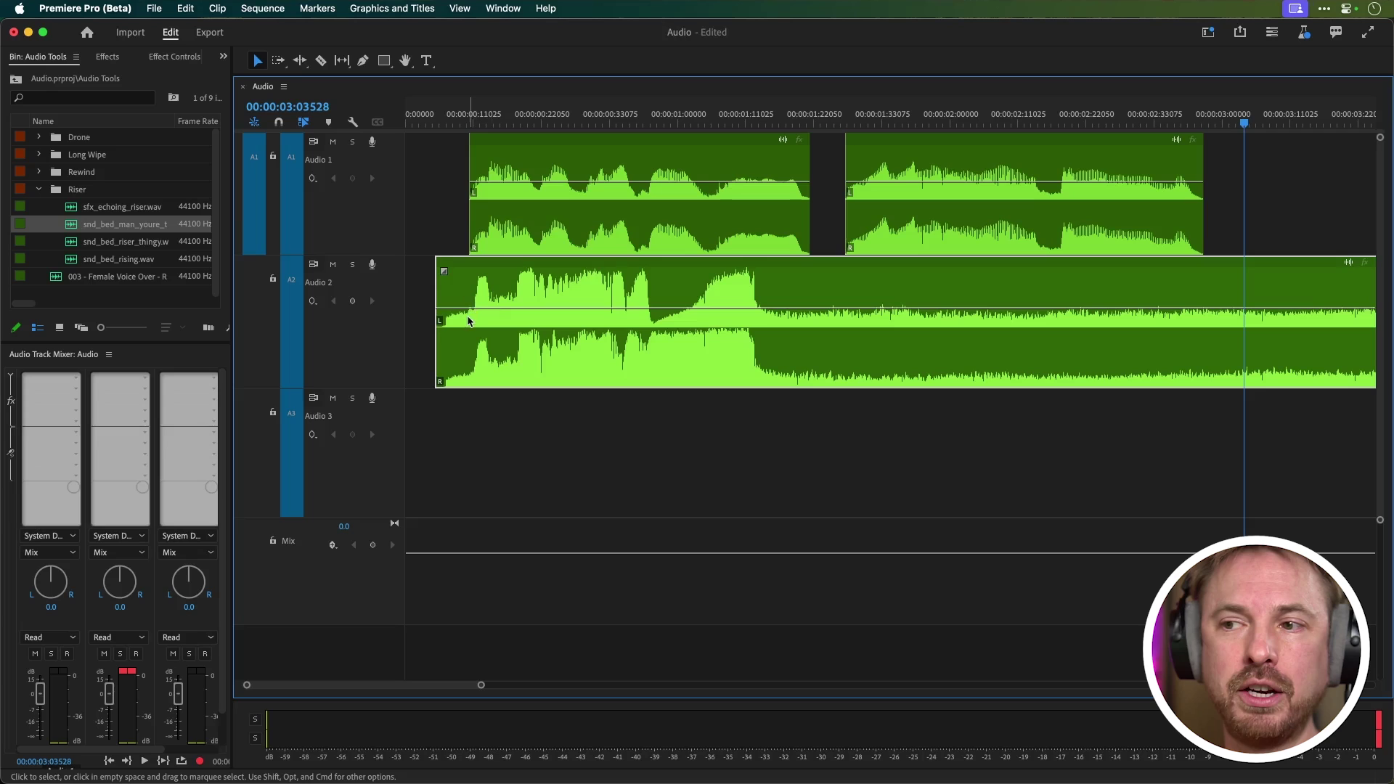
drag(471, 308, 472, 314)
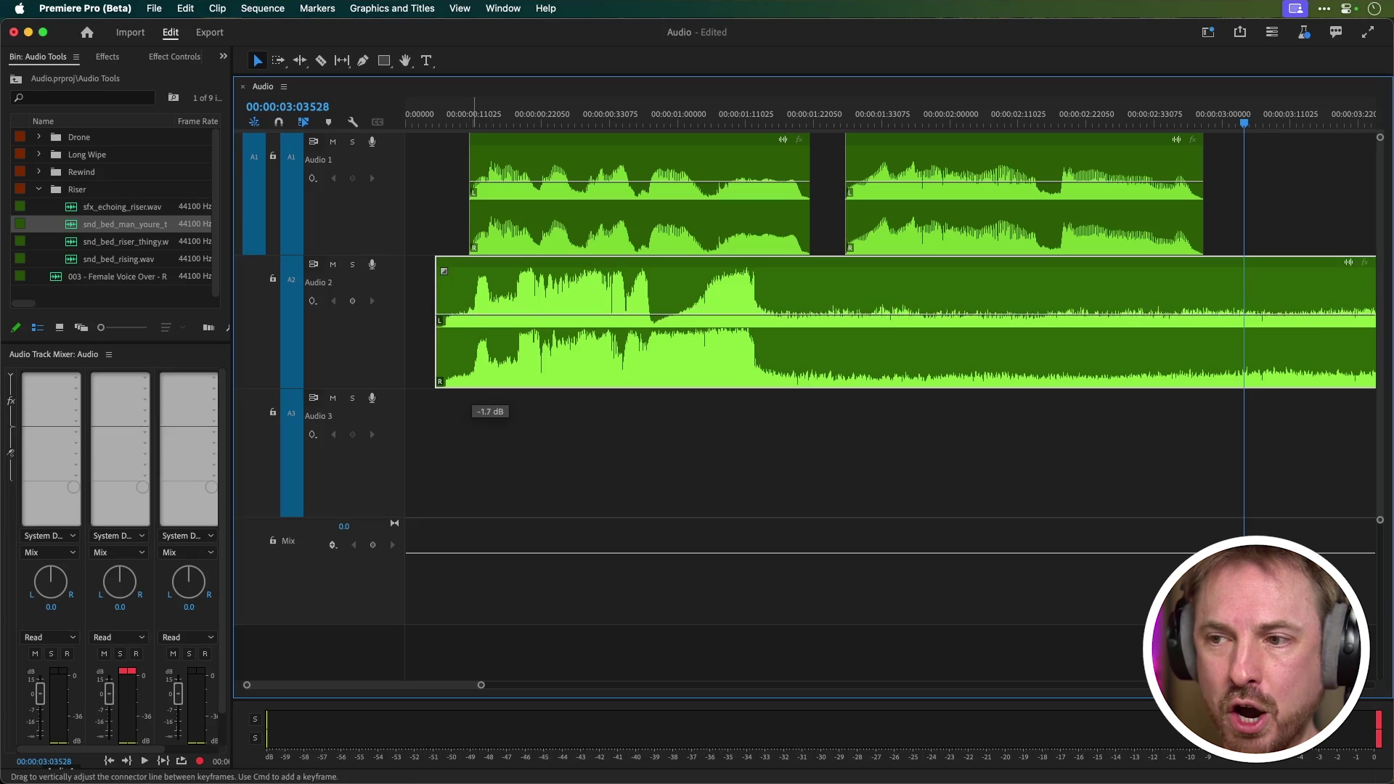
click(421, 212)
key(space)
key(space)
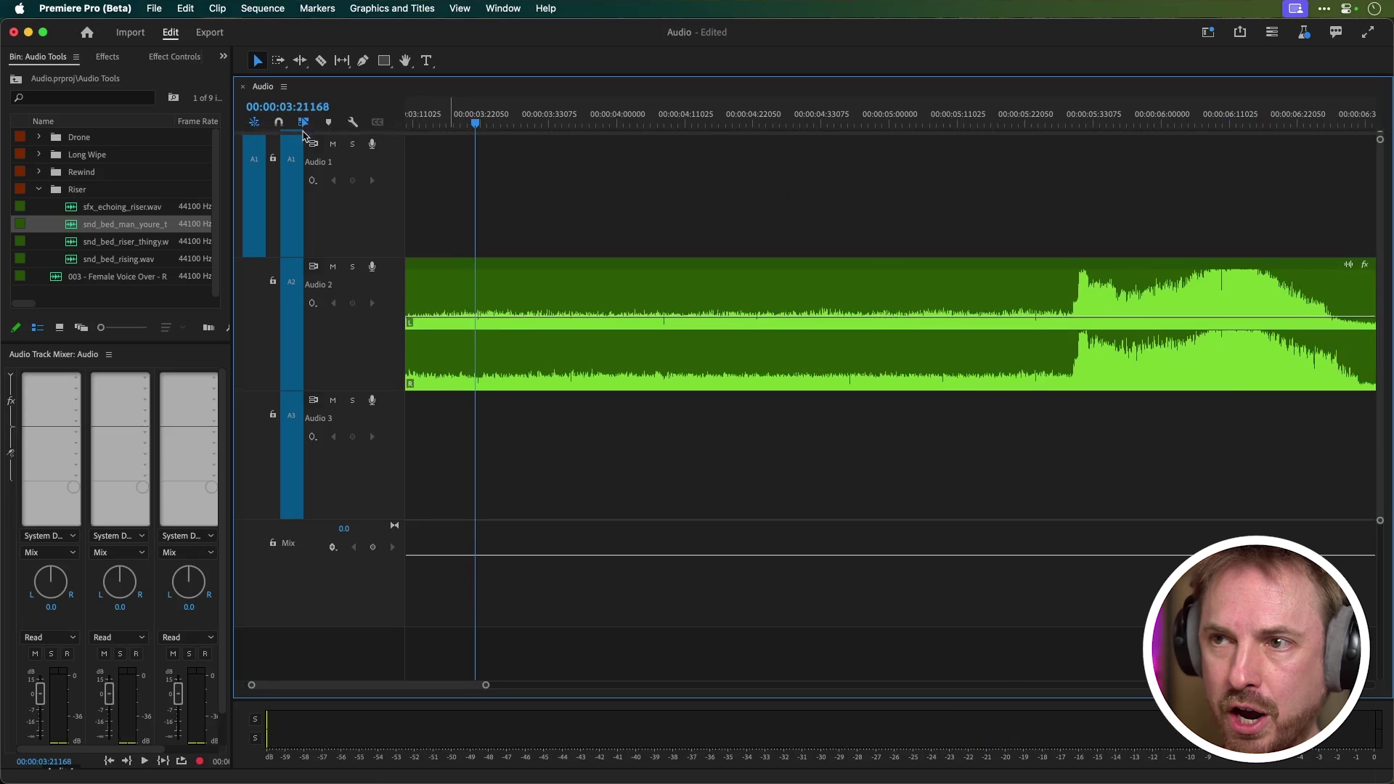
key(Home)
key(space)
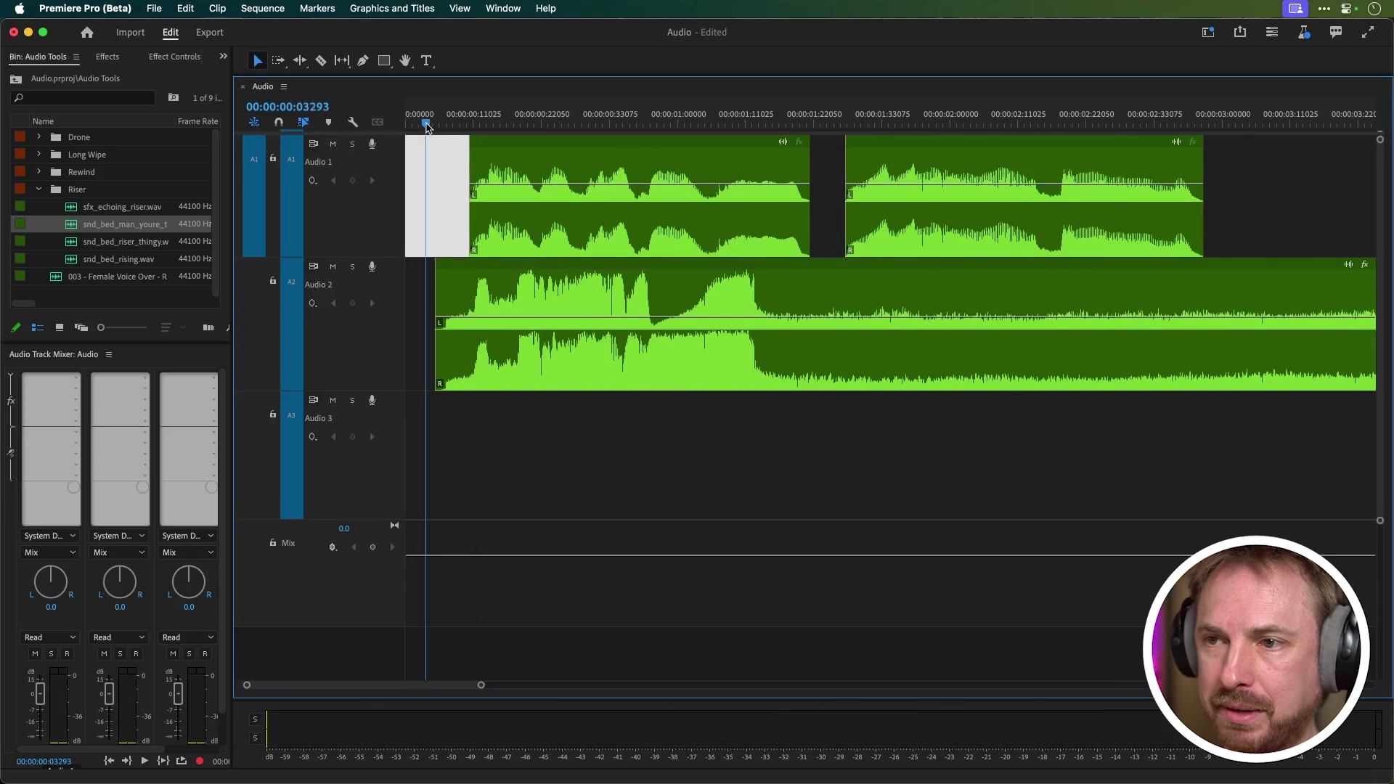
click(427, 220)
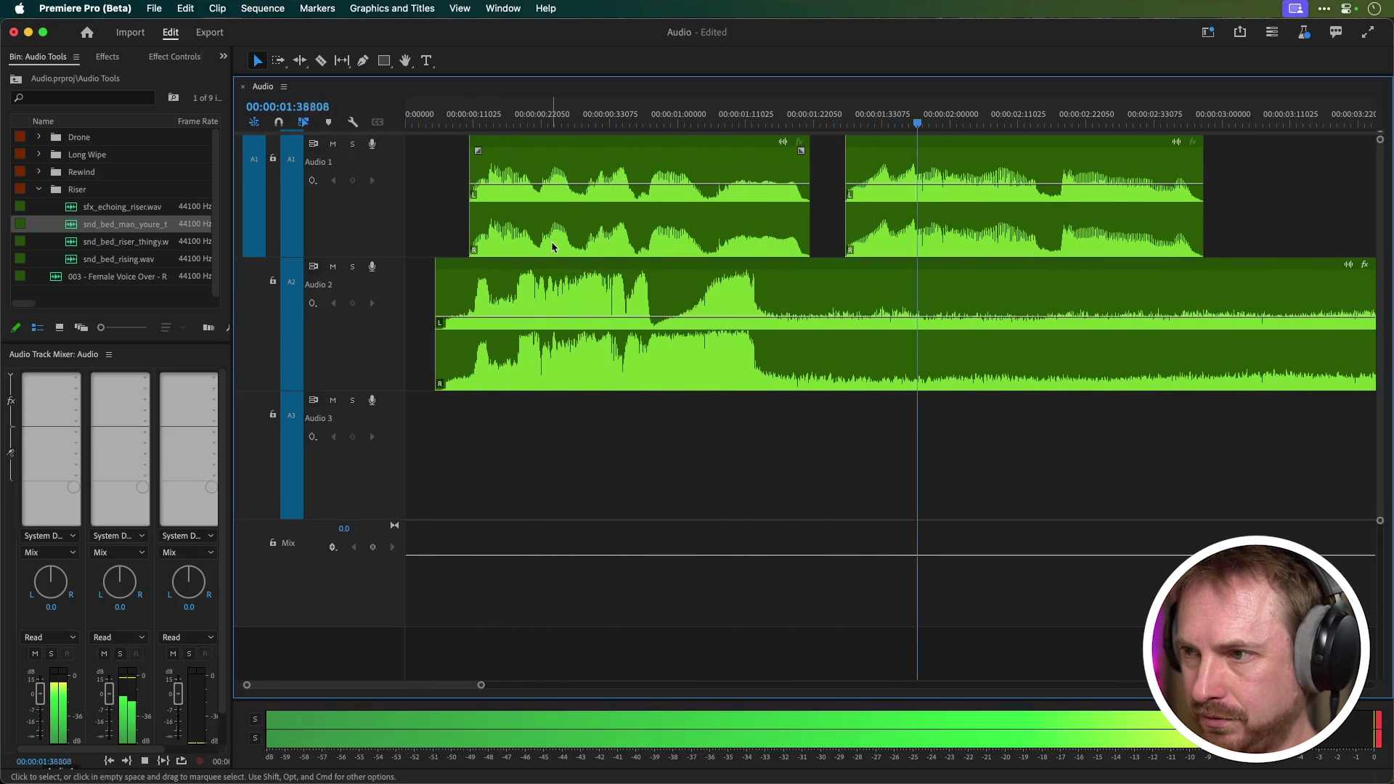
key(space)
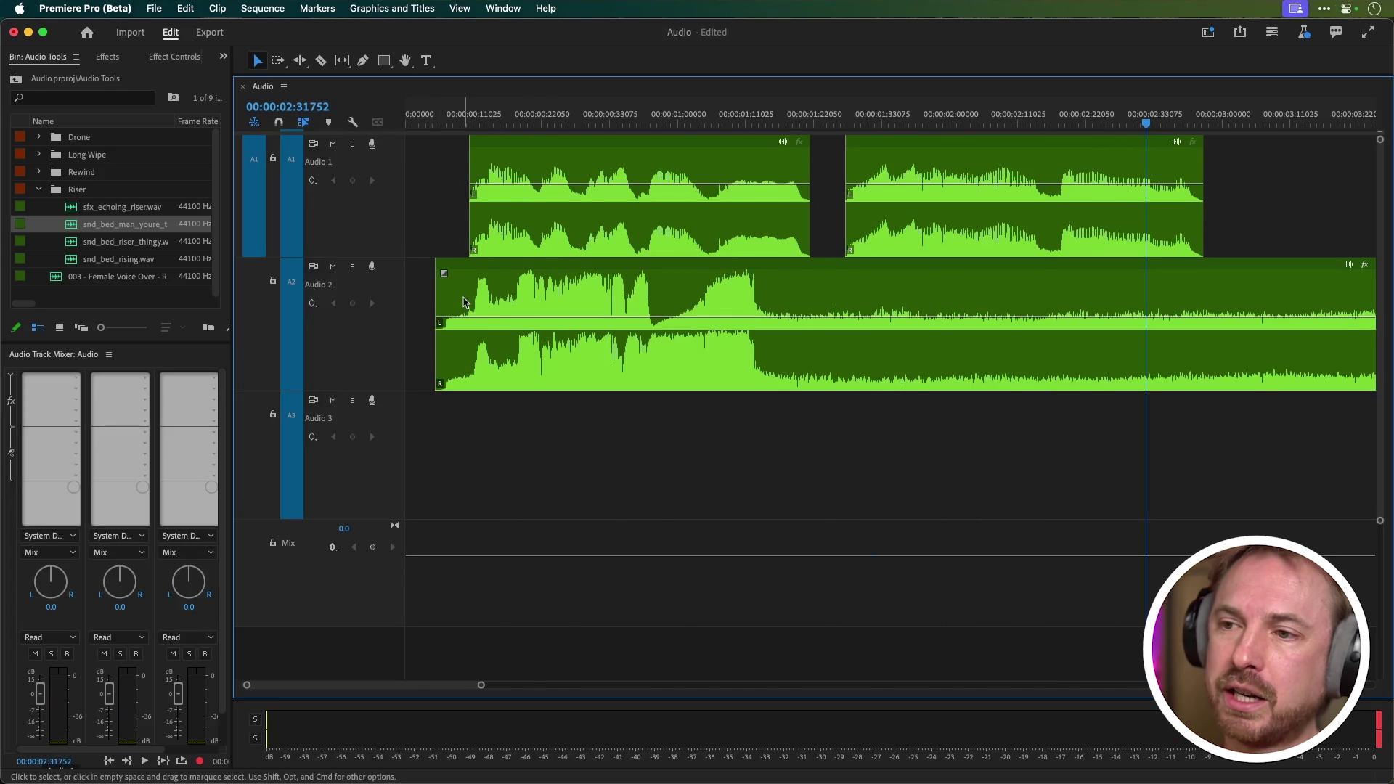
Add two volume keyframes on the Audio 2 riser bed and pull the later one down to -5.3 dB
key(p)
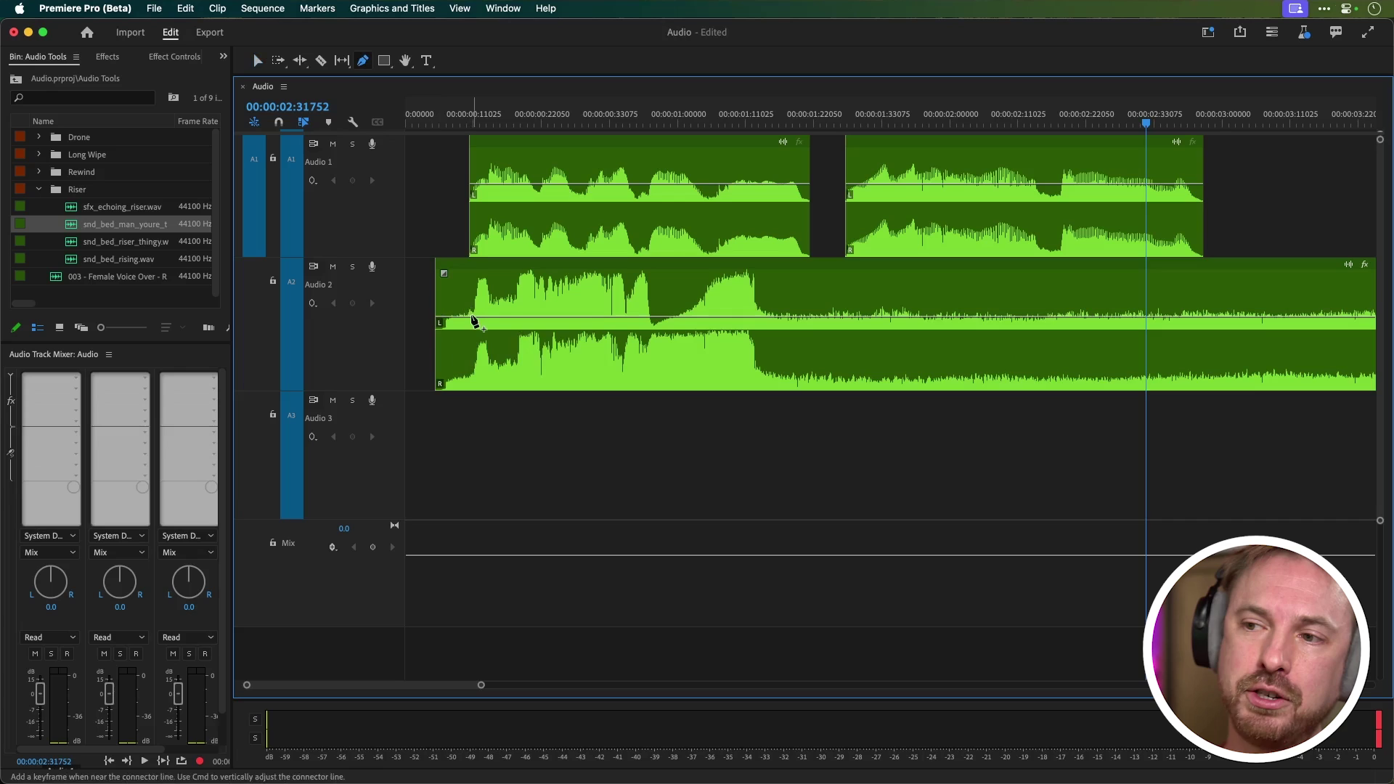
click(473, 317)
click(480, 322)
drag(480, 321, 479, 334)
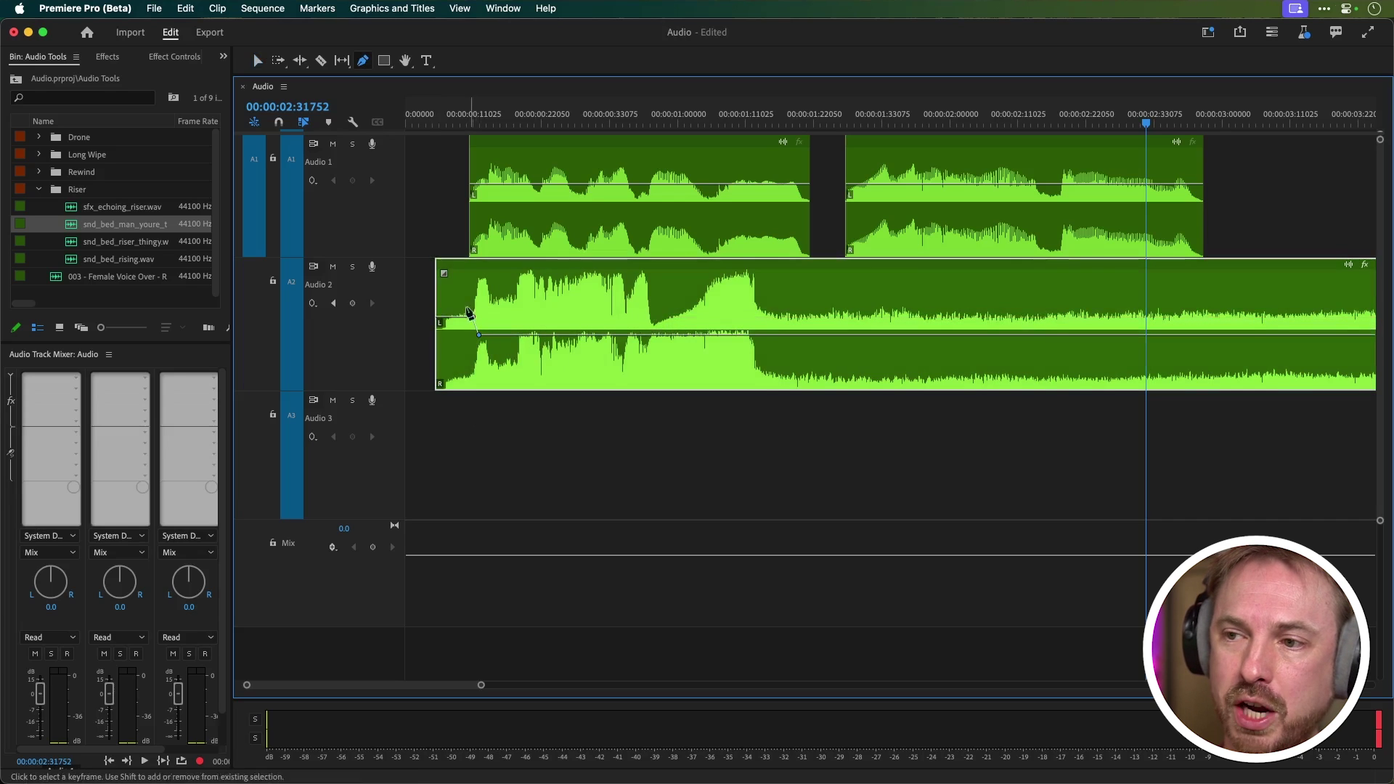
click(420, 118)
key(space)
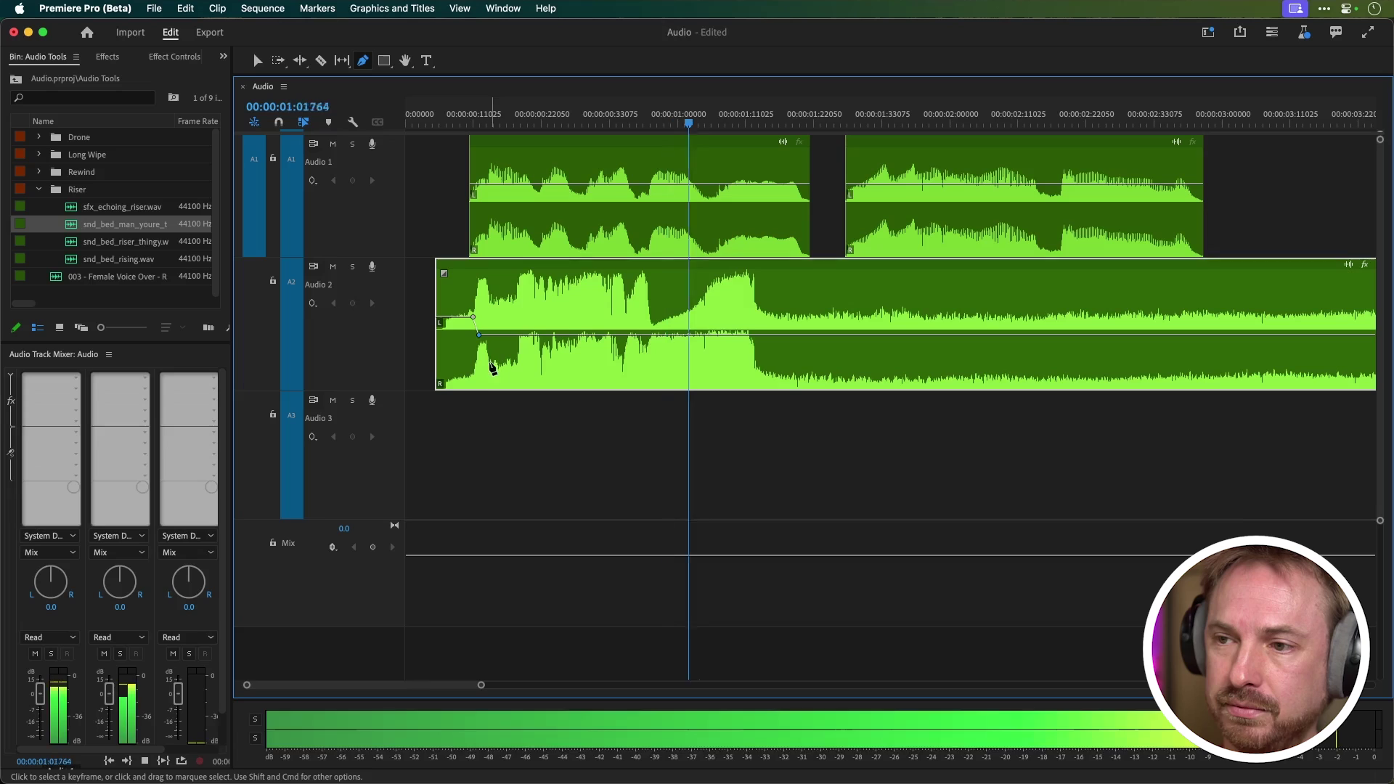
key(space)
Lower the Audio 2 bed keyframe further in two passes, auditioning the mix from the start each time
drag(479, 335, 479, 346)
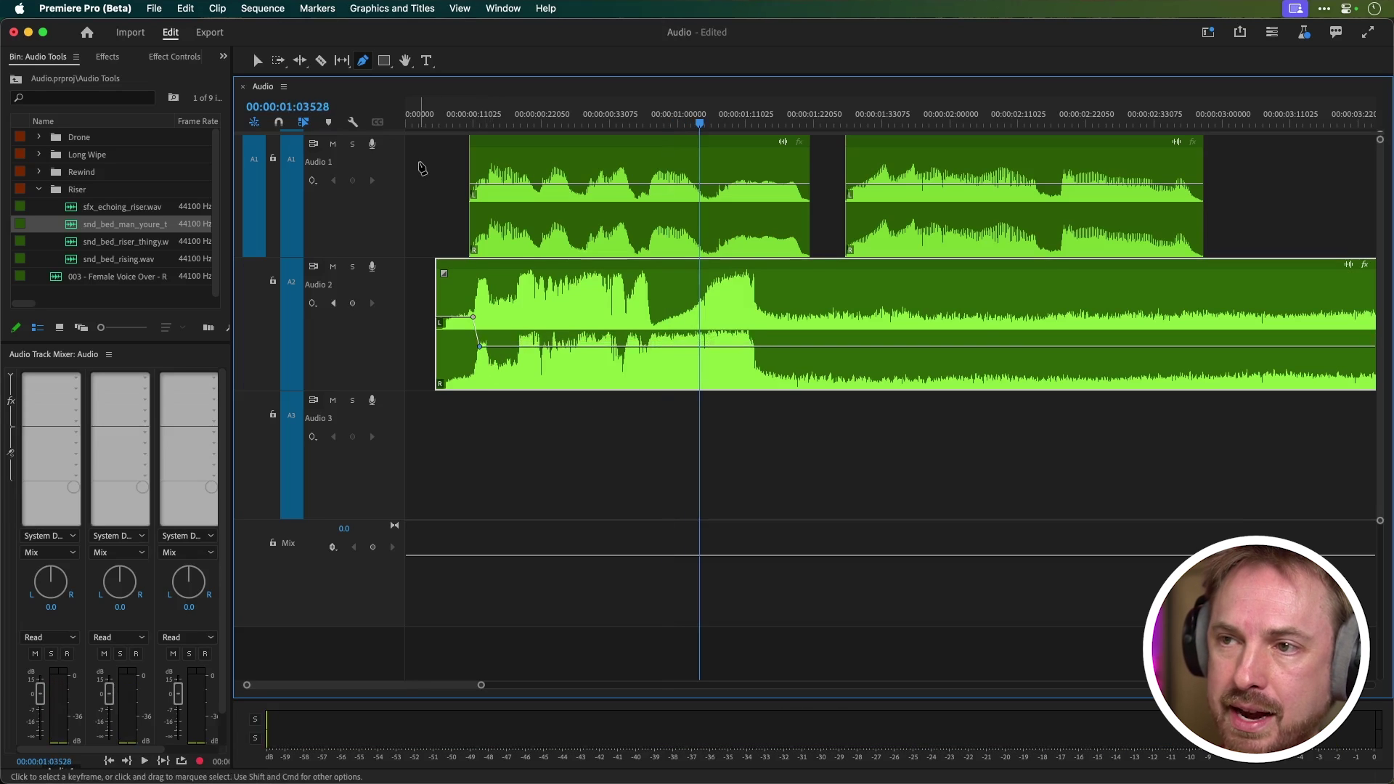
click(419, 119)
key(space)
key(space)
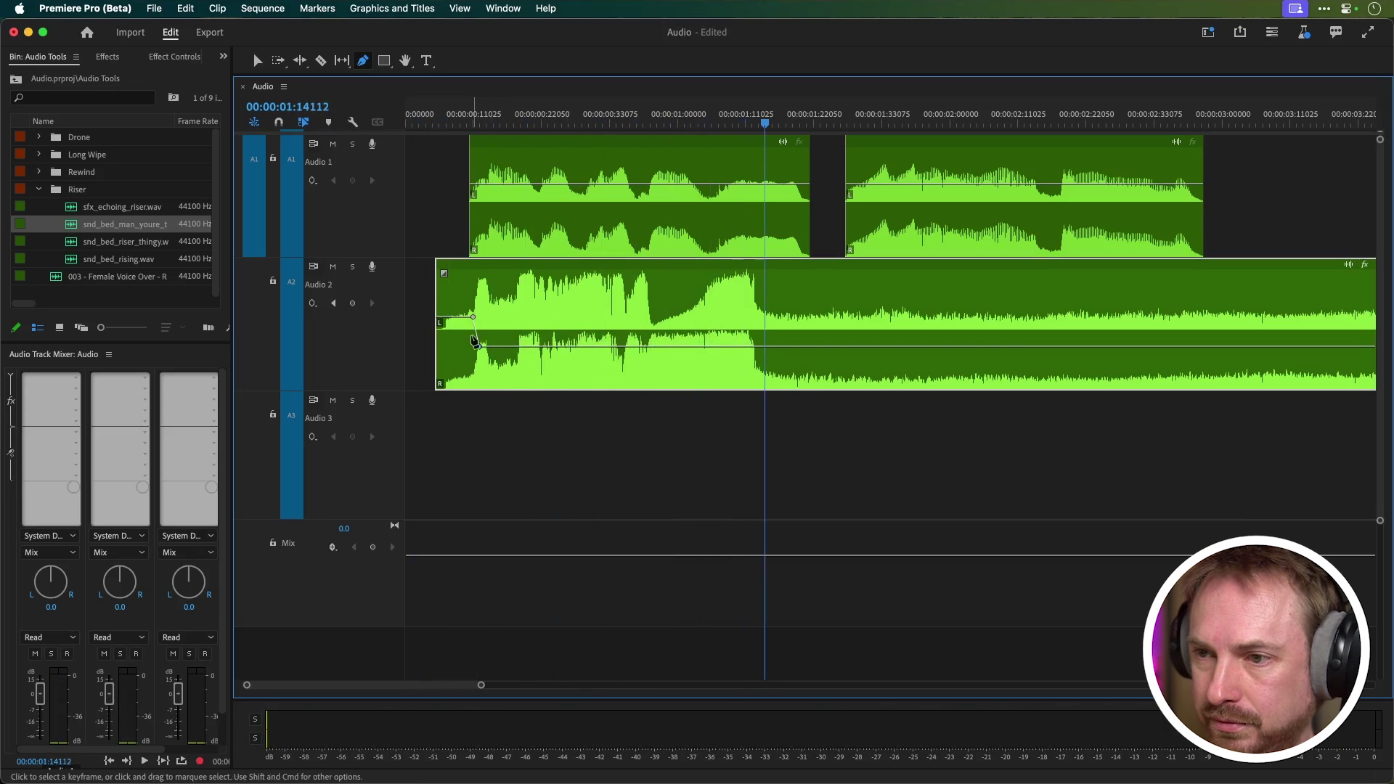
drag(479, 346, 479, 355)
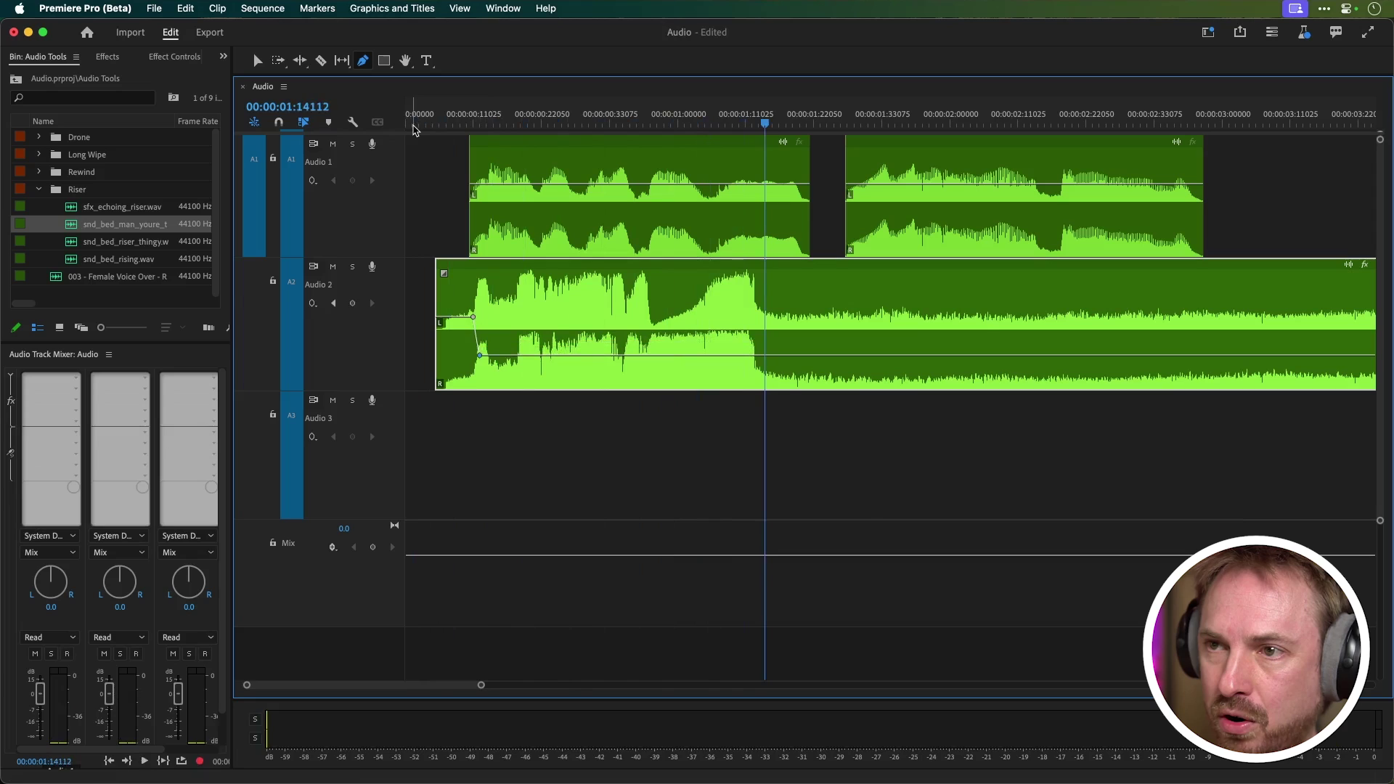
click(412, 118)
key(space)
key(space)
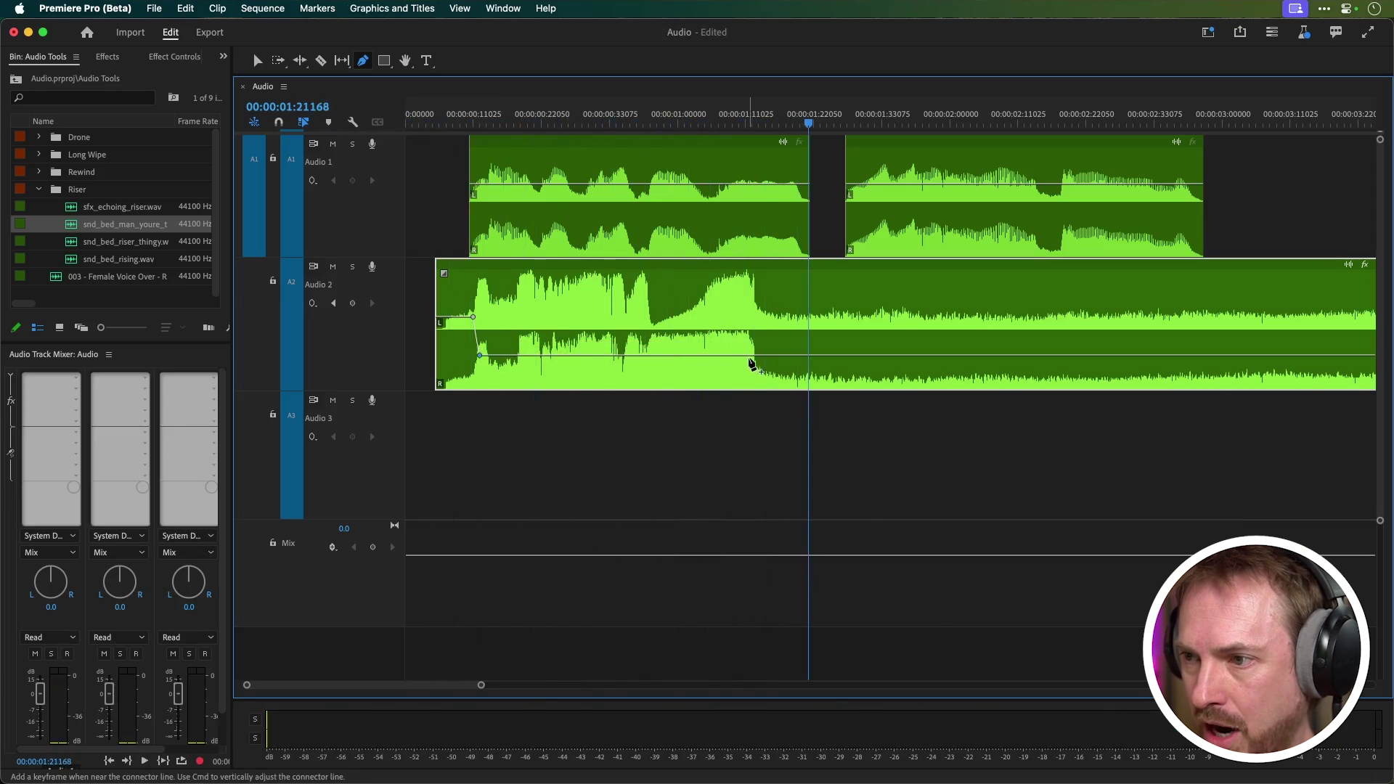
Add a bed keyframe near 1.2 s and ramp the volume back up after it, then play back
click(751, 355)
drag(759, 355, 760, 334)
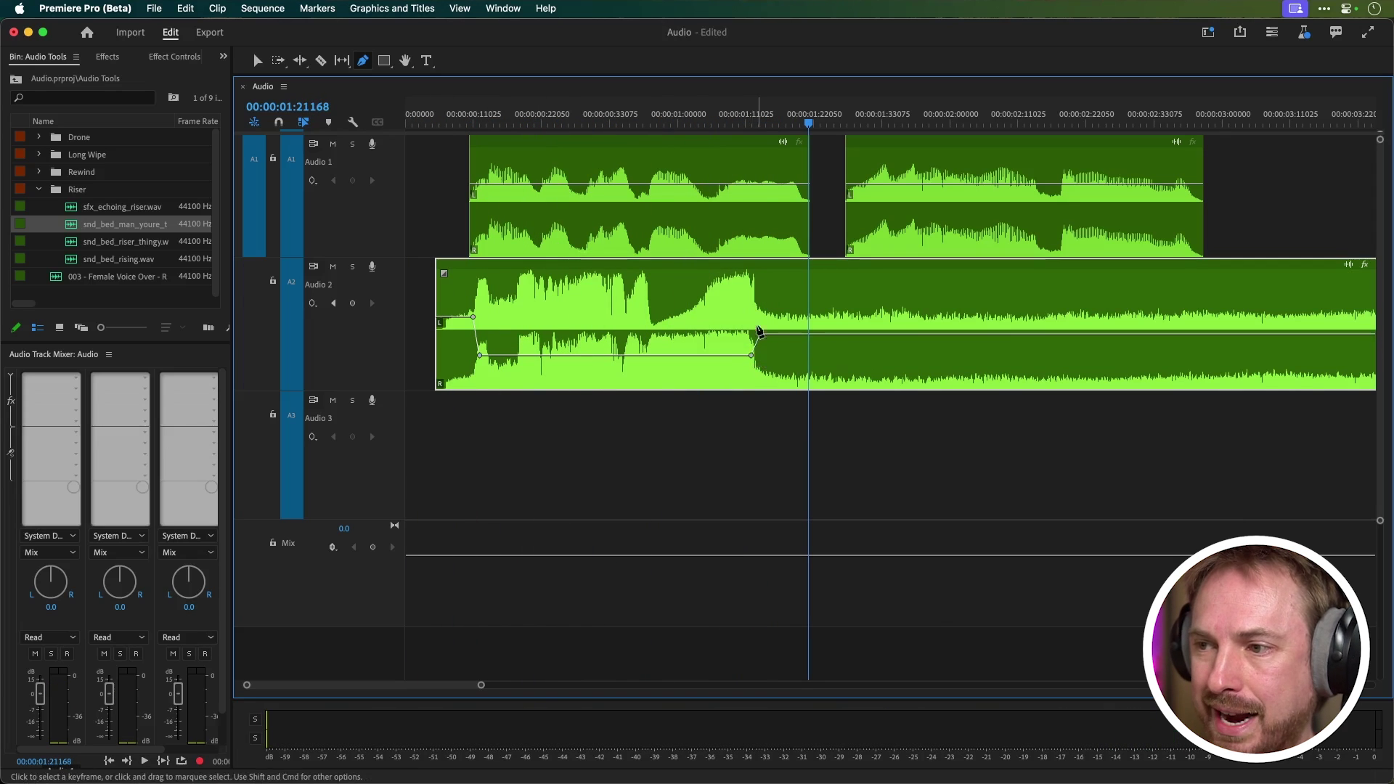
click(434, 120)
key(space)
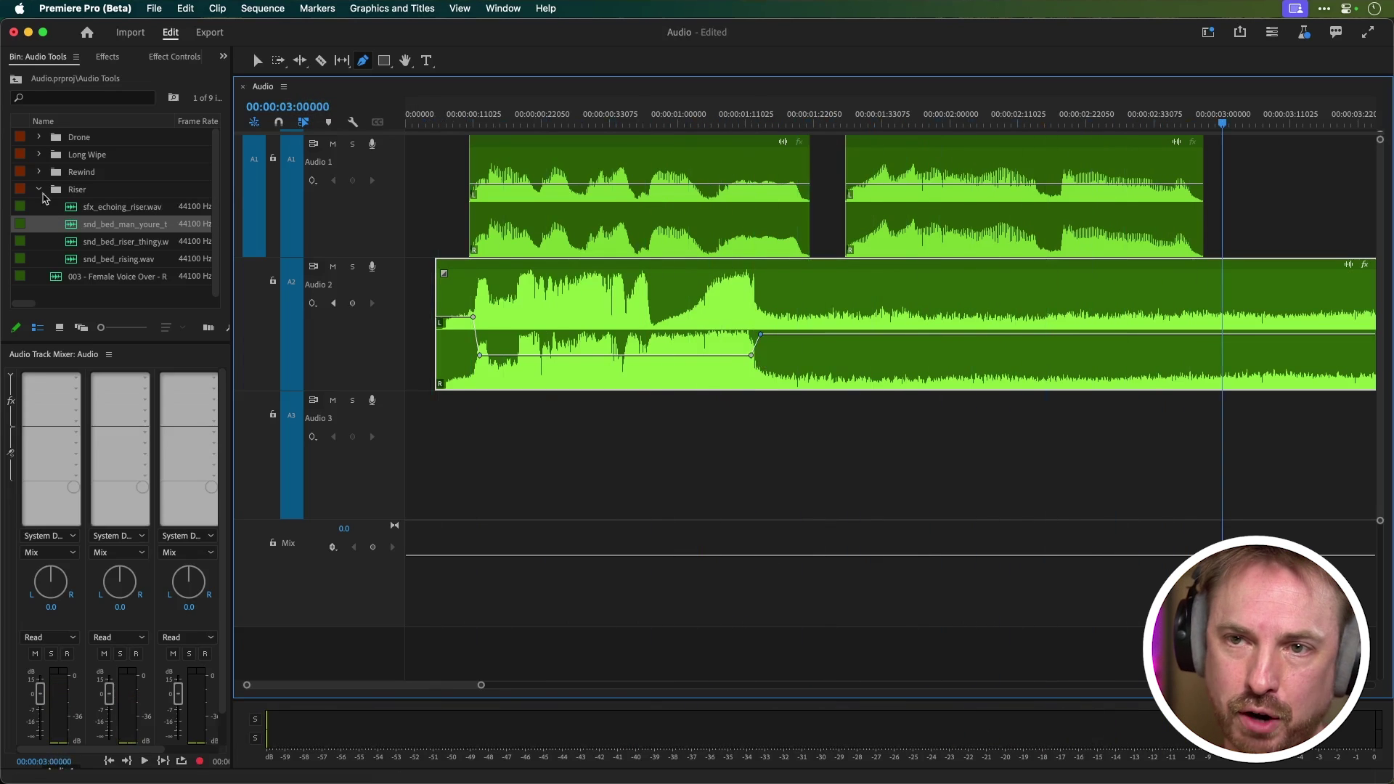
Place sfx_rewind_wipeout.wav from the Rewind folder onto Audio 3
click(39, 188)
click(39, 172)
drag(101, 233, 770, 513)
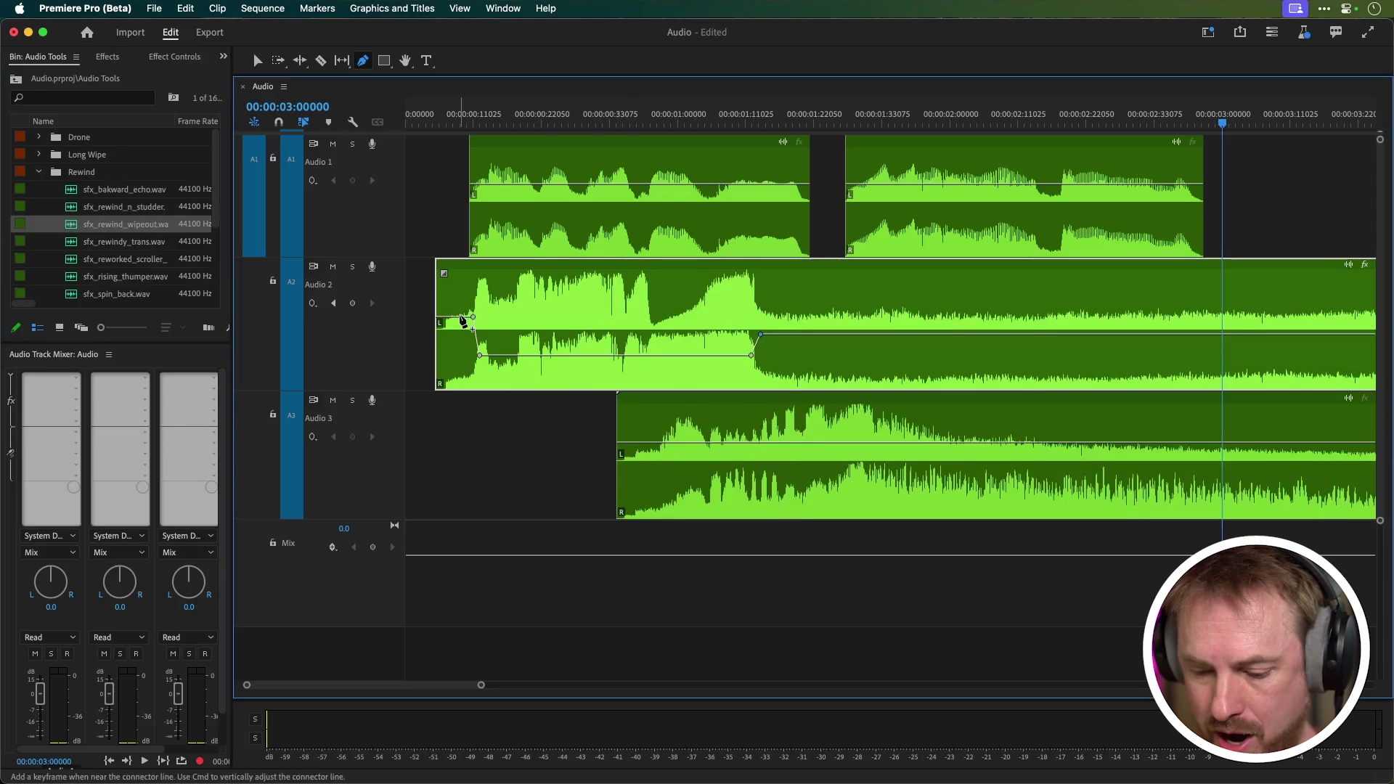
Switch to the Selection tool, play the sequence from the start, and zoom the timeline out twice
key(v)
click(424, 114)
key(space)
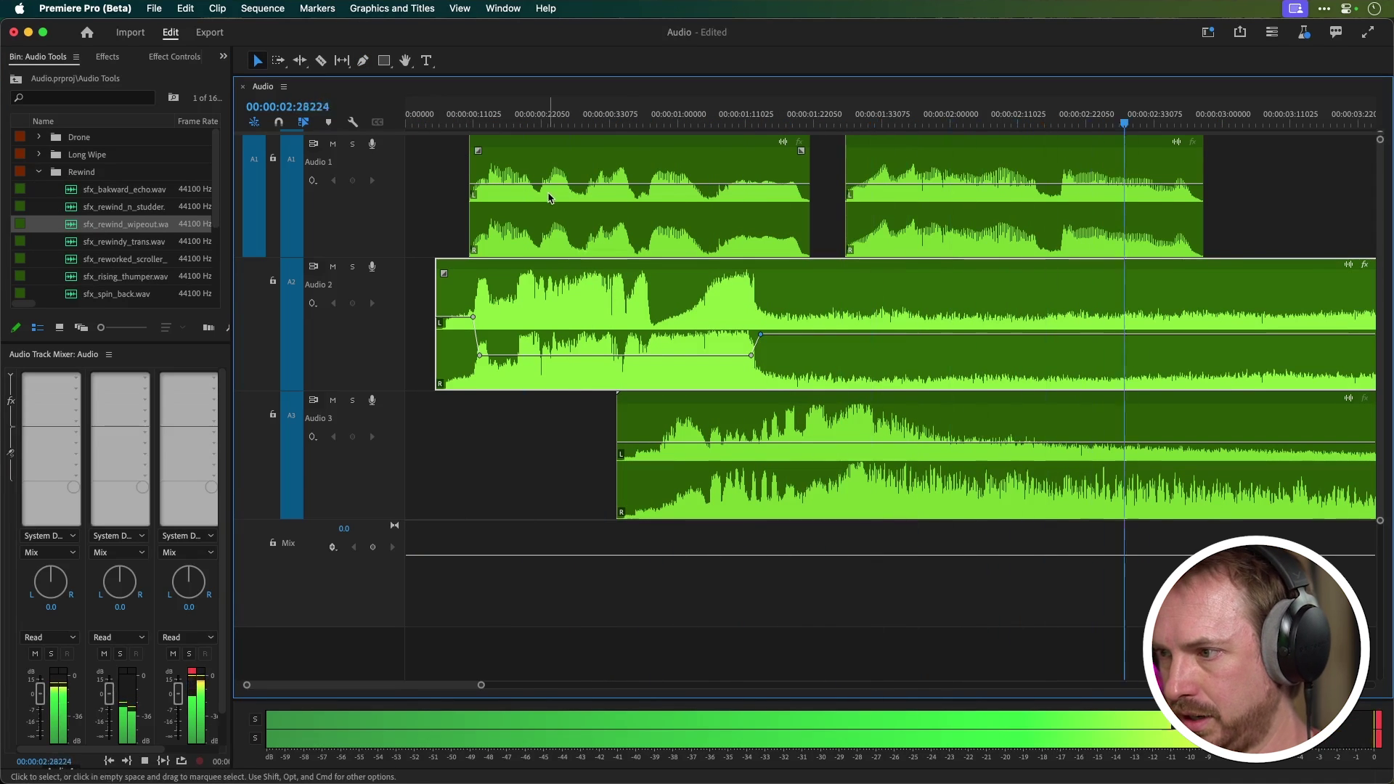
key(space)
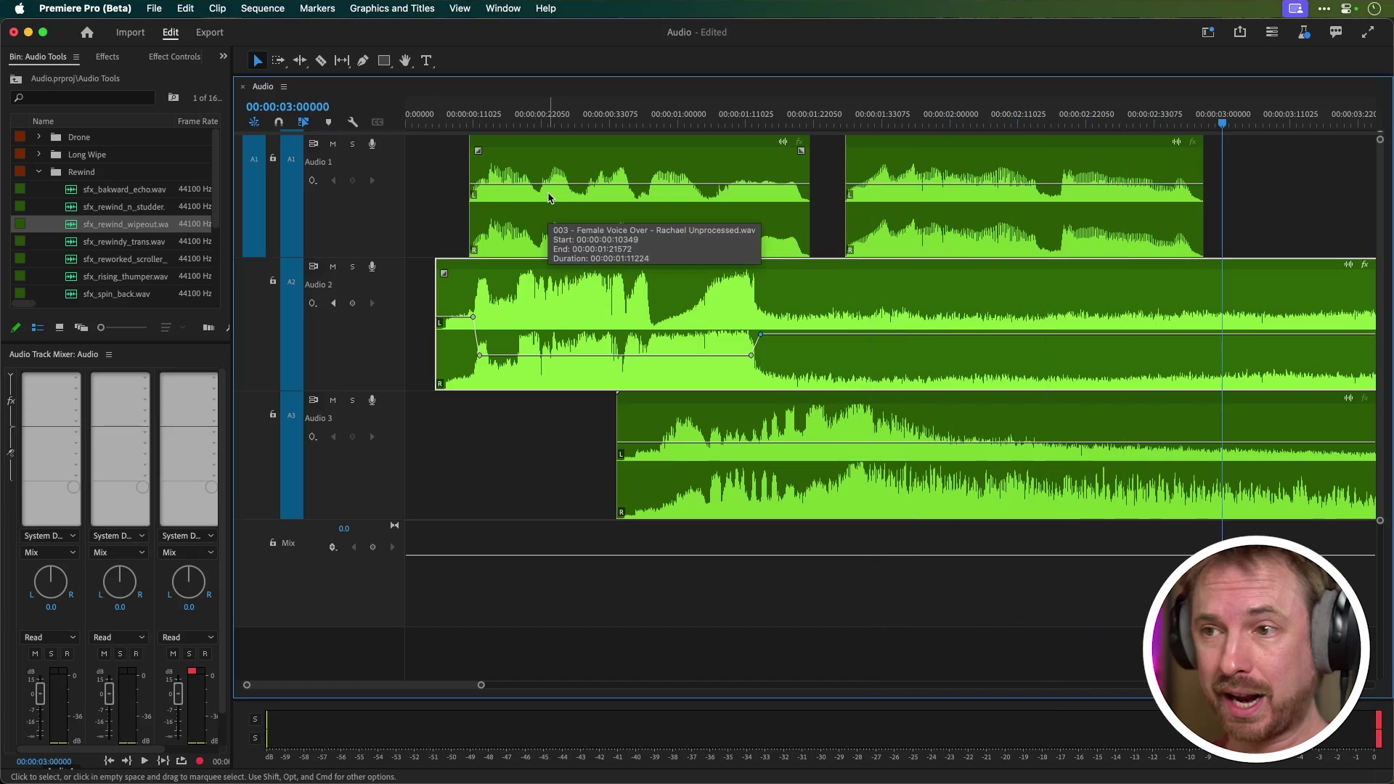
click(440, 199)
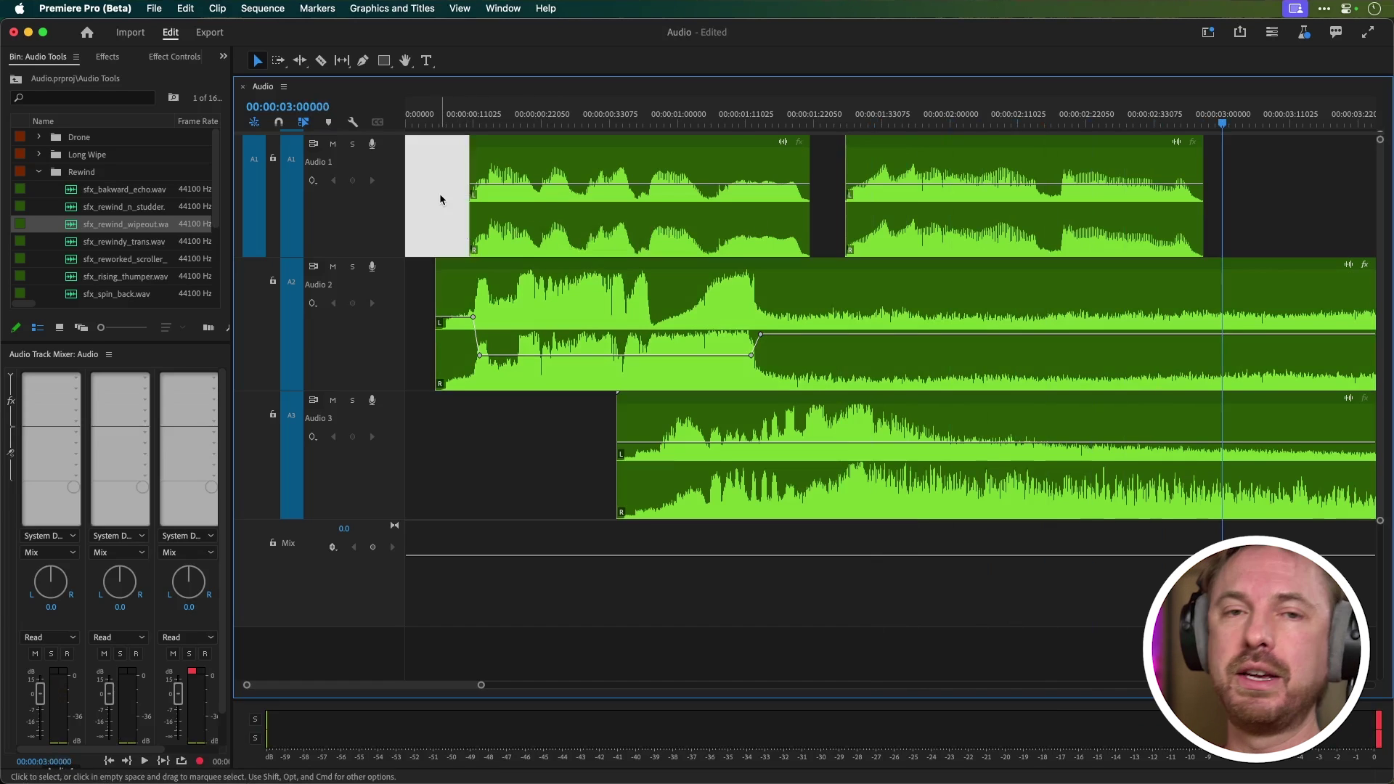
key(minus)
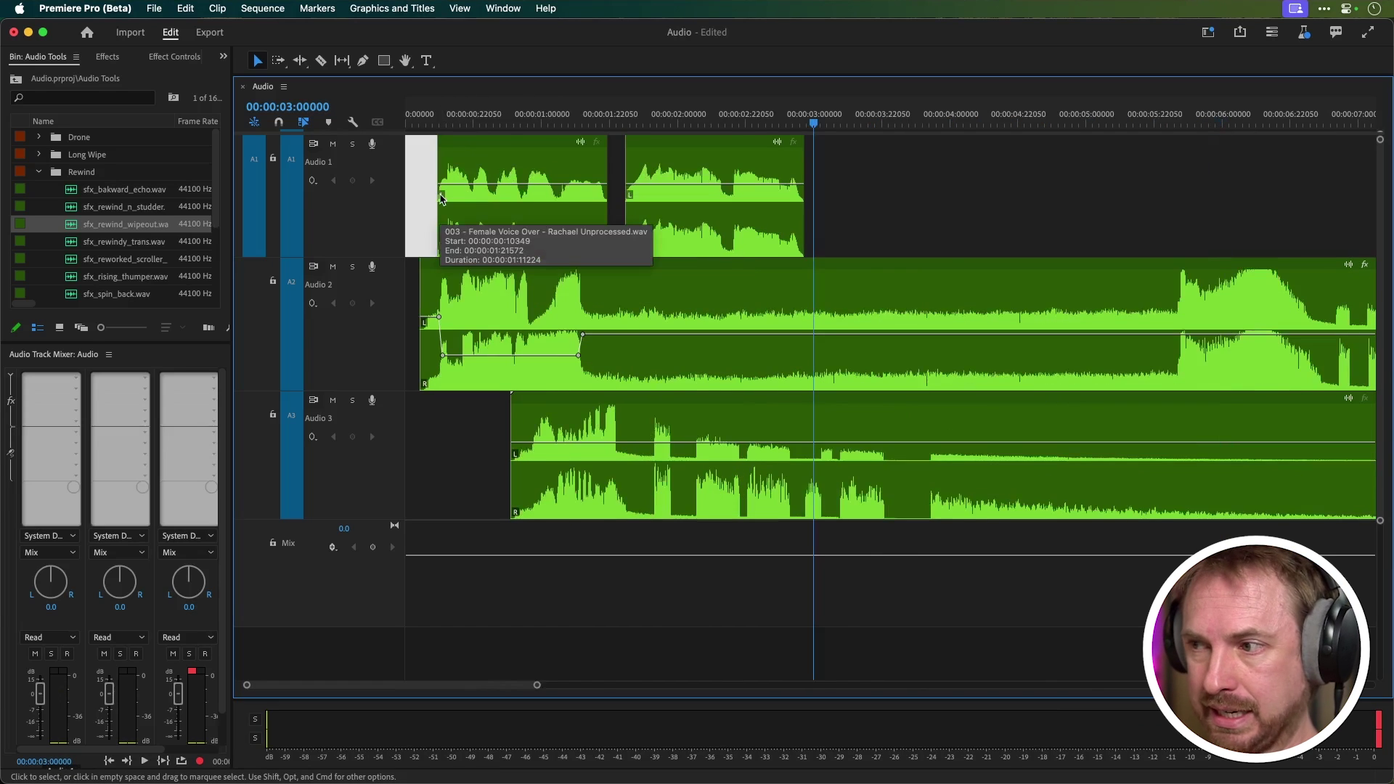
key(minus)
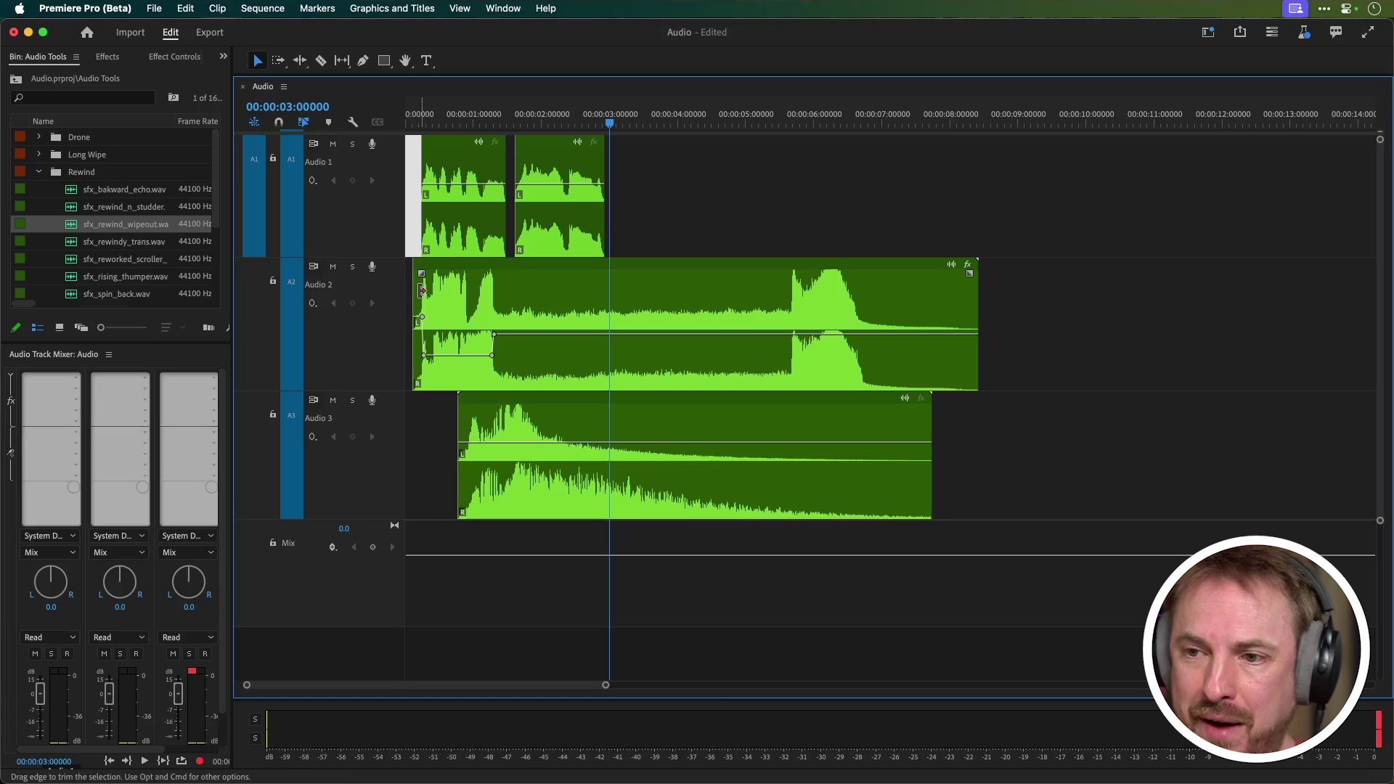
Drop sfx_falling_down_wipe from Long Wipe onto a new Audio 4 track and make the track taller
click(38, 173)
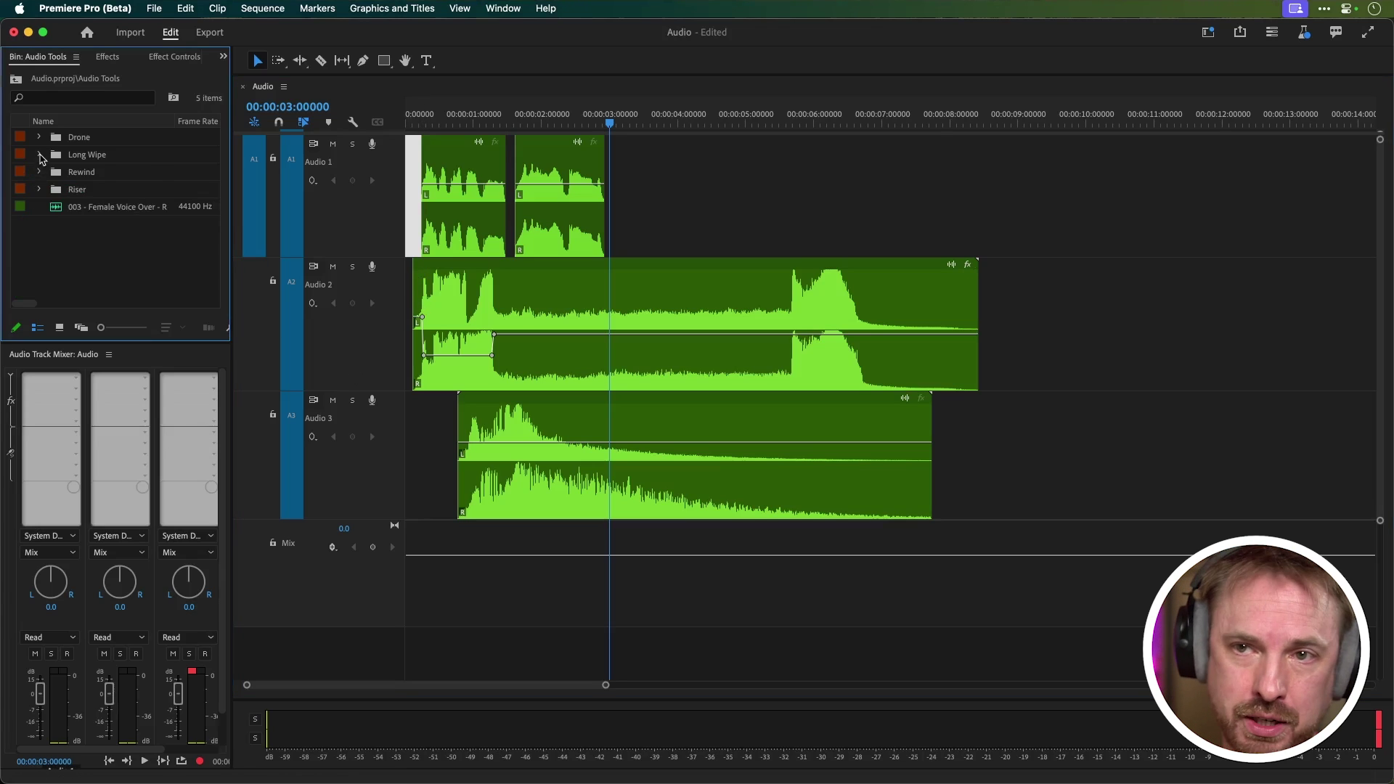
click(39, 156)
drag(121, 263, 640, 651)
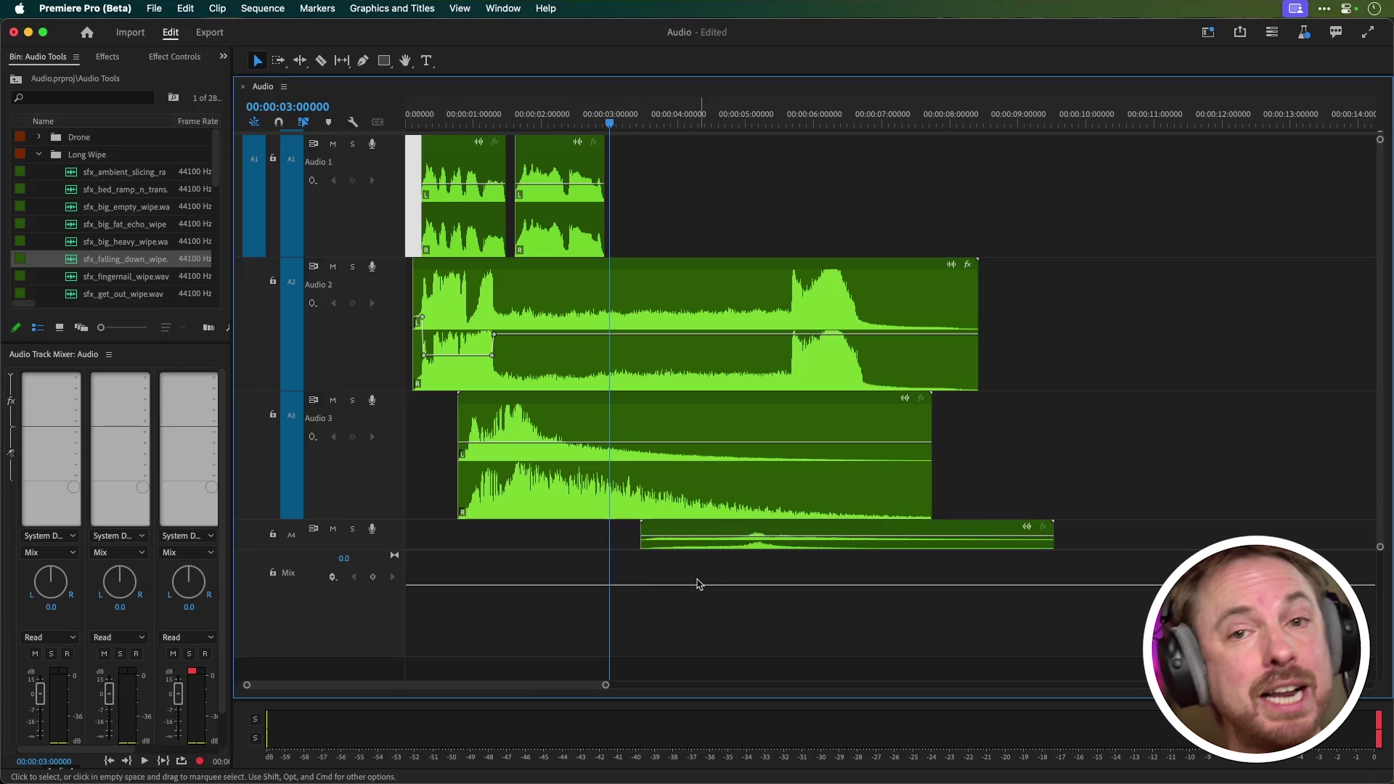
drag(392, 550, 392, 639)
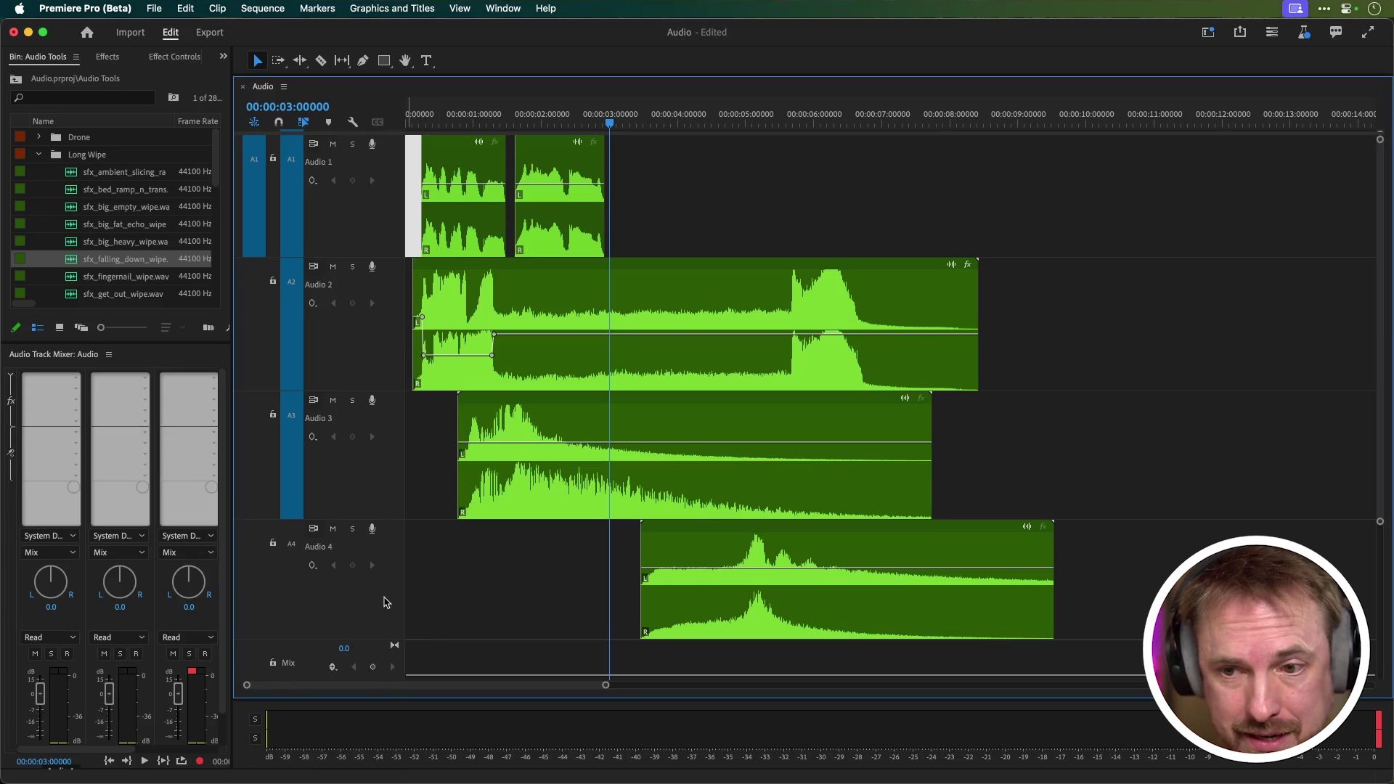
Slide the wipe clip earlier to start around 1.6 s and play from about 2 s
drag(95, 750, 173, 753)
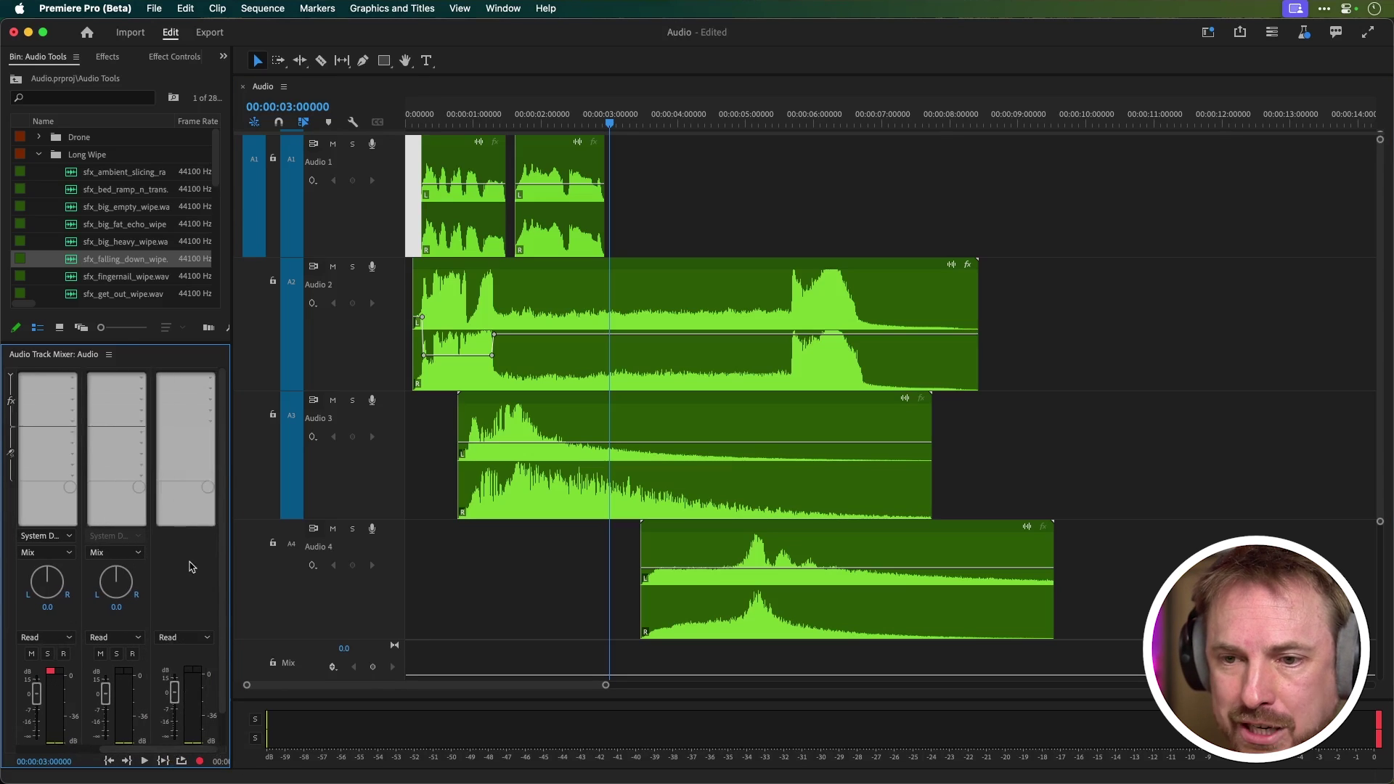
scroll(116, 450, right, 2)
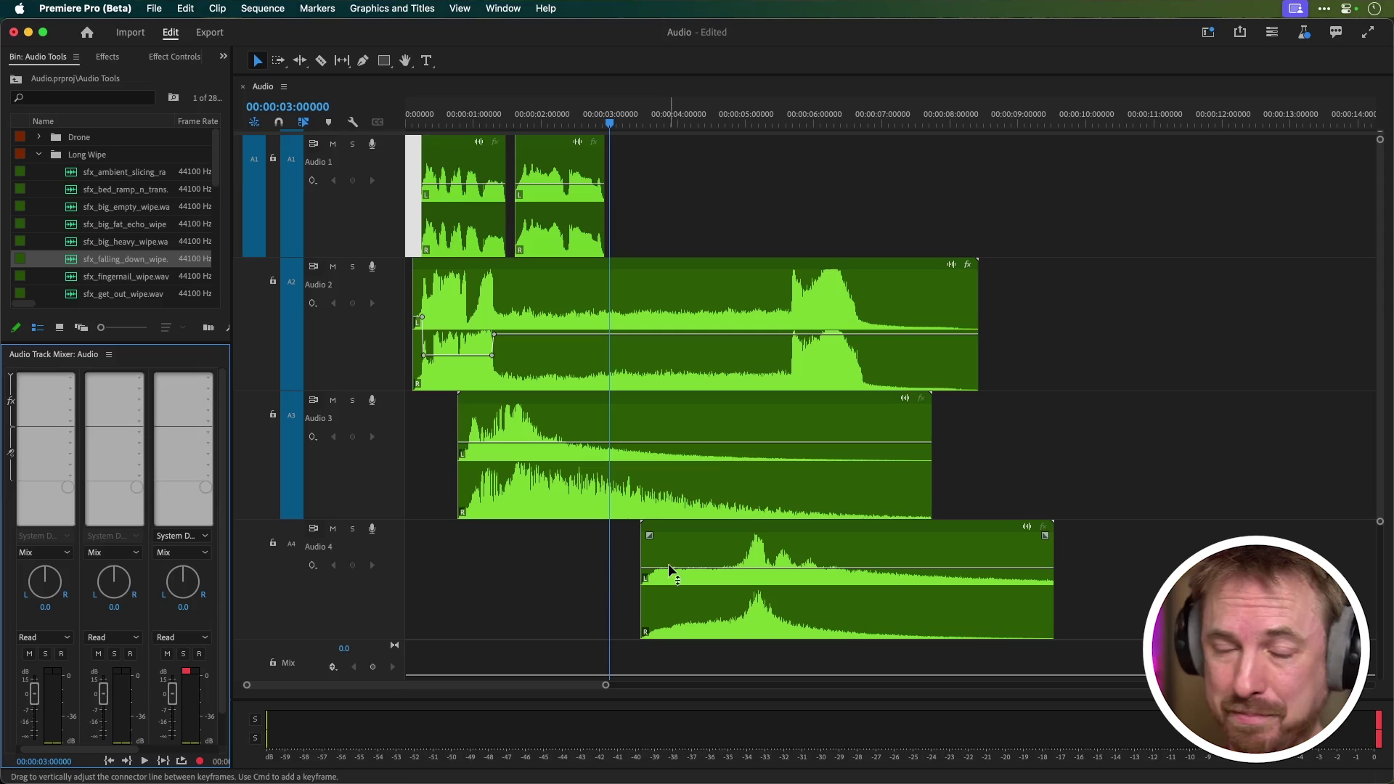
click(758, 552)
drag(757, 552, 667, 549)
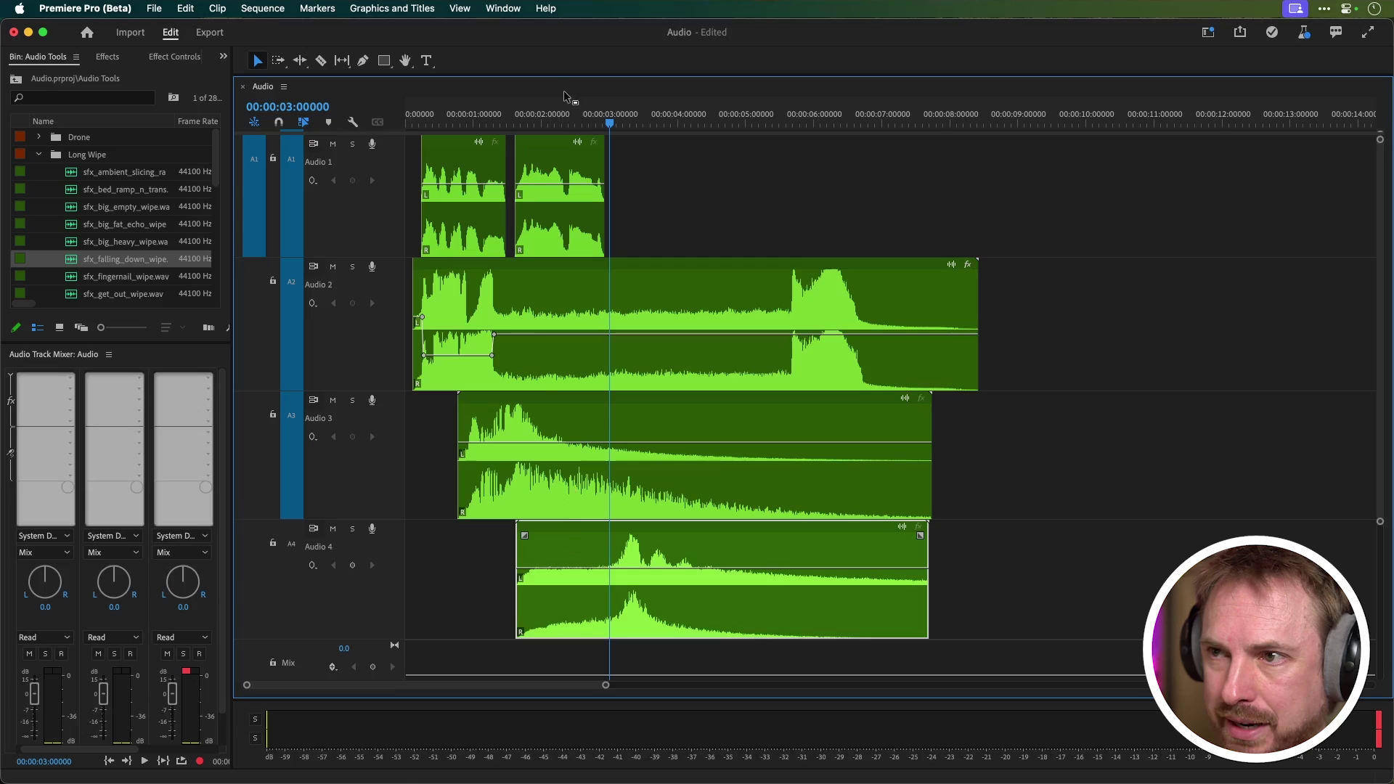
click(546, 116)
key(space)
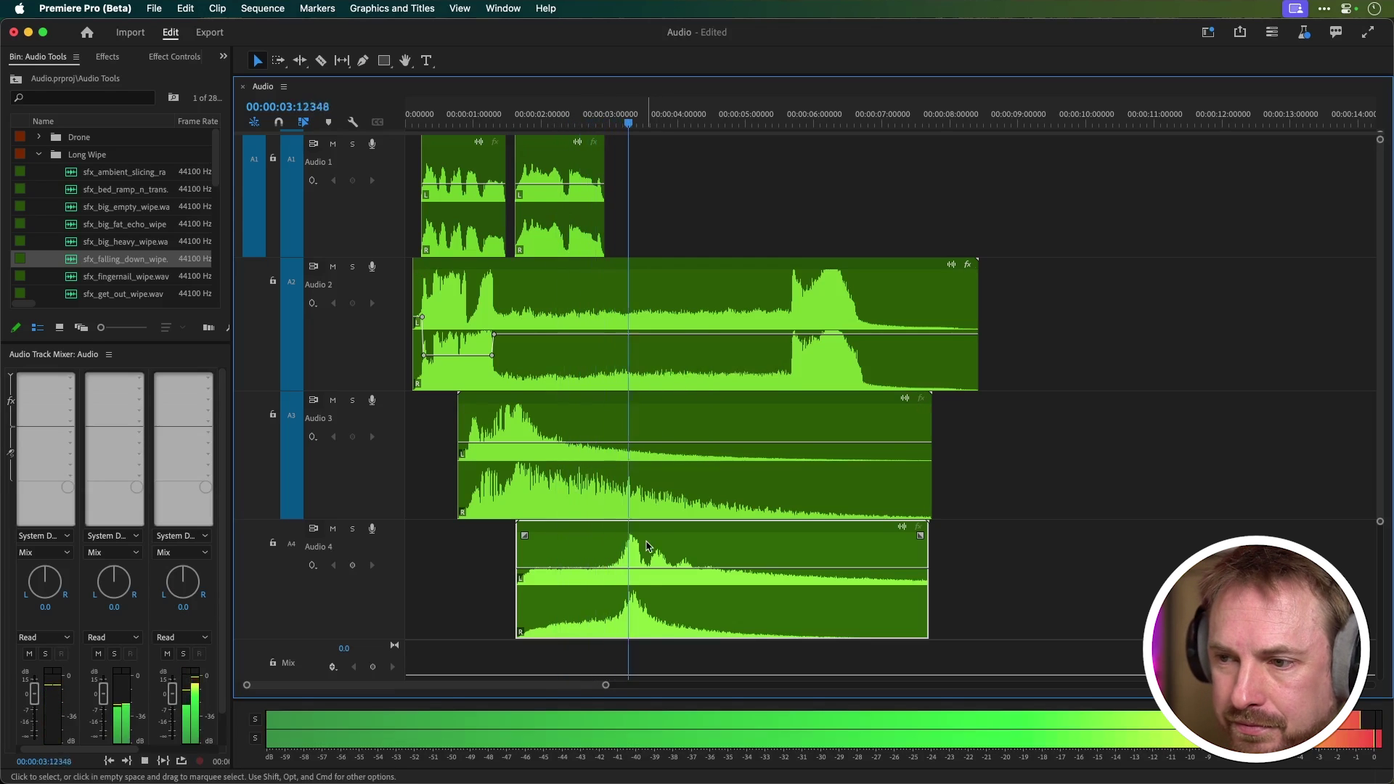
Cut the Audio 2 bed just after 3 seconds and delete its right-hand piece
key(space)
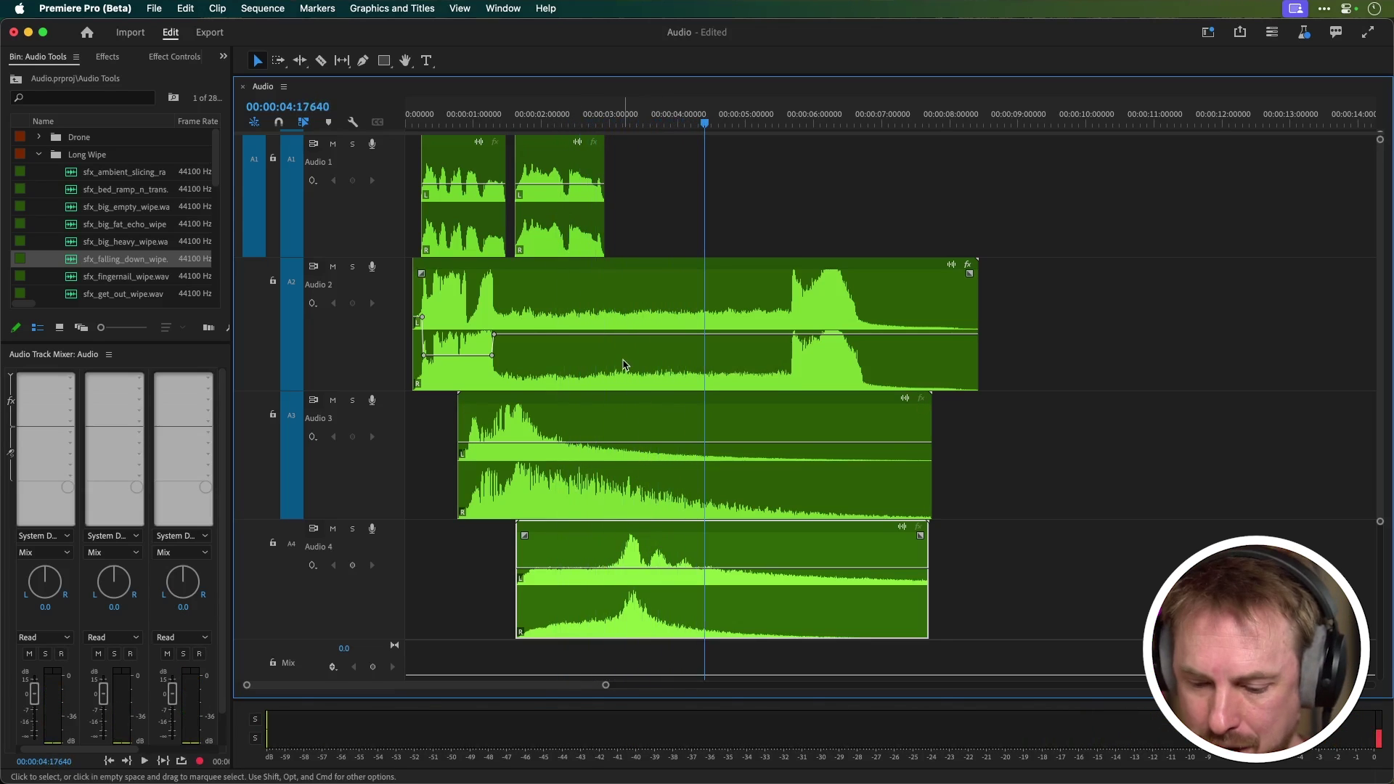
key(c)
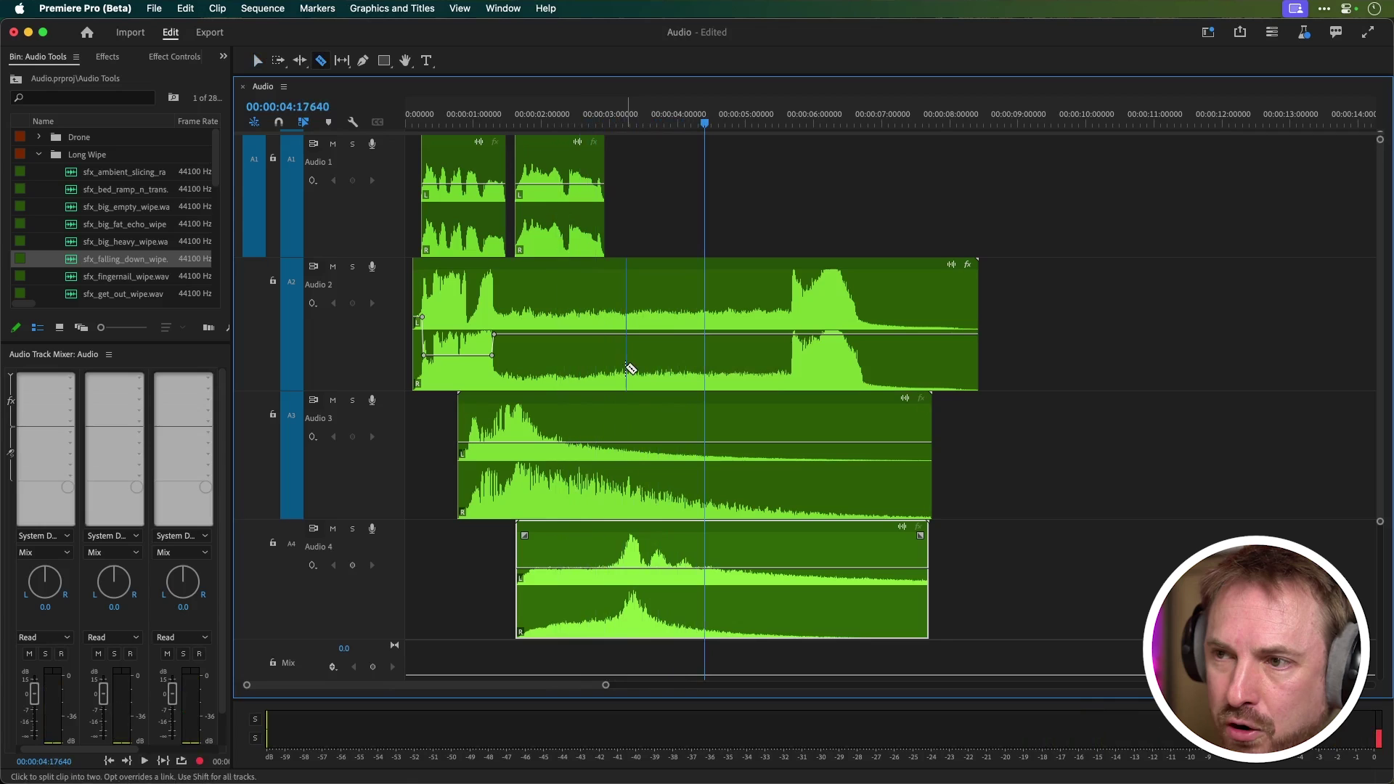
click(626, 369)
key(v)
click(684, 369)
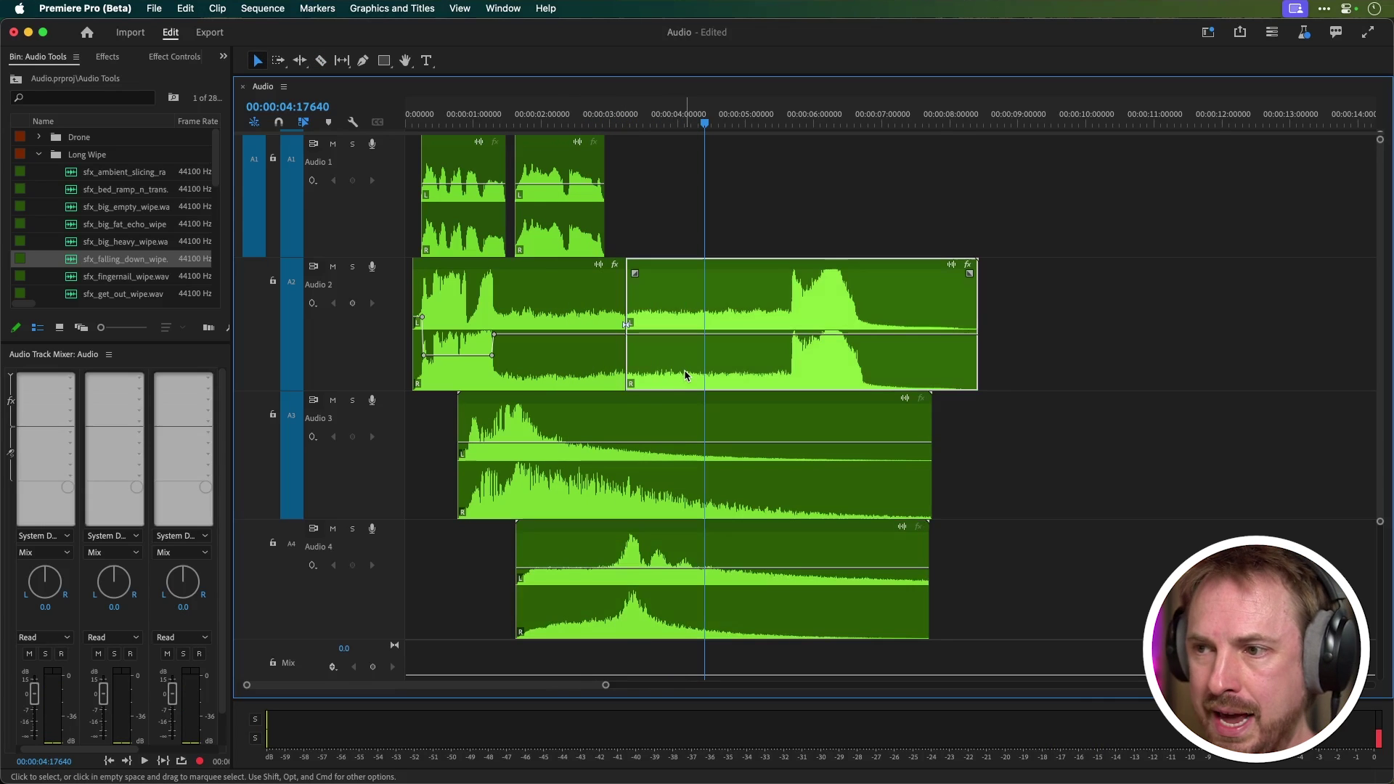
key(Delete)
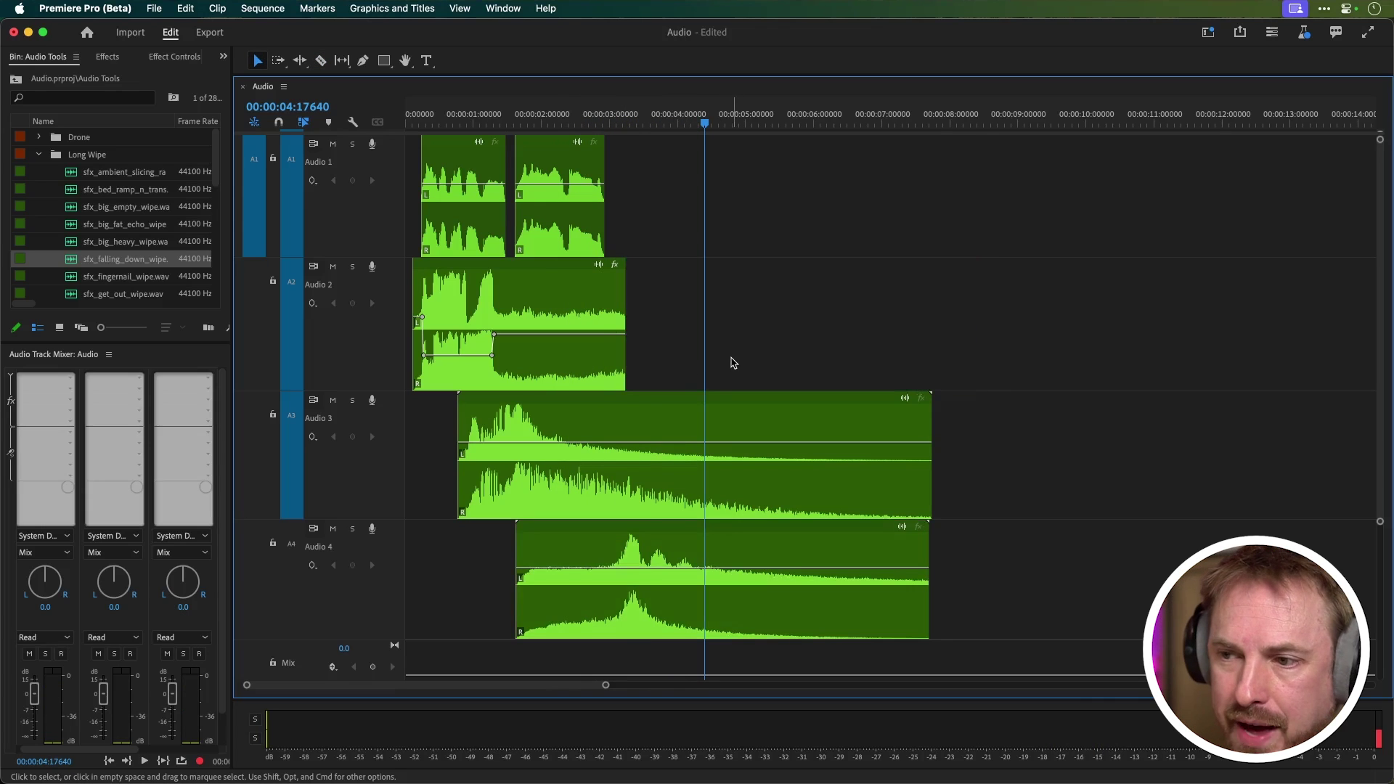
Cut the Audio 3 rewind effect just after 3 seconds, delete the trailing piece, and play back
key(c)
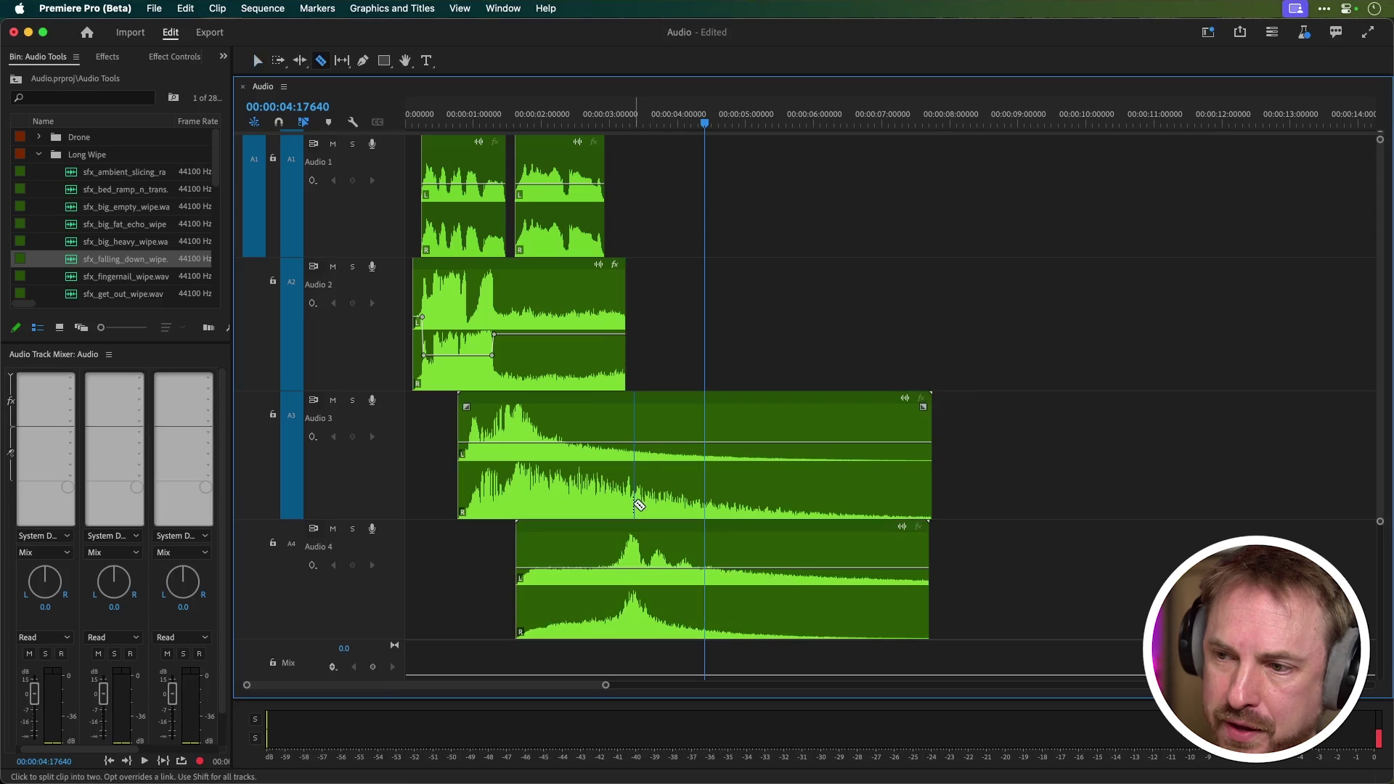
click(634, 501)
key(v)
click(674, 488)
key(Delete)
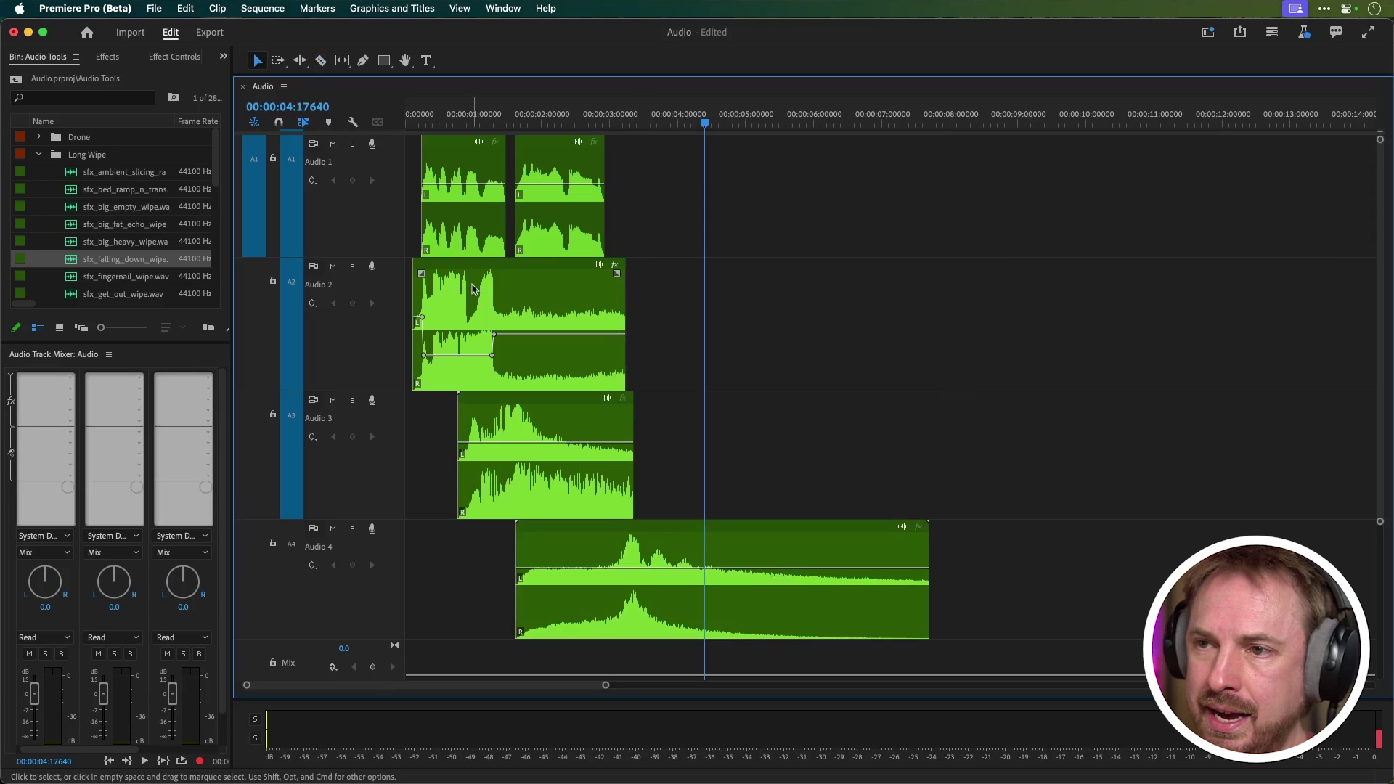
click(419, 116)
key(space)
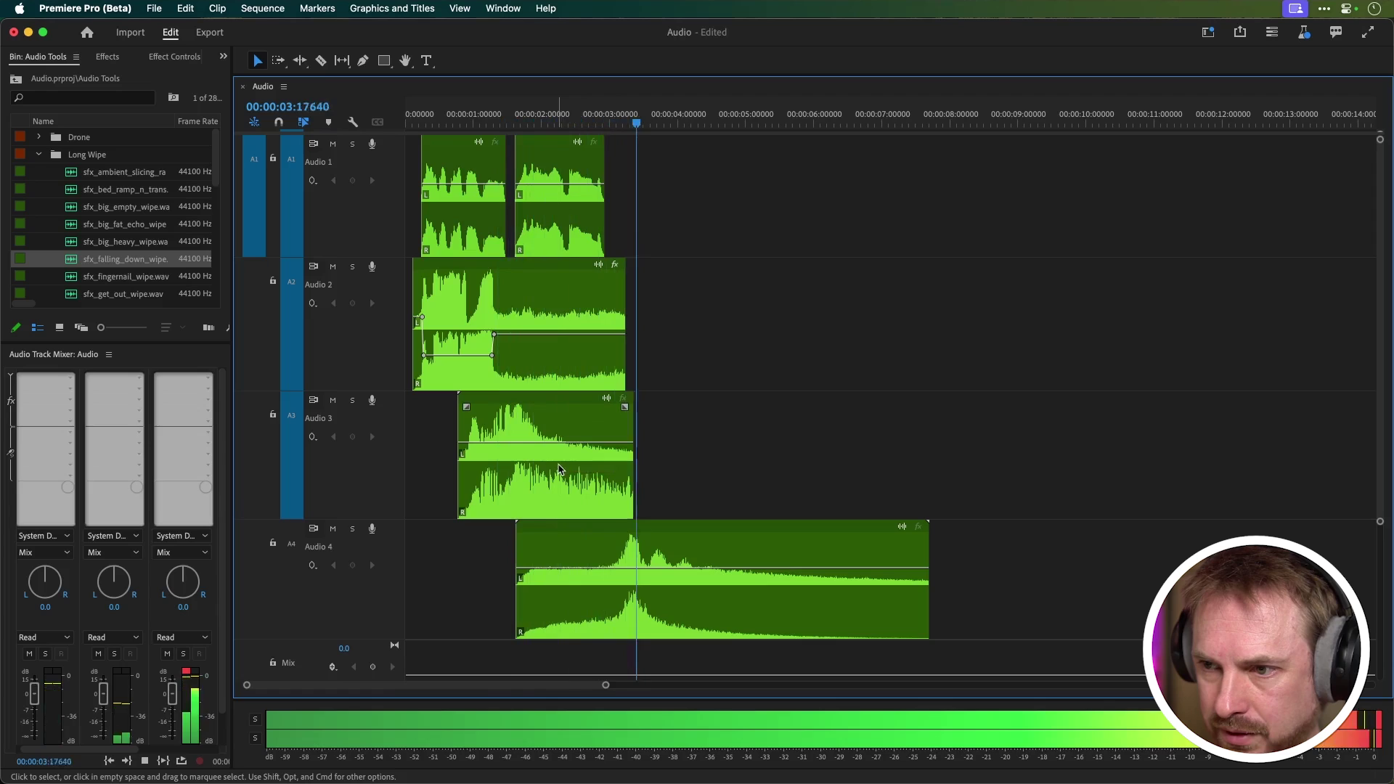
Shape a short volume dip on the Audio 3 rewind effect with Pen-tool keyframes
key(space)
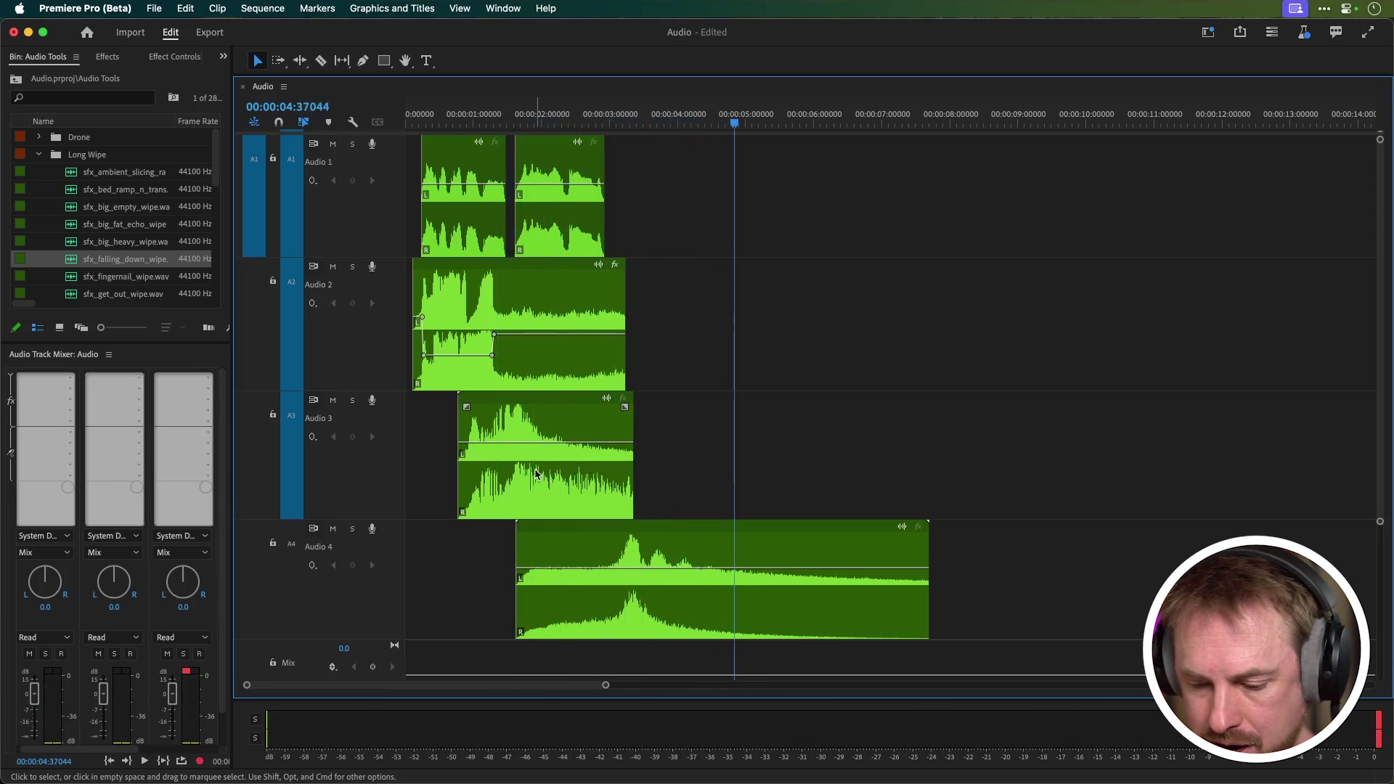
key(p)
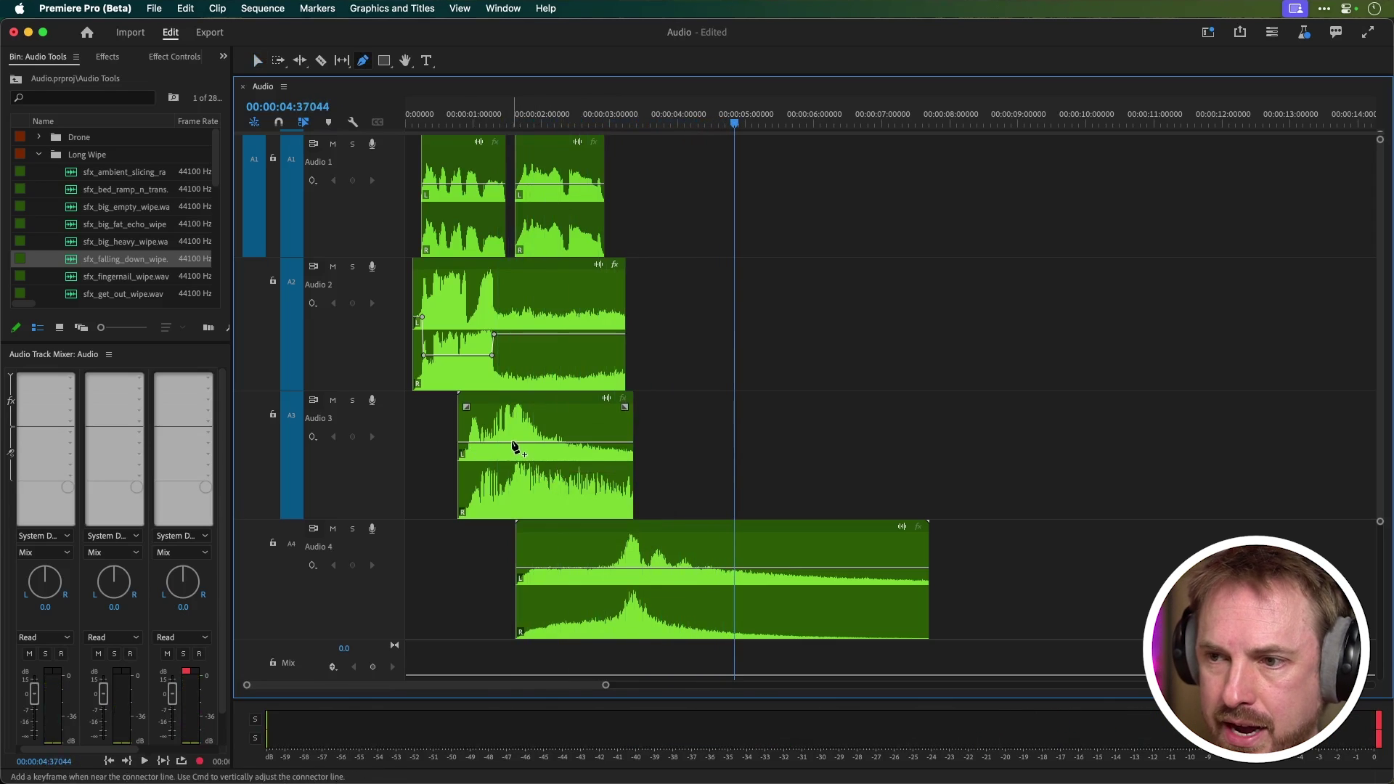
click(510, 443)
mouse_move(506, 443)
mouse_down()
mouse_move(508, 459)
mouse_move(525, 452)
mouse_up()
click(518, 442)
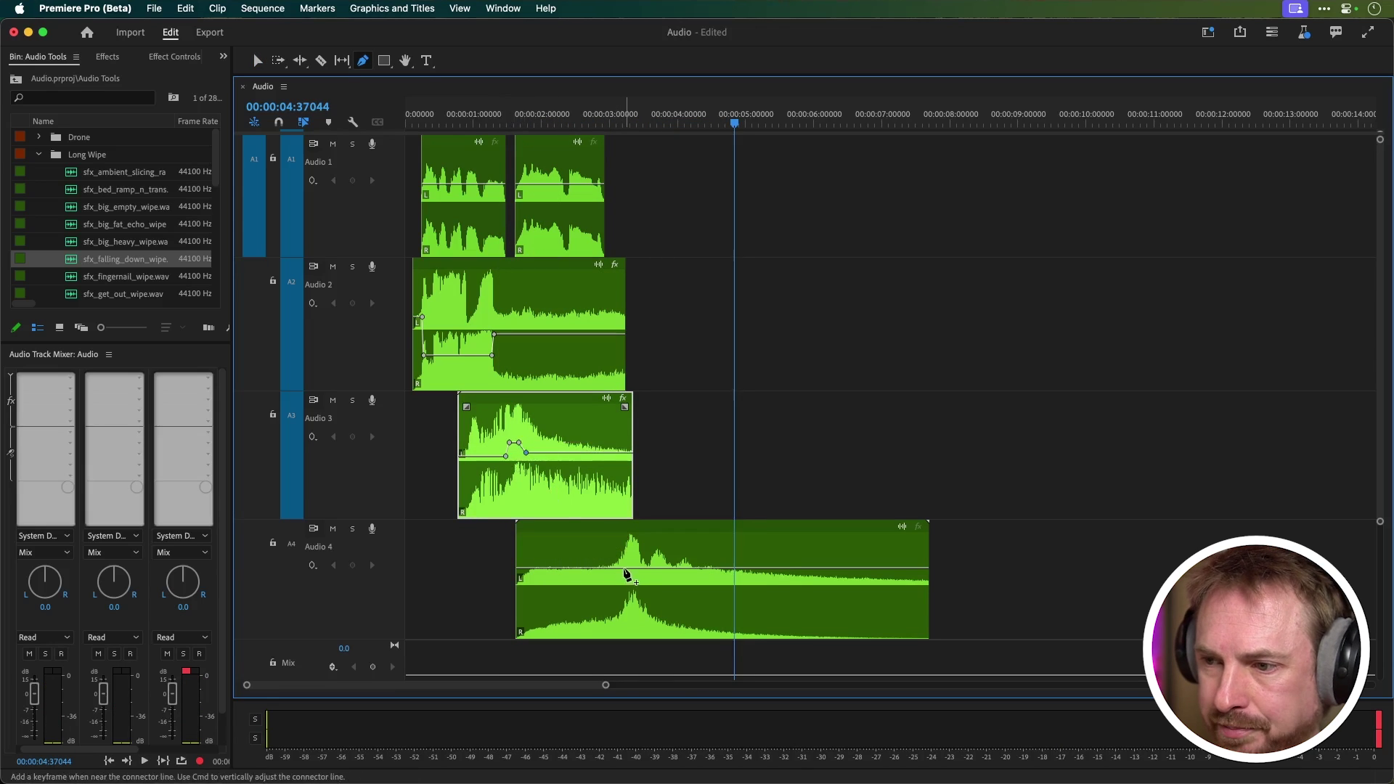
Add a volume dip on the Audio 4 wipe and trim its end to around 5 seconds
click(624, 568)
drag(614, 568, 645, 576)
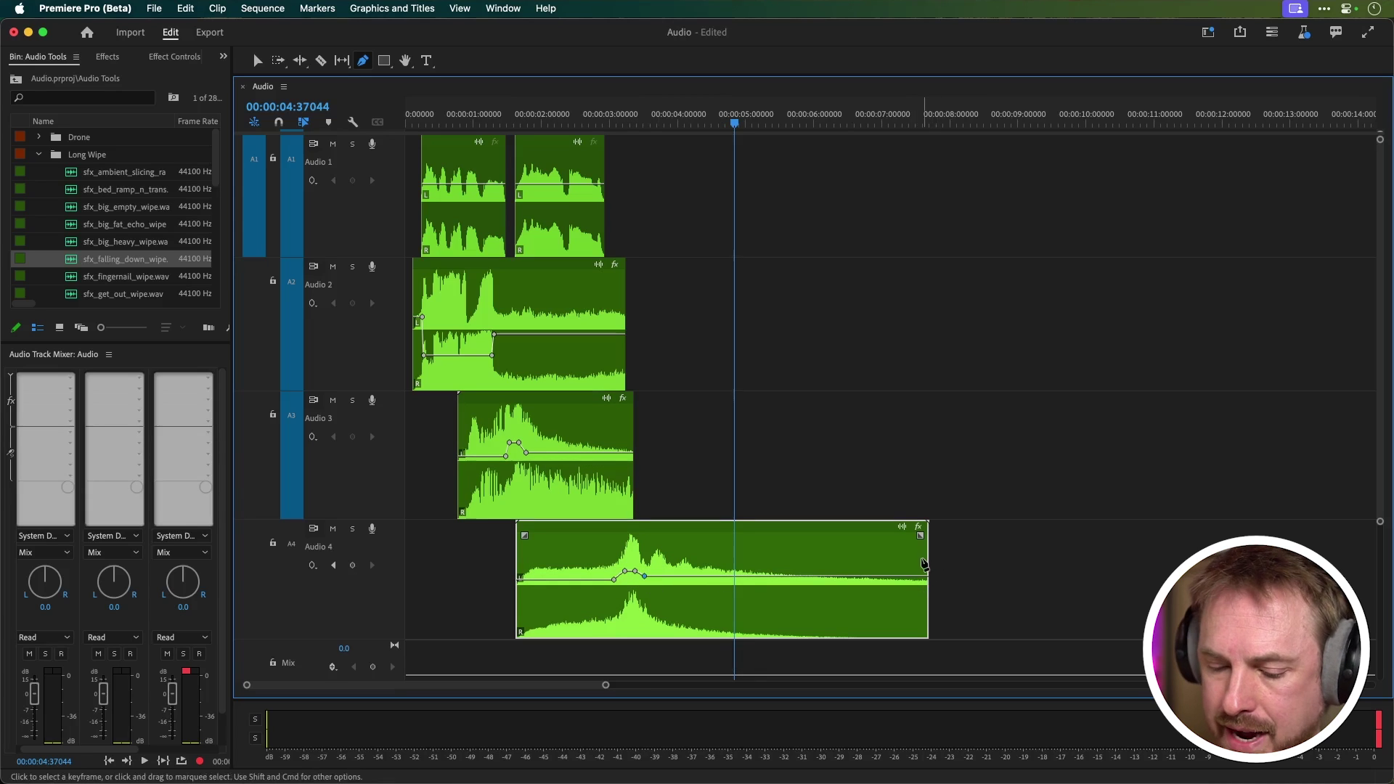
key(v)
drag(924, 563, 669, 554)
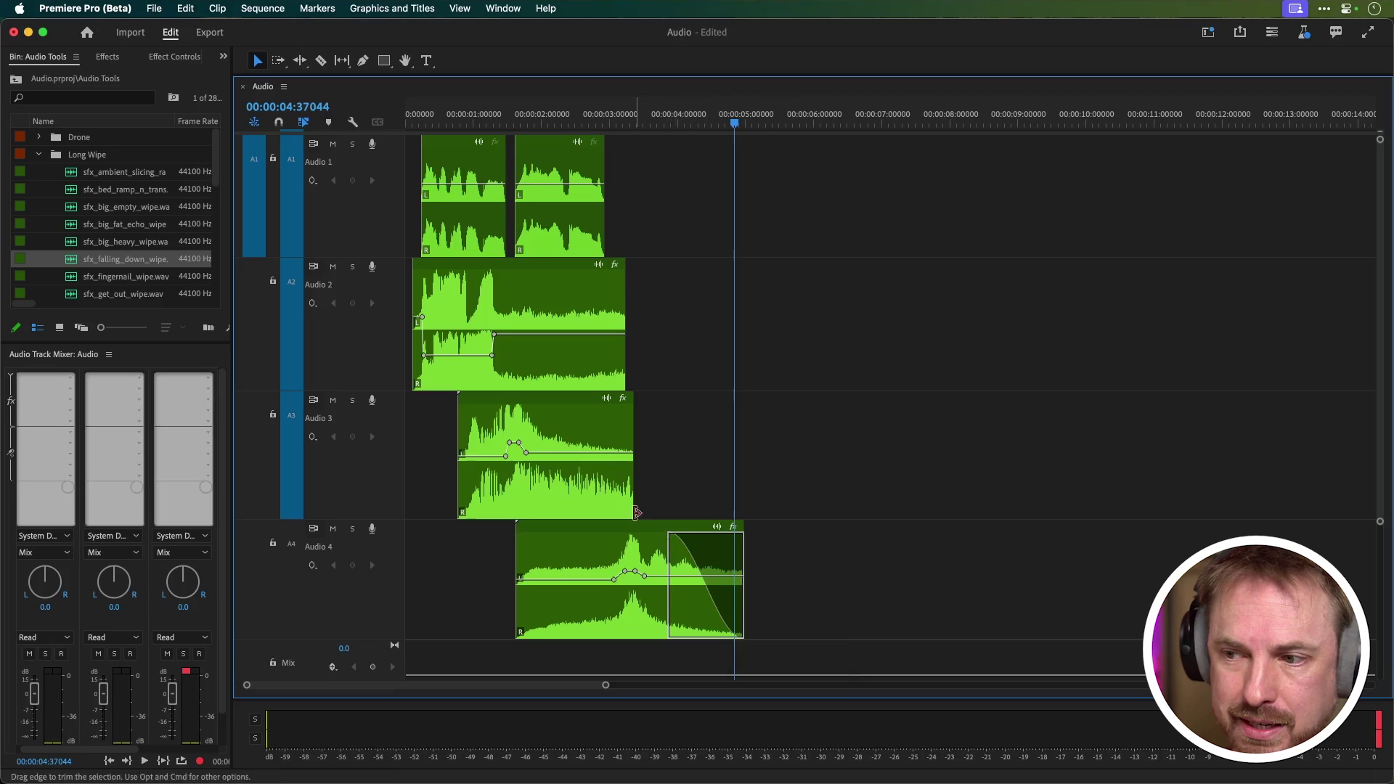
Play back the edited section from about 3.7 seconds
click(630, 117)
key(space)
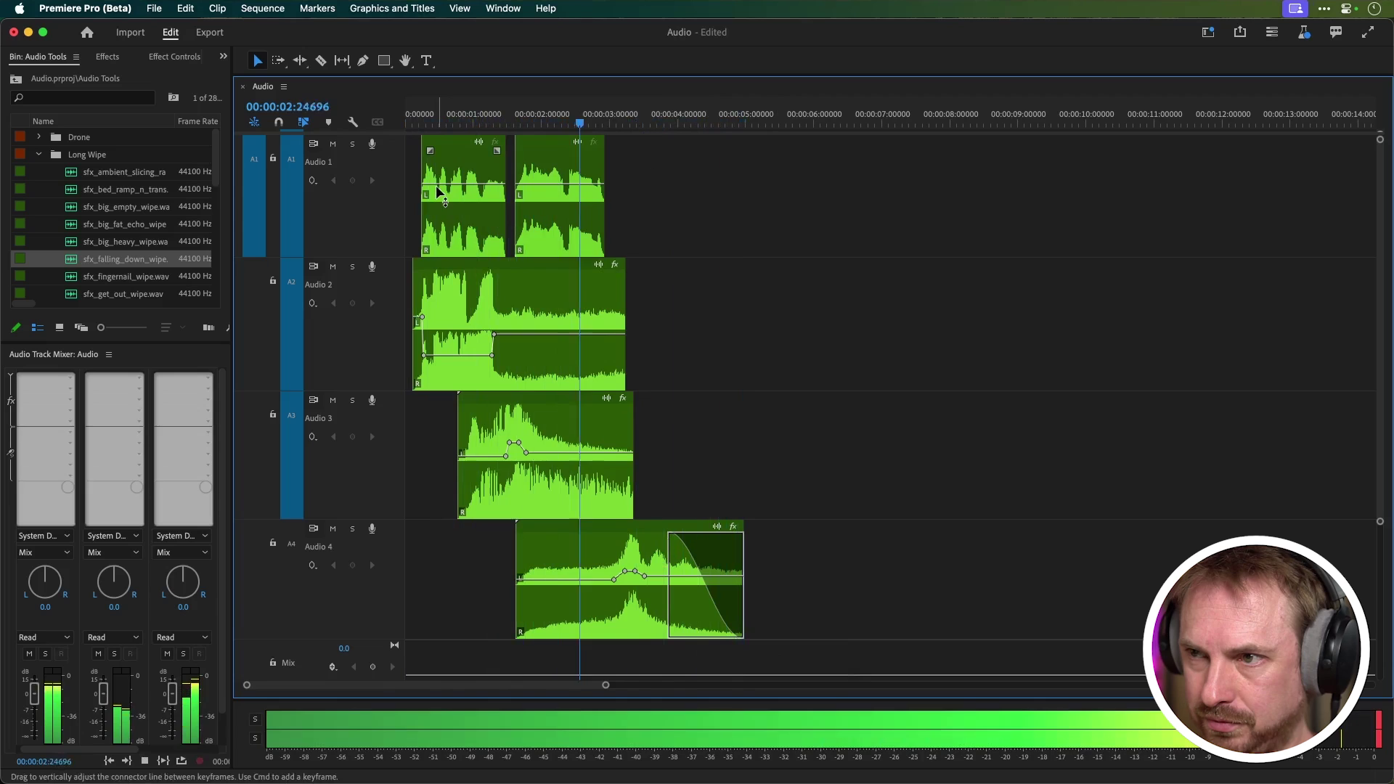
key(space)
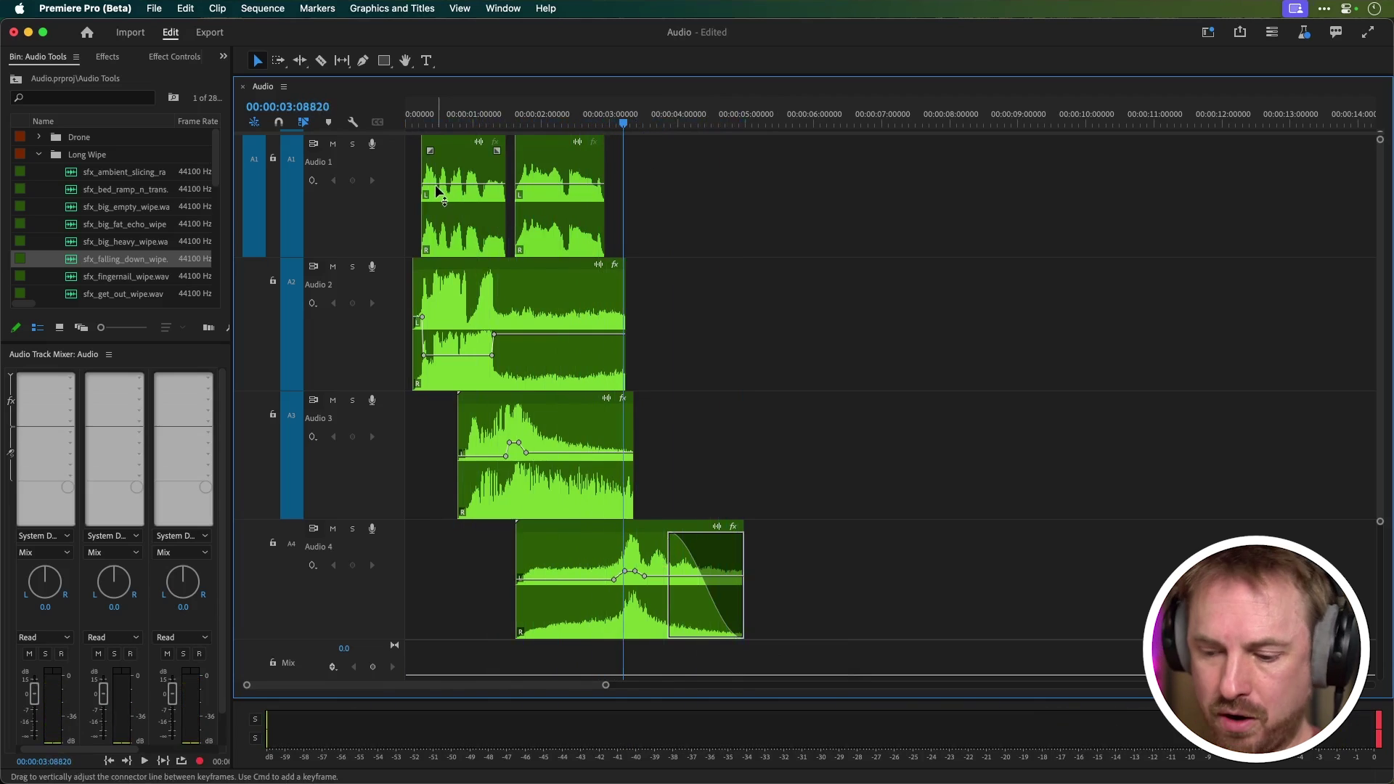
Add a fade-in and fade-out to the first voiceover clip and a fade-out to the second, then play back
click(408, 123)
key(equal)
key(equal)
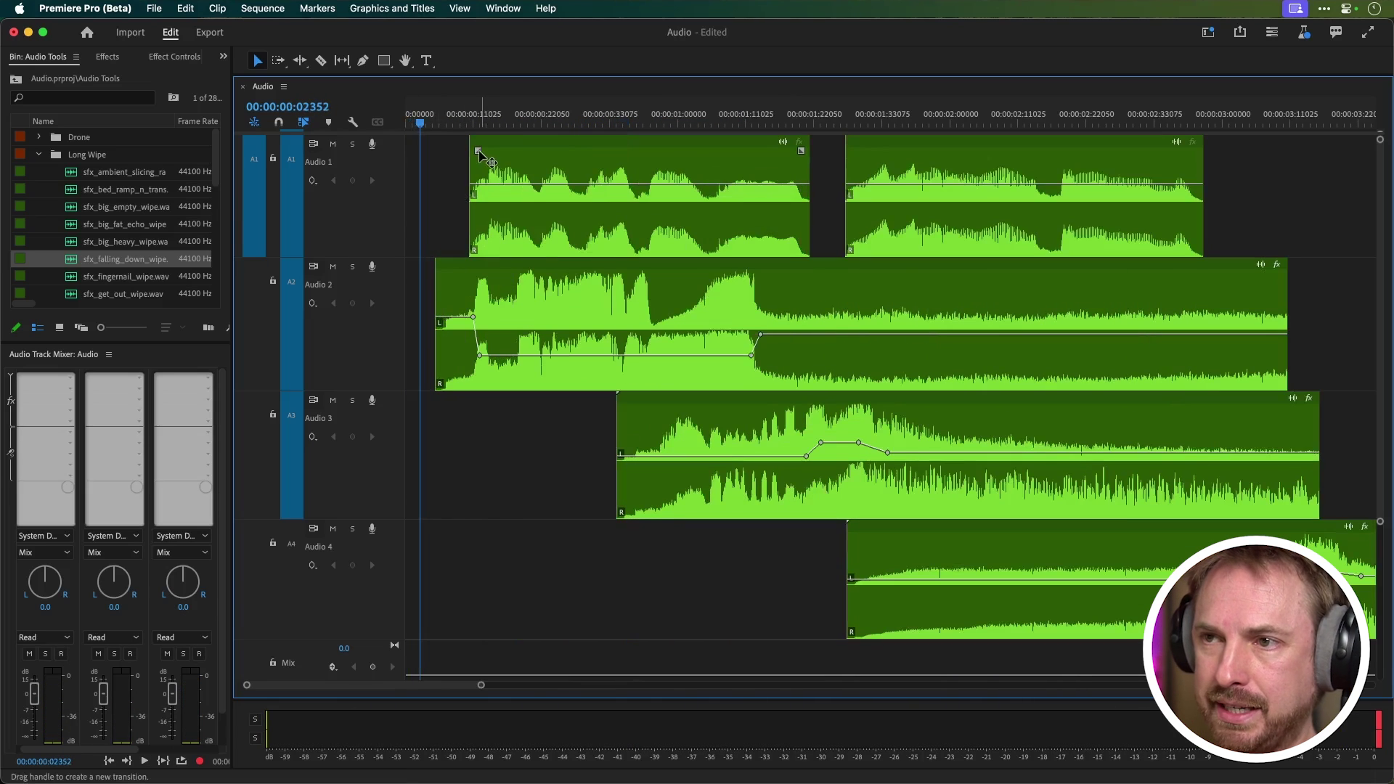
drag(479, 153, 483, 151)
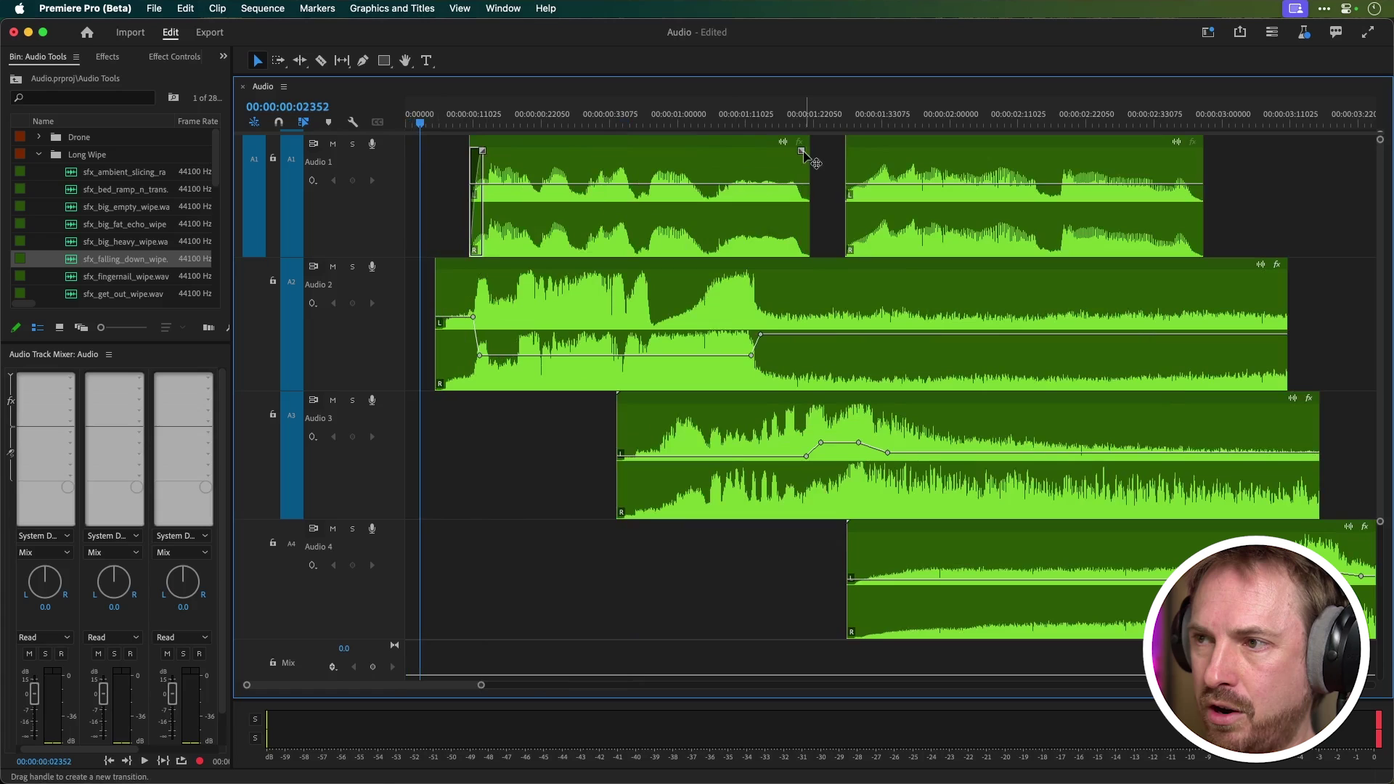
drag(802, 152, 869, 154)
drag(1195, 151, 1183, 154)
key(space)
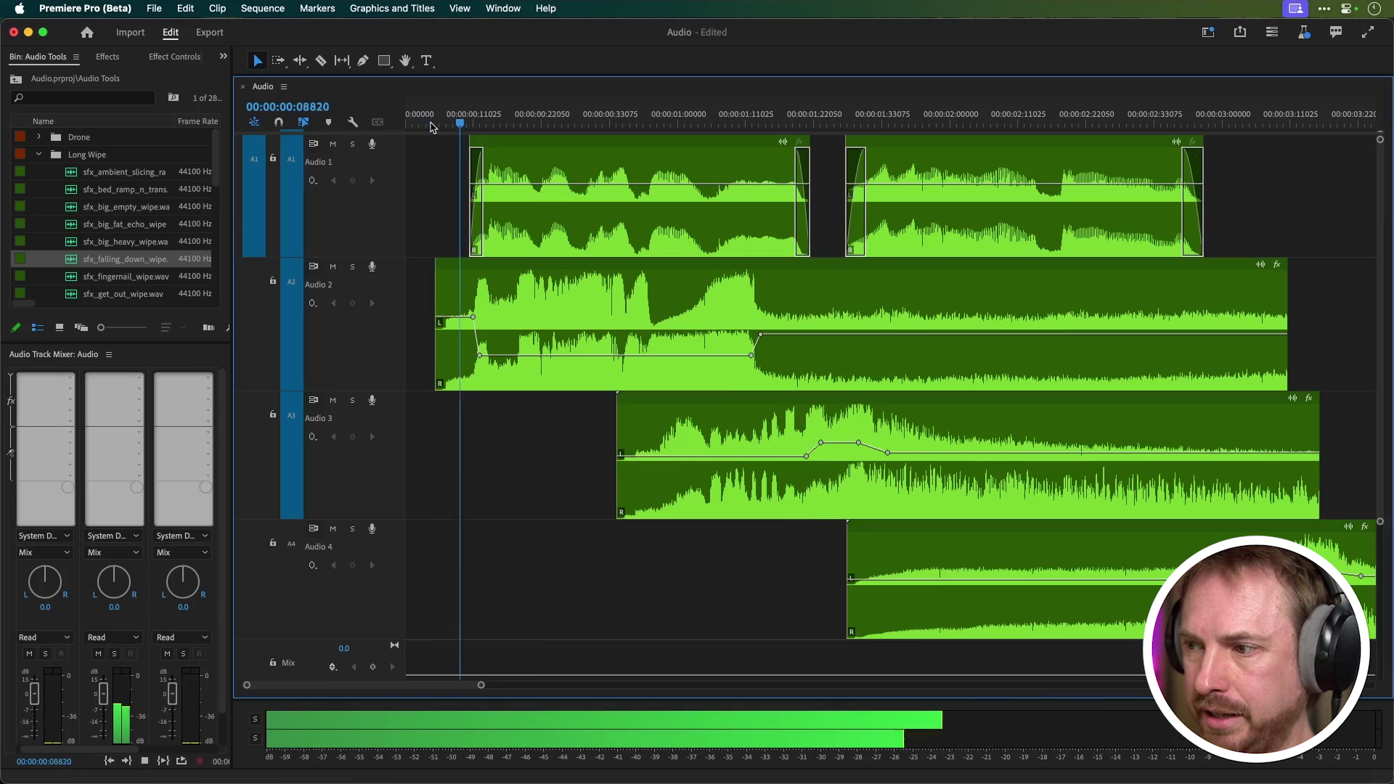
key(minus)
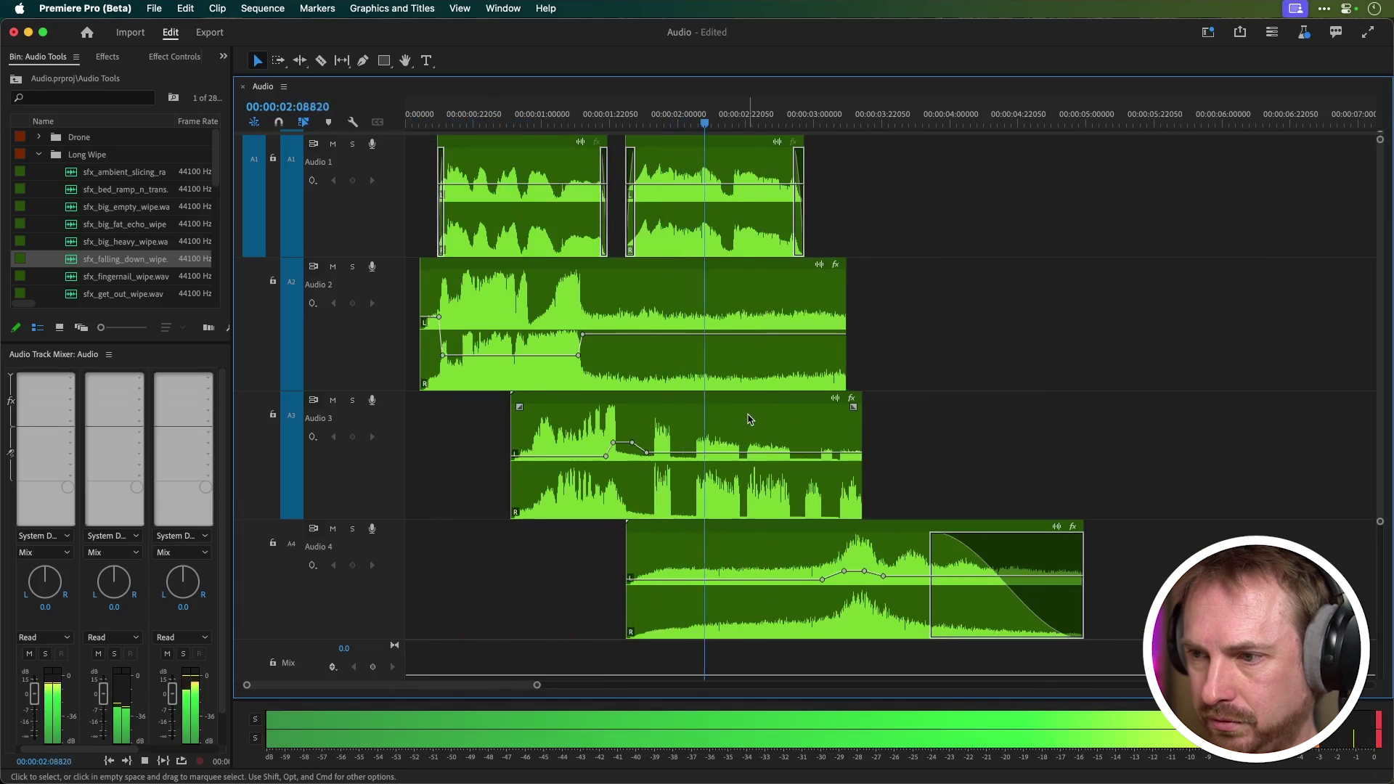
Lower the Audio 3 mixer fader slightly in two passes, auditioning the mix after each
key(space)
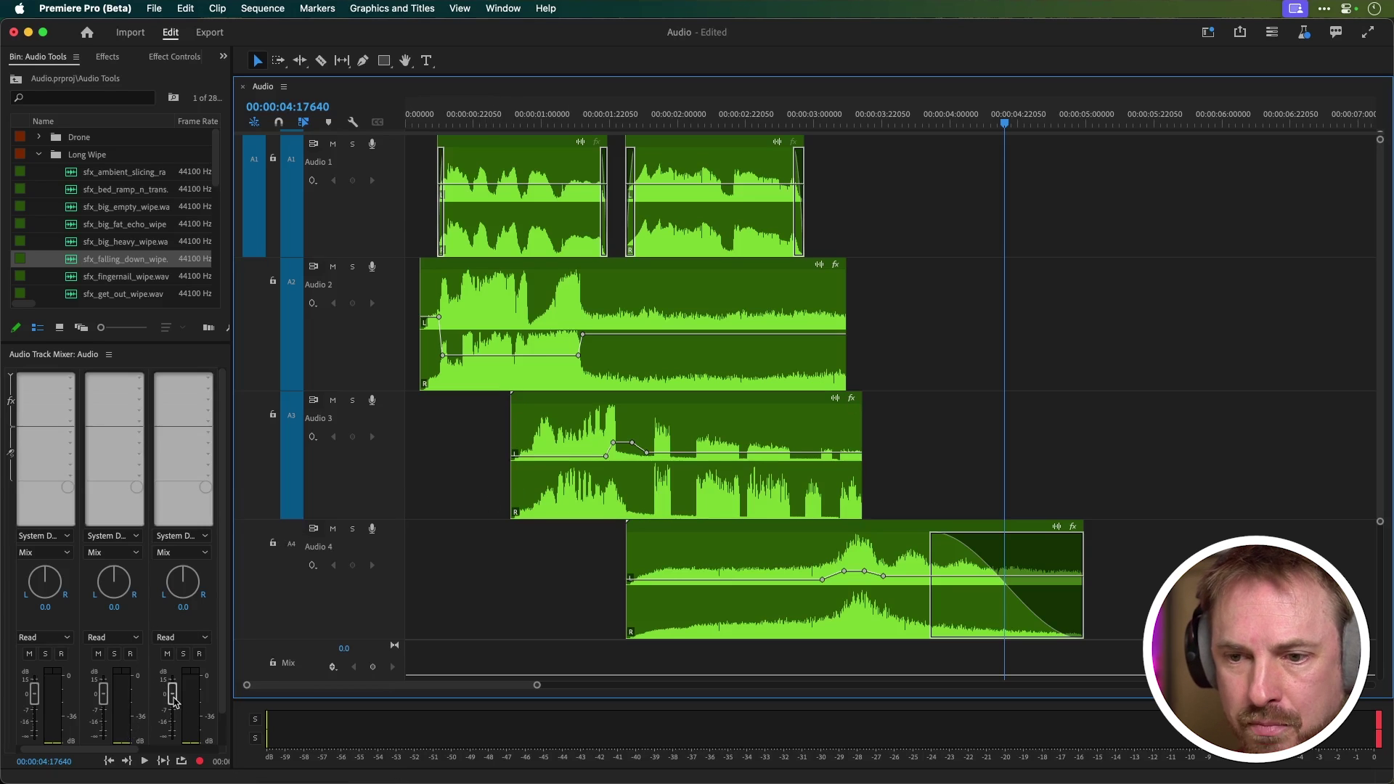
drag(175, 701, 174, 703)
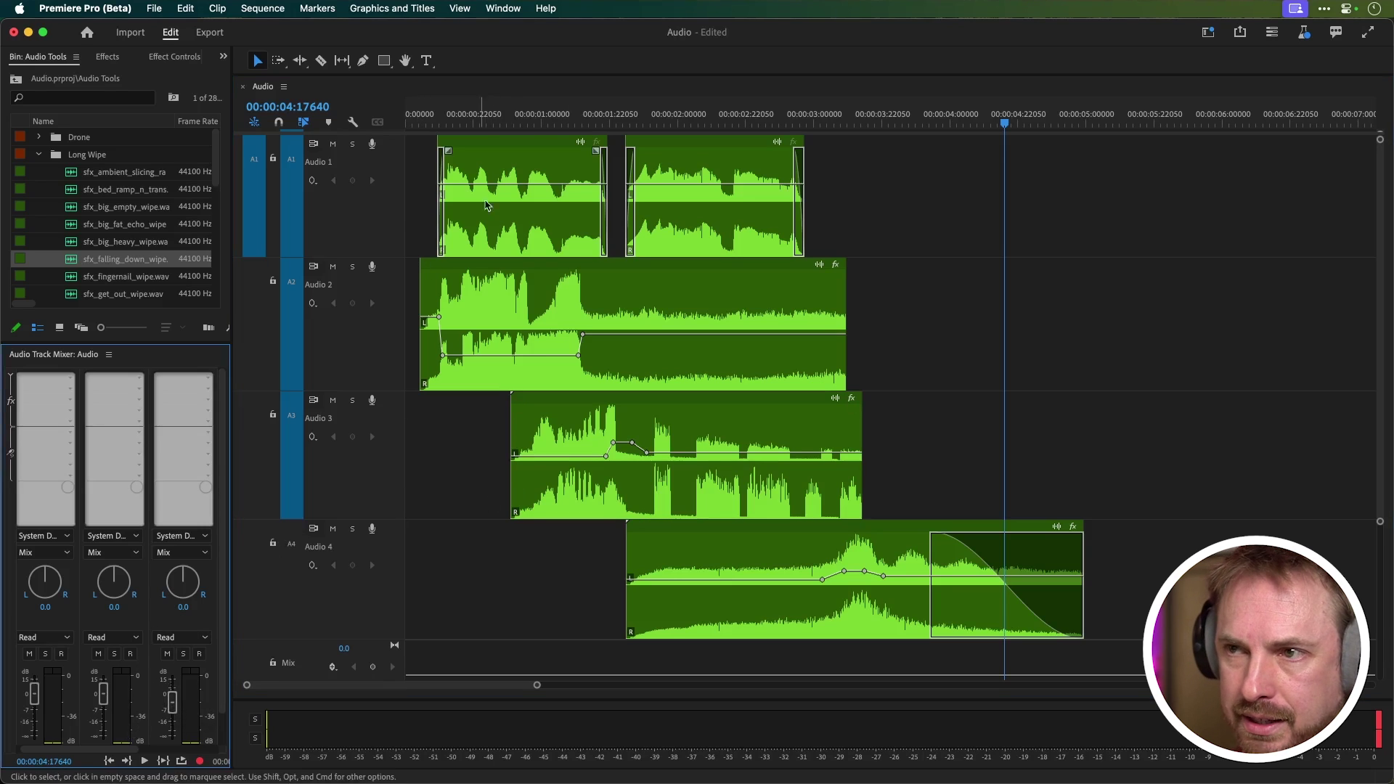
click(534, 122)
key(space)
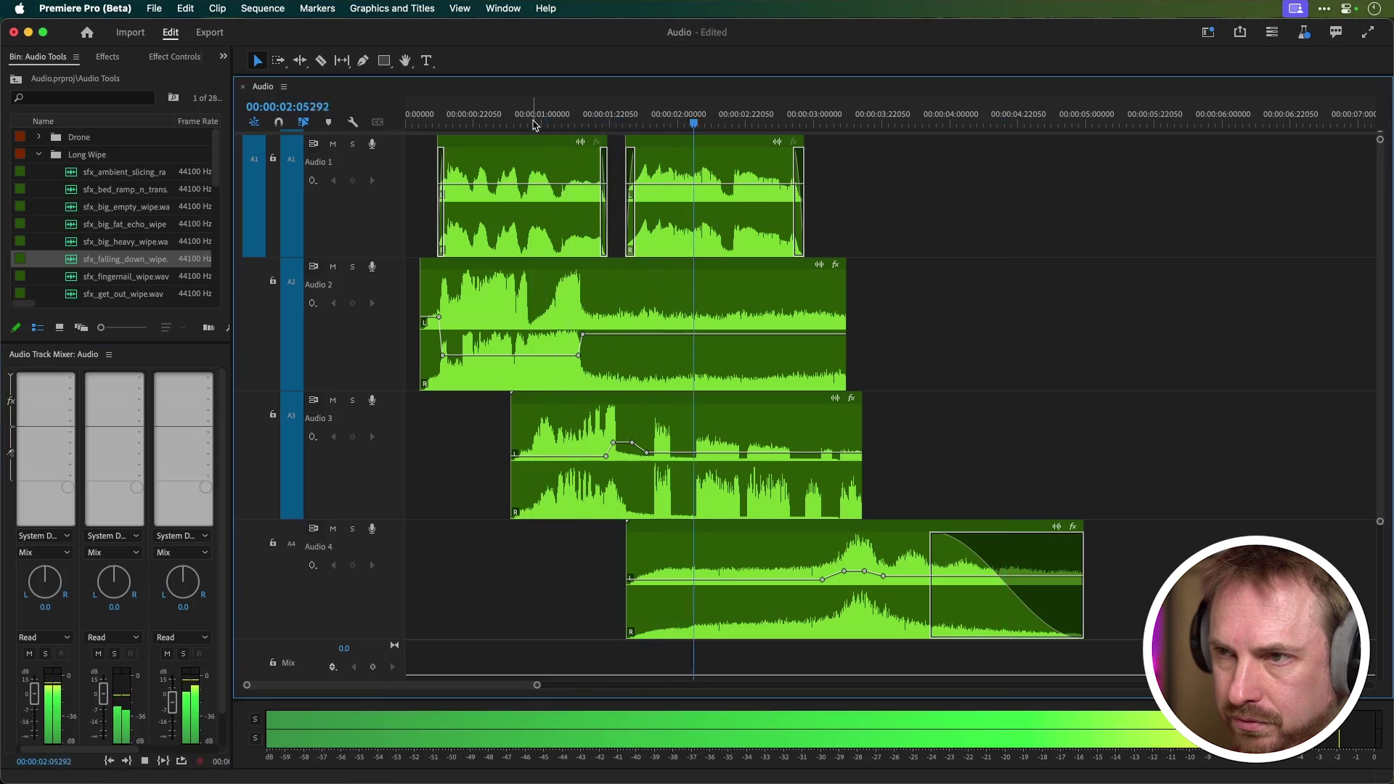
key(space)
key(space)
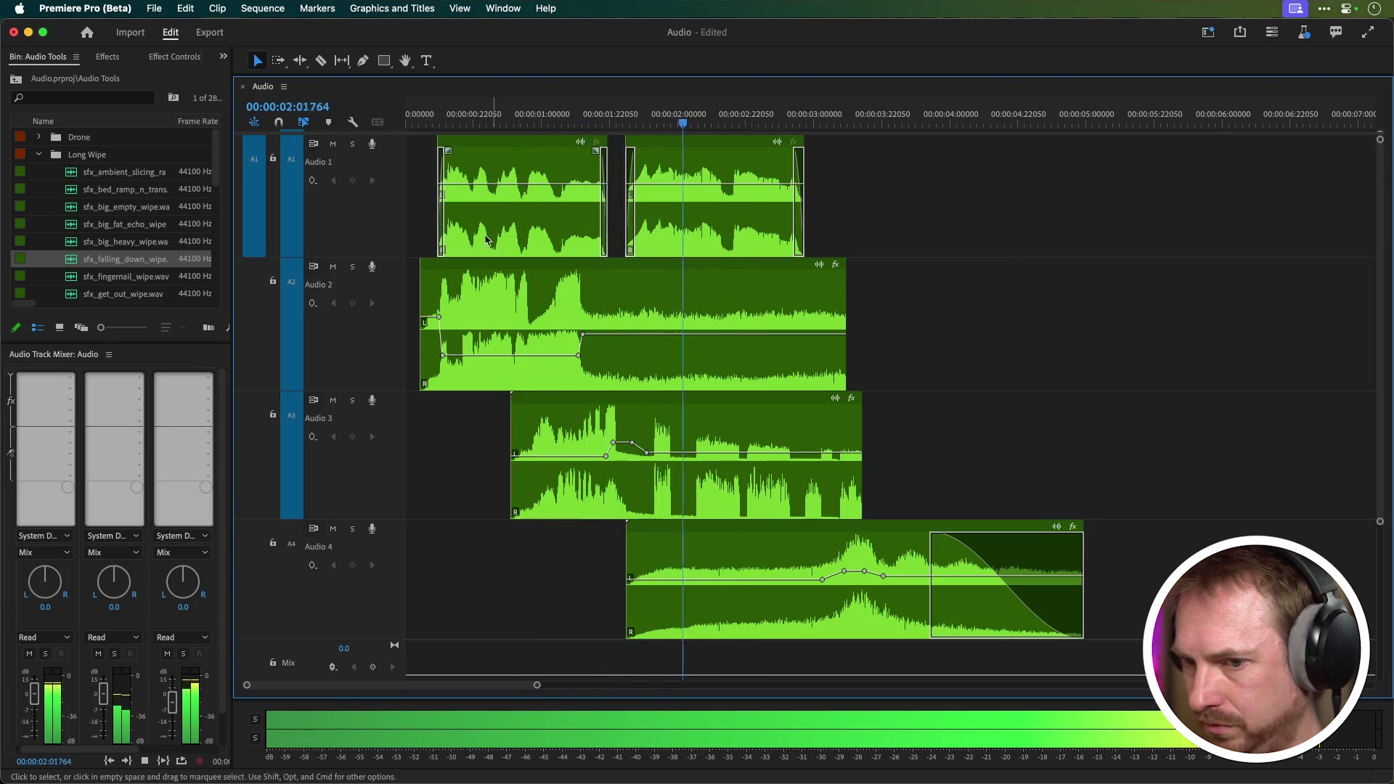
key(space)
drag(176, 706, 175, 713)
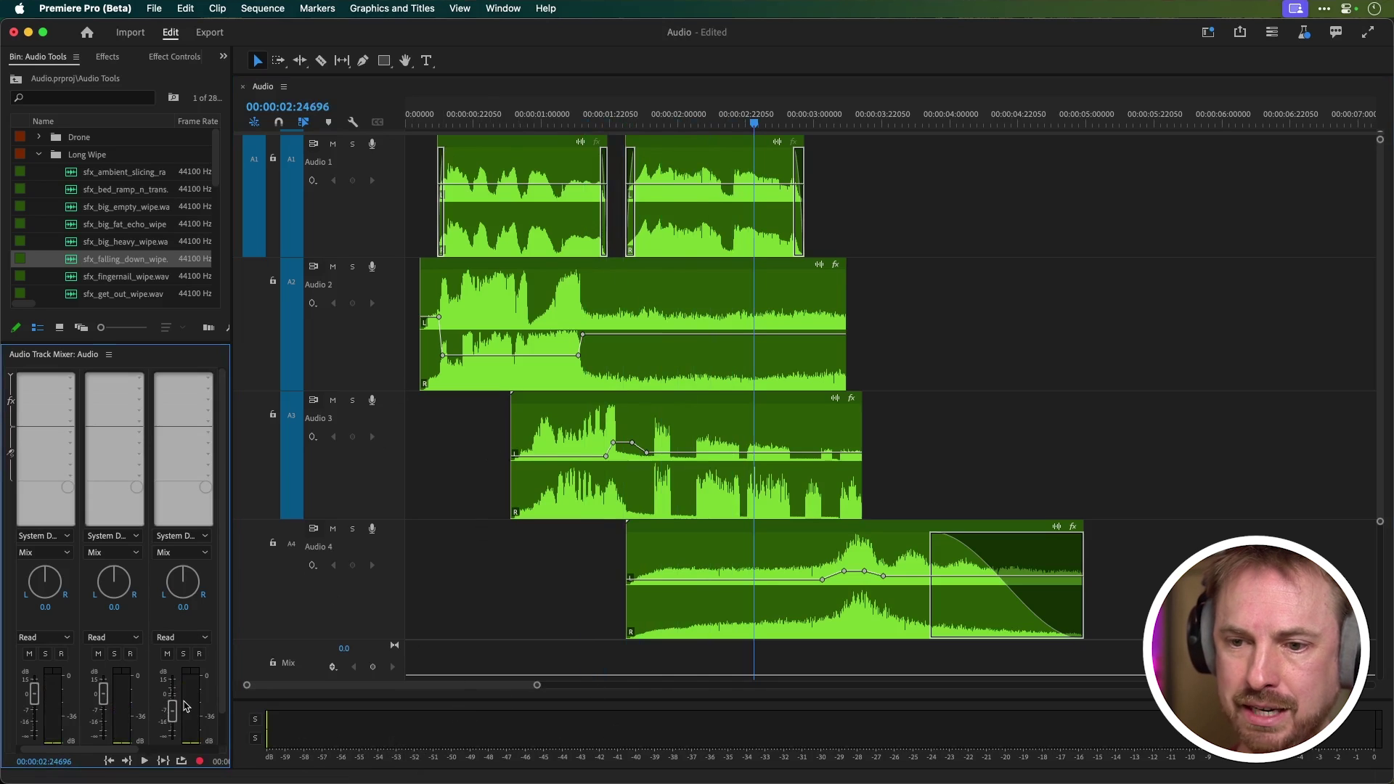
click(559, 120)
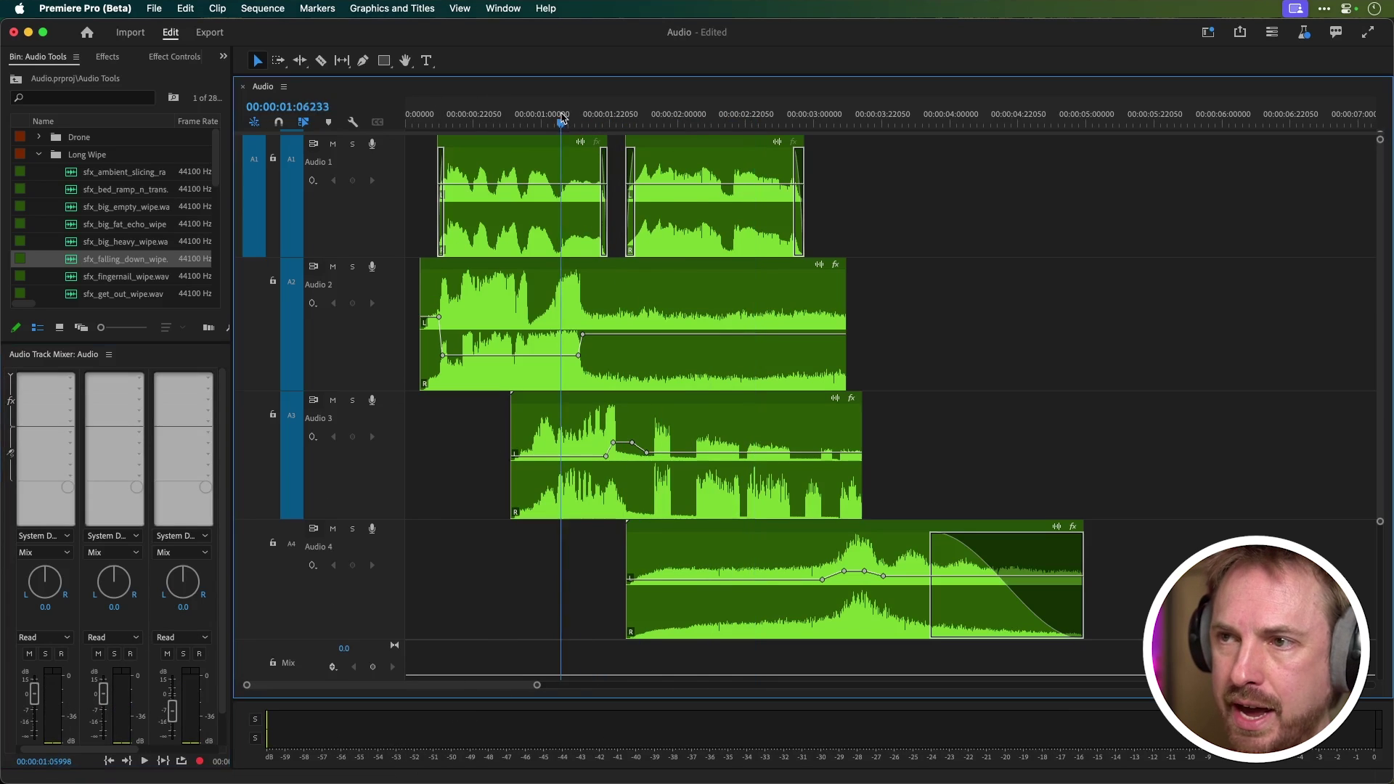
key(space)
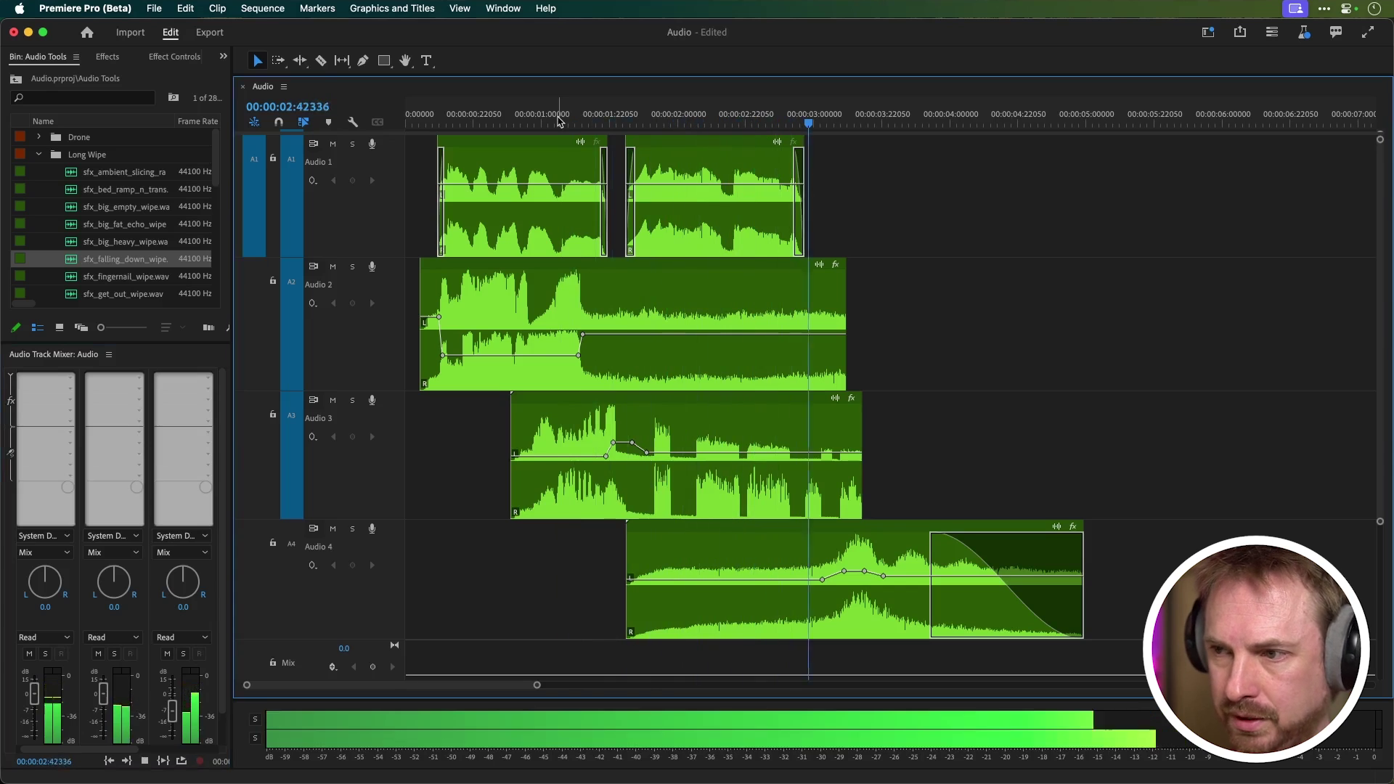
key(space)
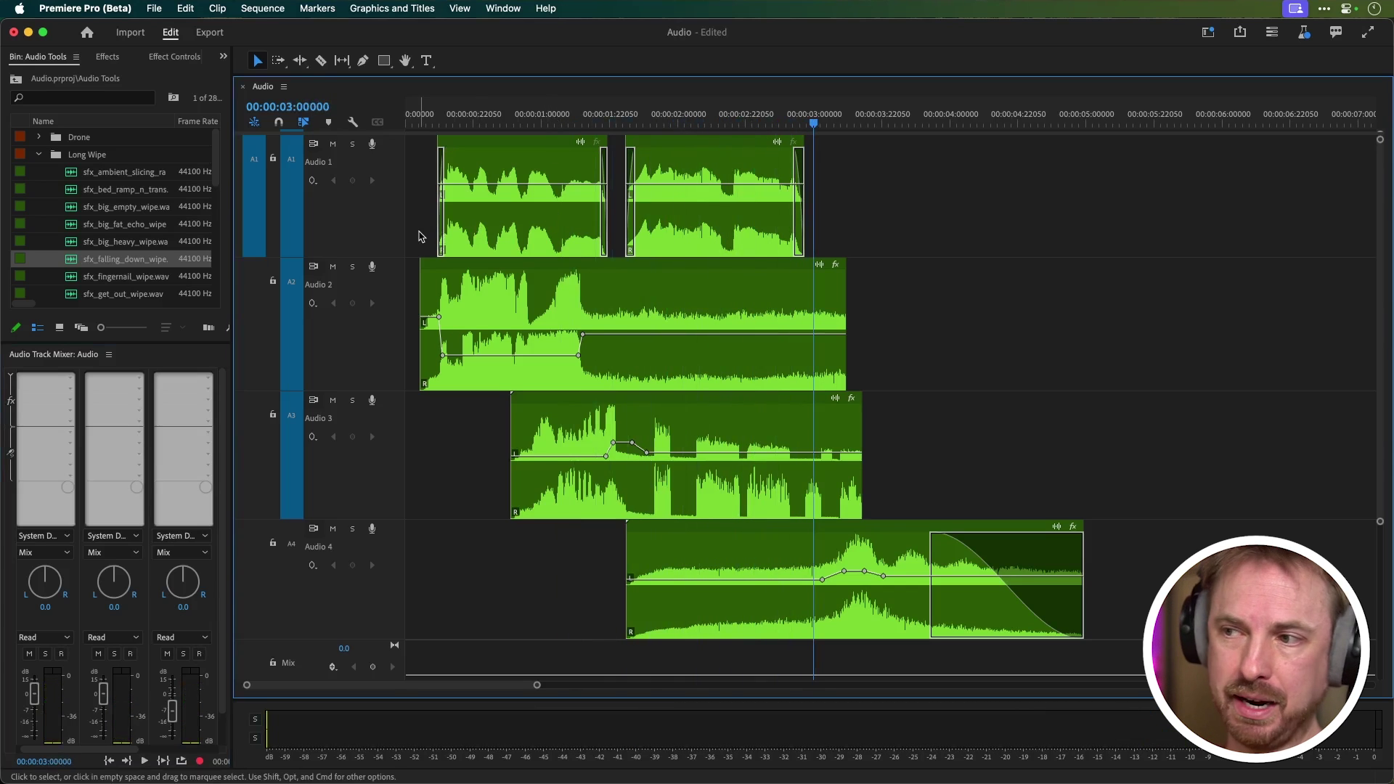
Solo the Audio 1 voiceover track and play it from near the start
click(418, 123)
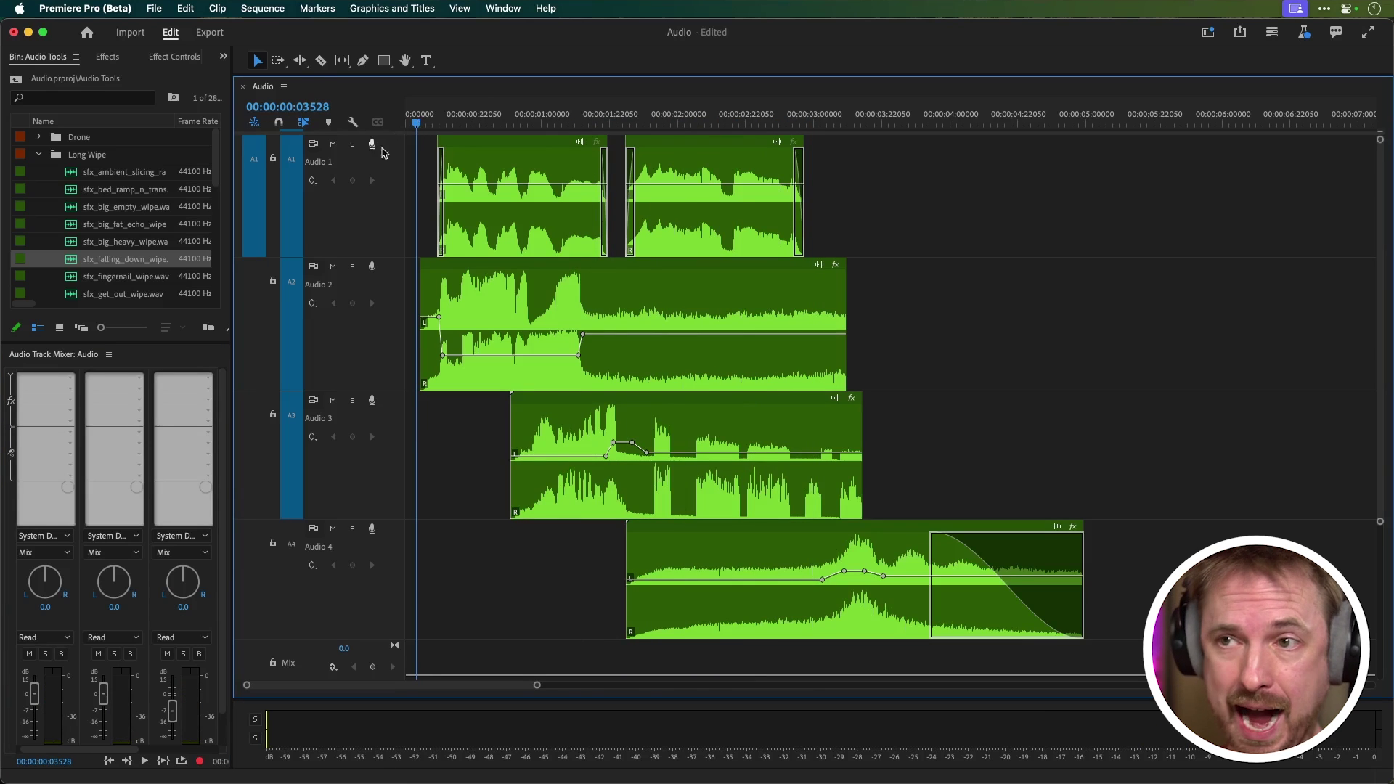
click(353, 145)
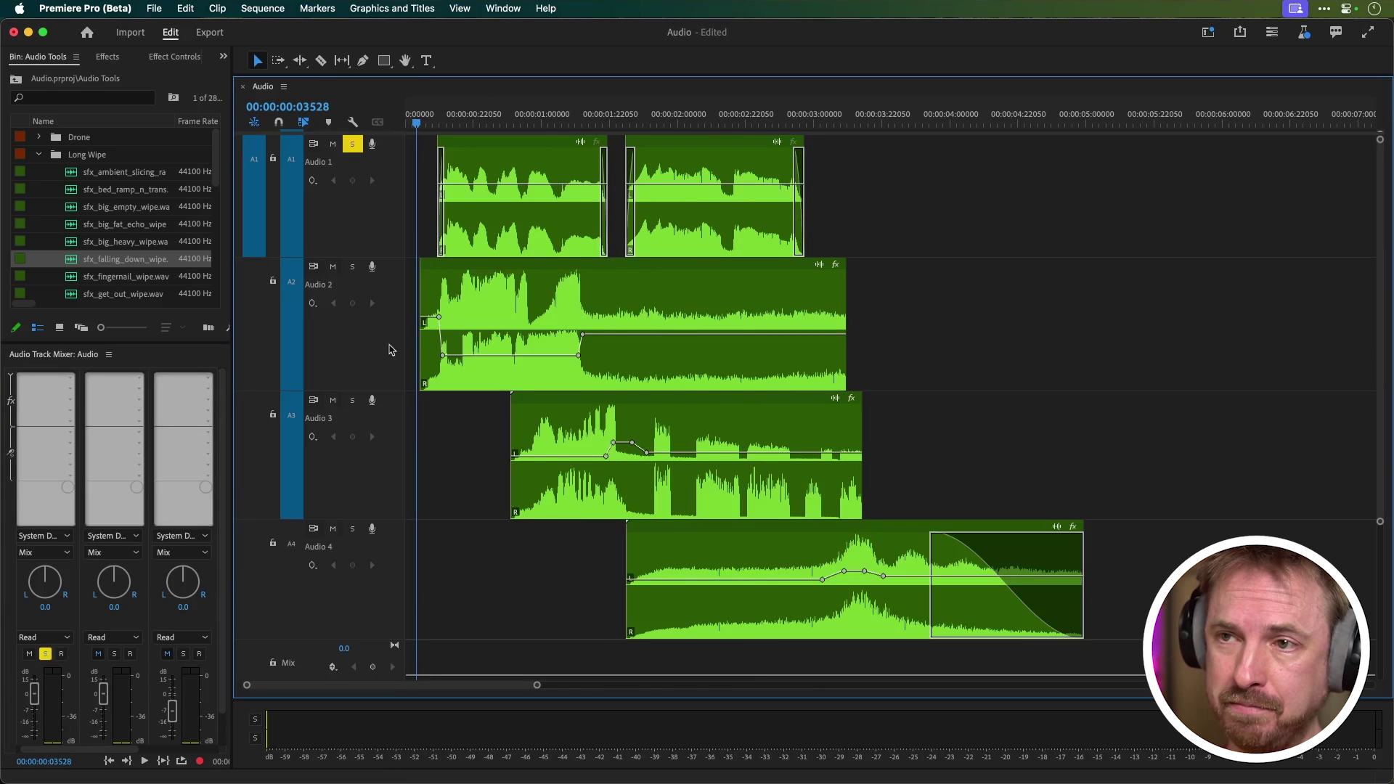
key(space)
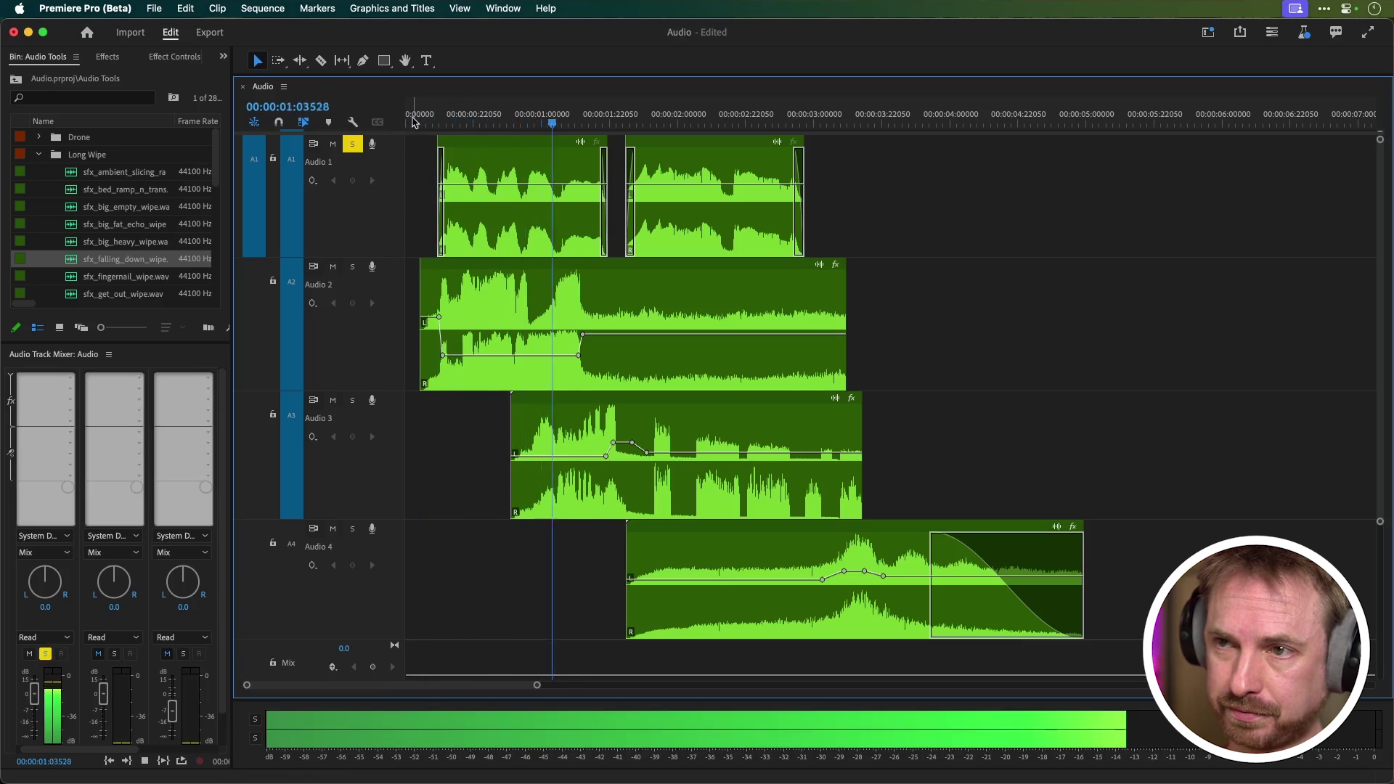
click(414, 122)
Turn off the Audio 1 solo and rename the track to VO
click(359, 145)
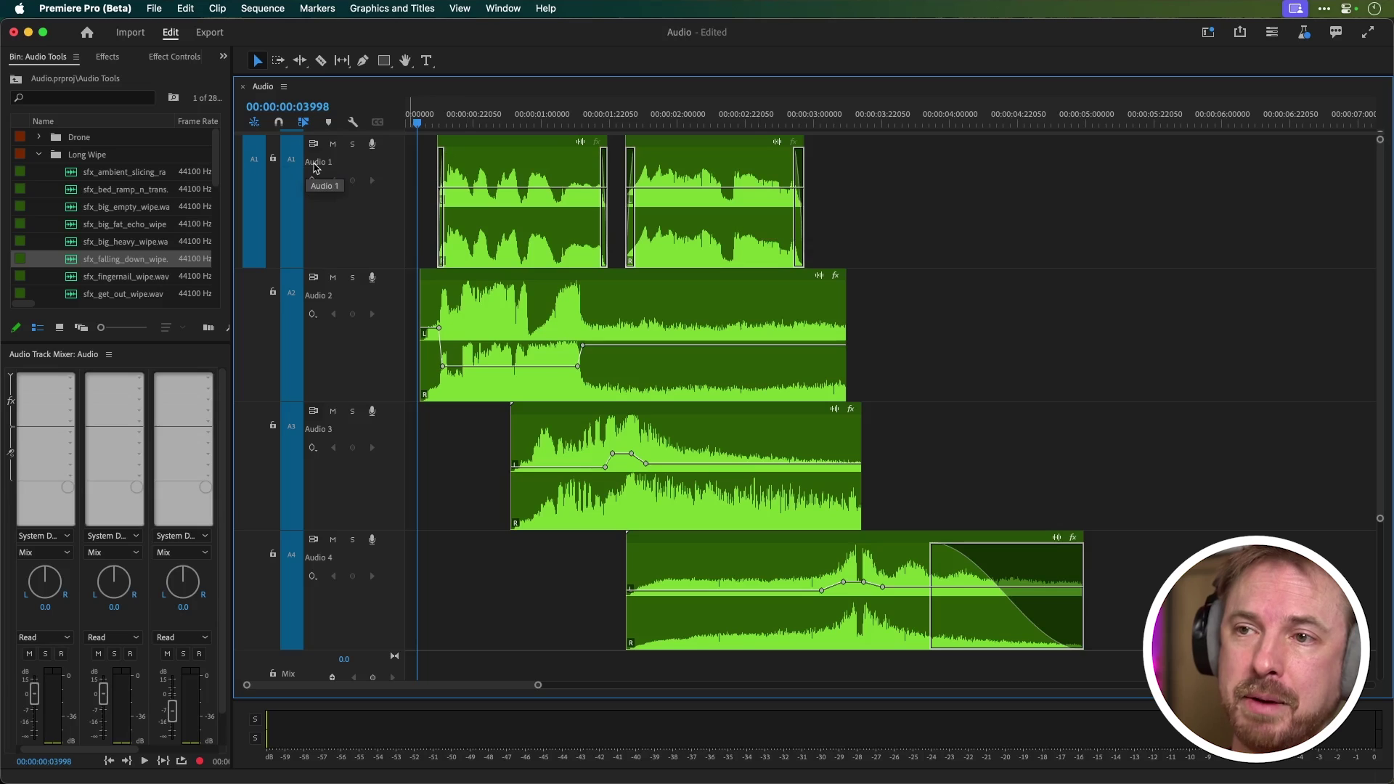
right_click(316, 168)
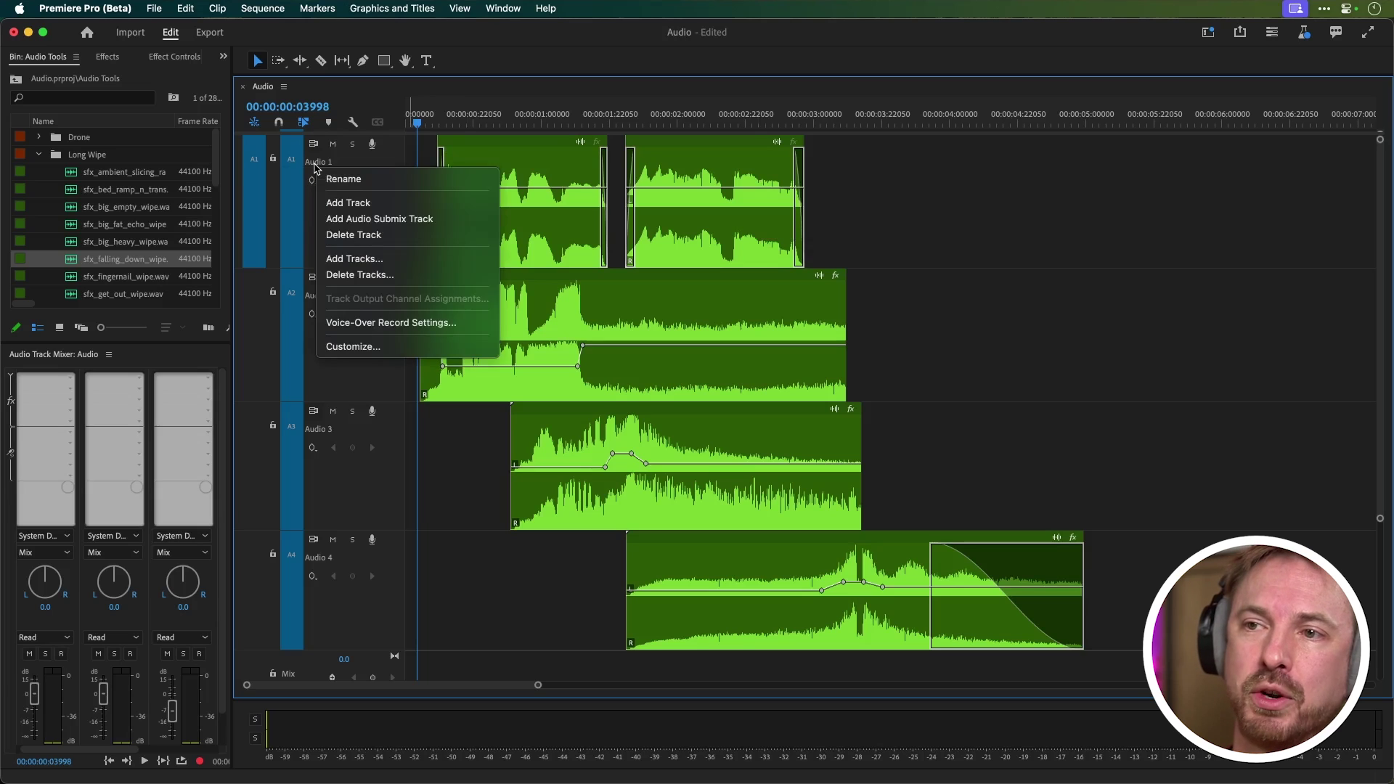
click(341, 181)
text(V)
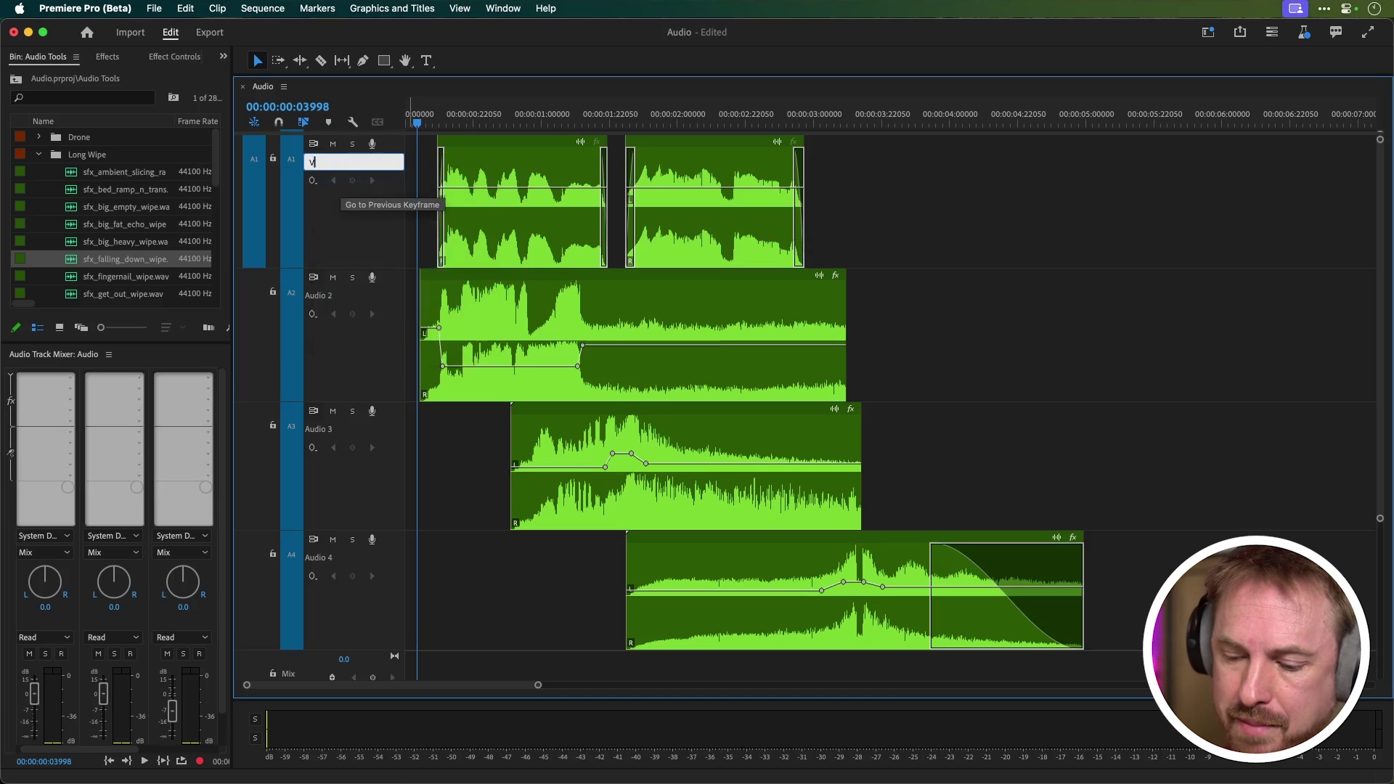
text(O)
key(Return)
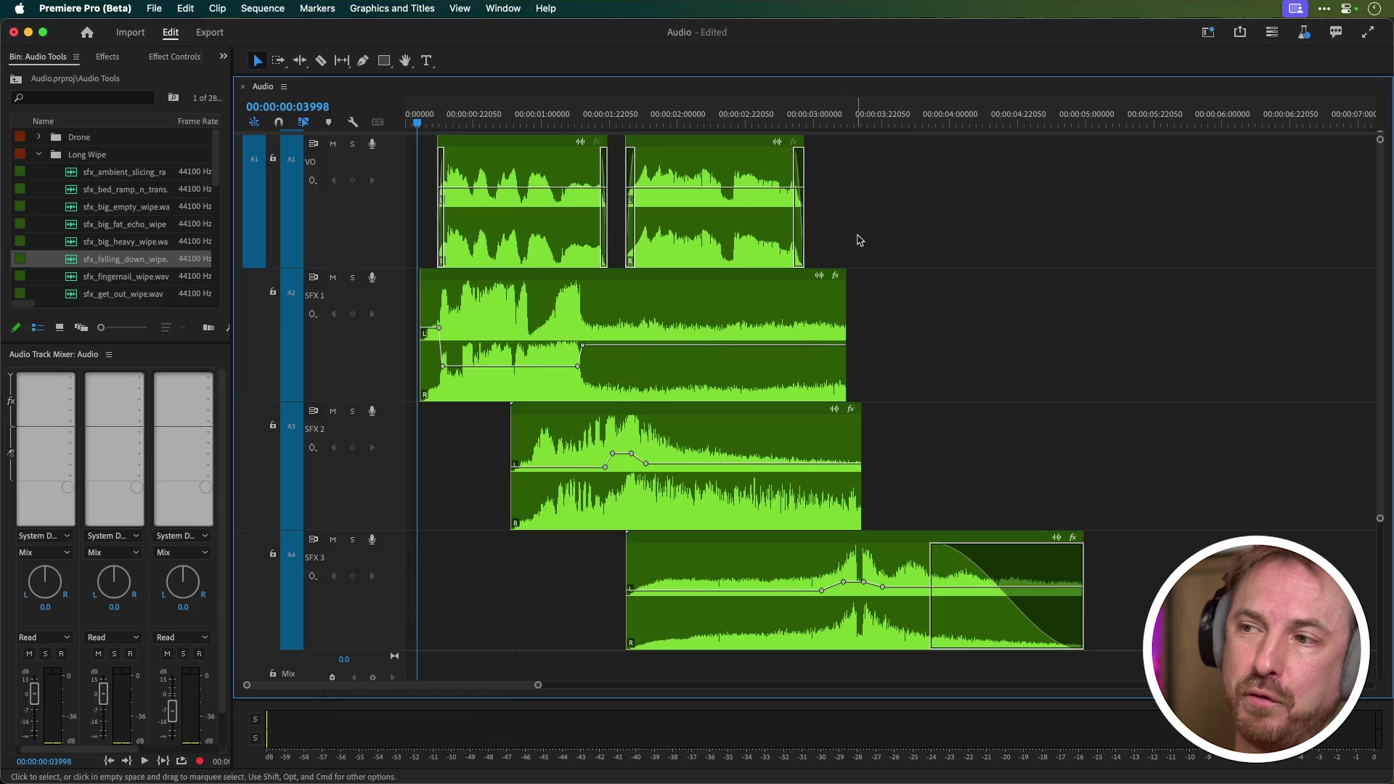
Select the three sound-effect clips and give them the Rose label colour
drag(1140, 336, 447, 618)
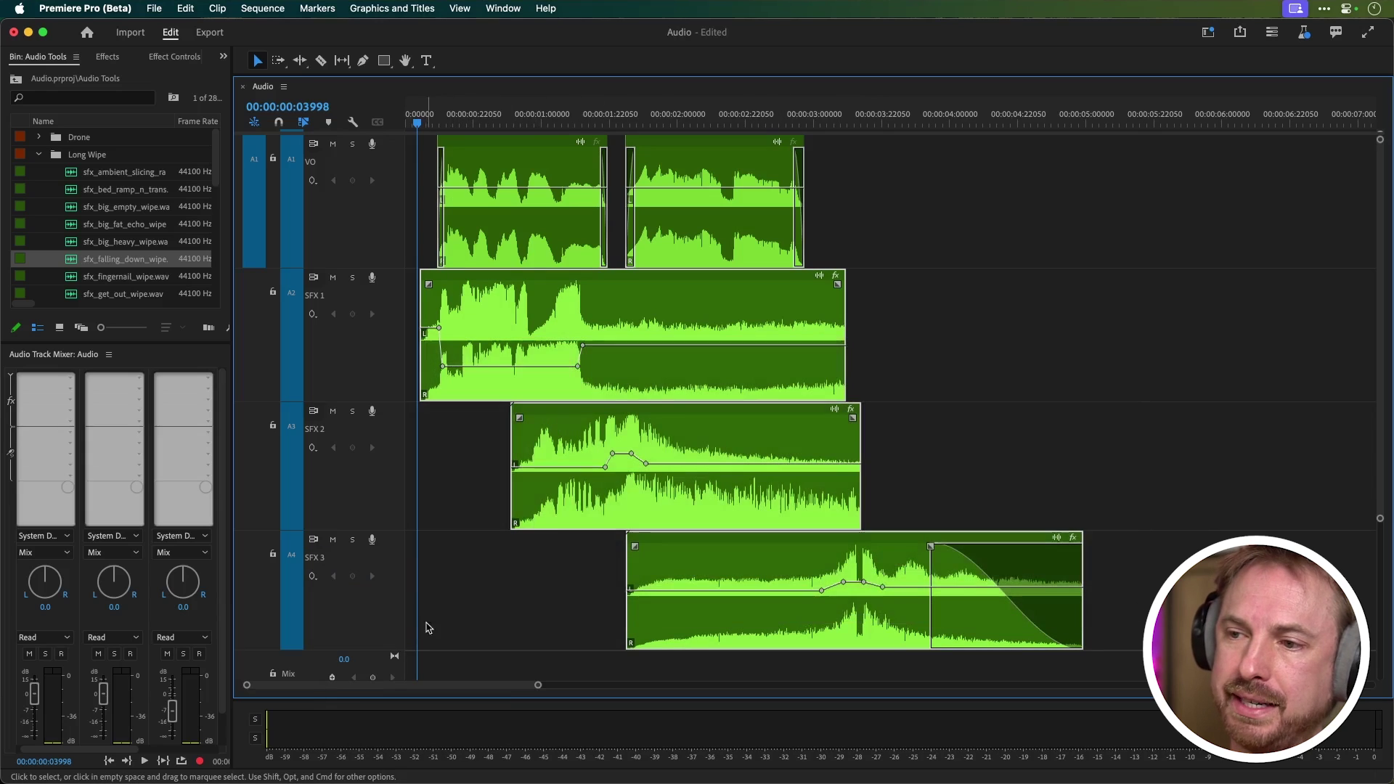
right_click(671, 382)
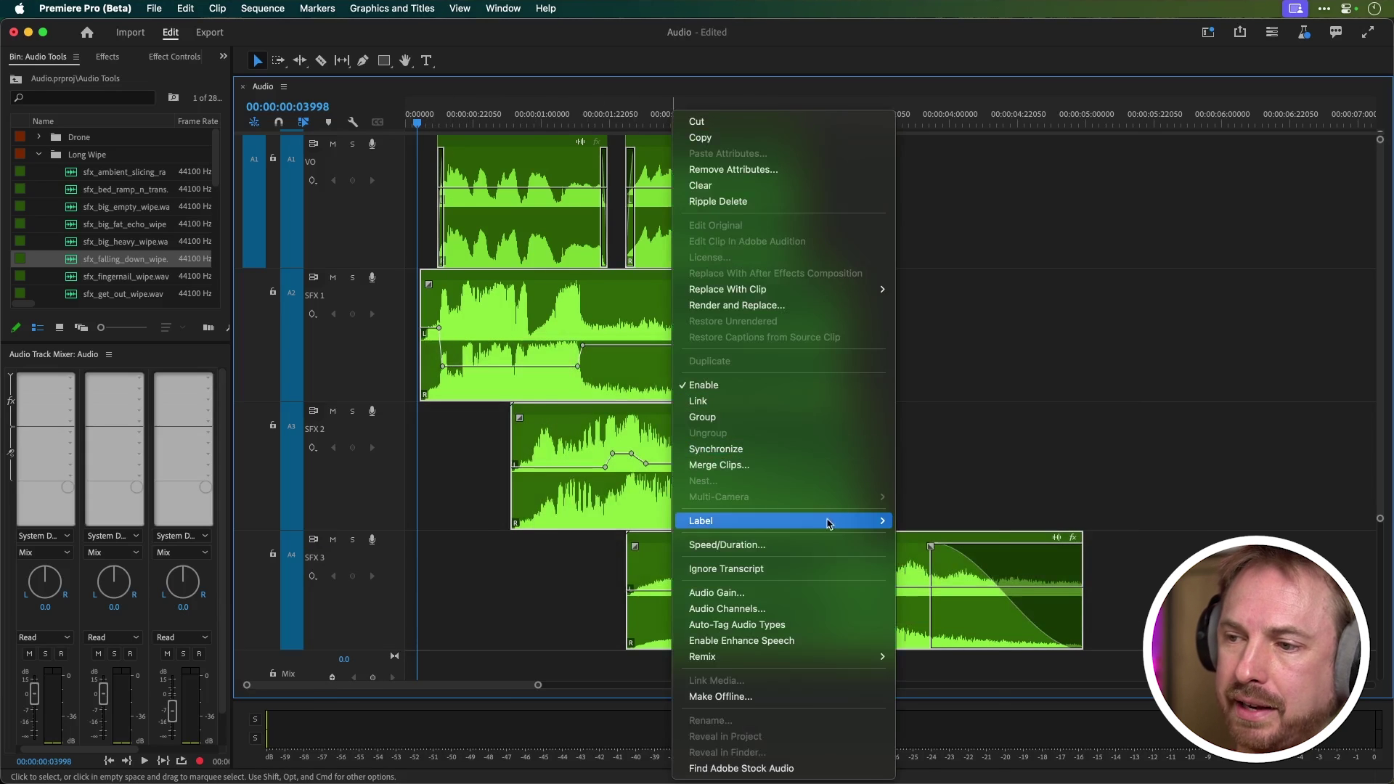
mouse_move(837, 521)
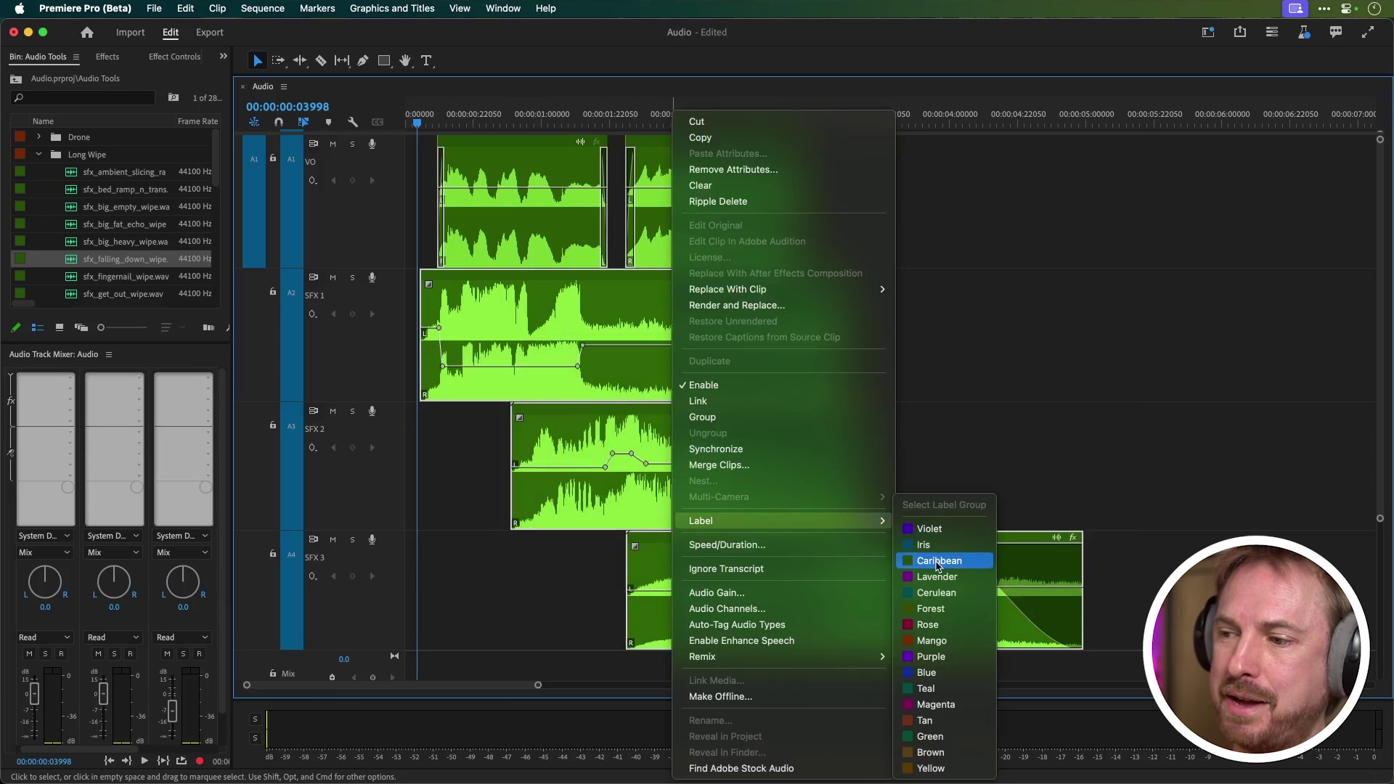
click(936, 625)
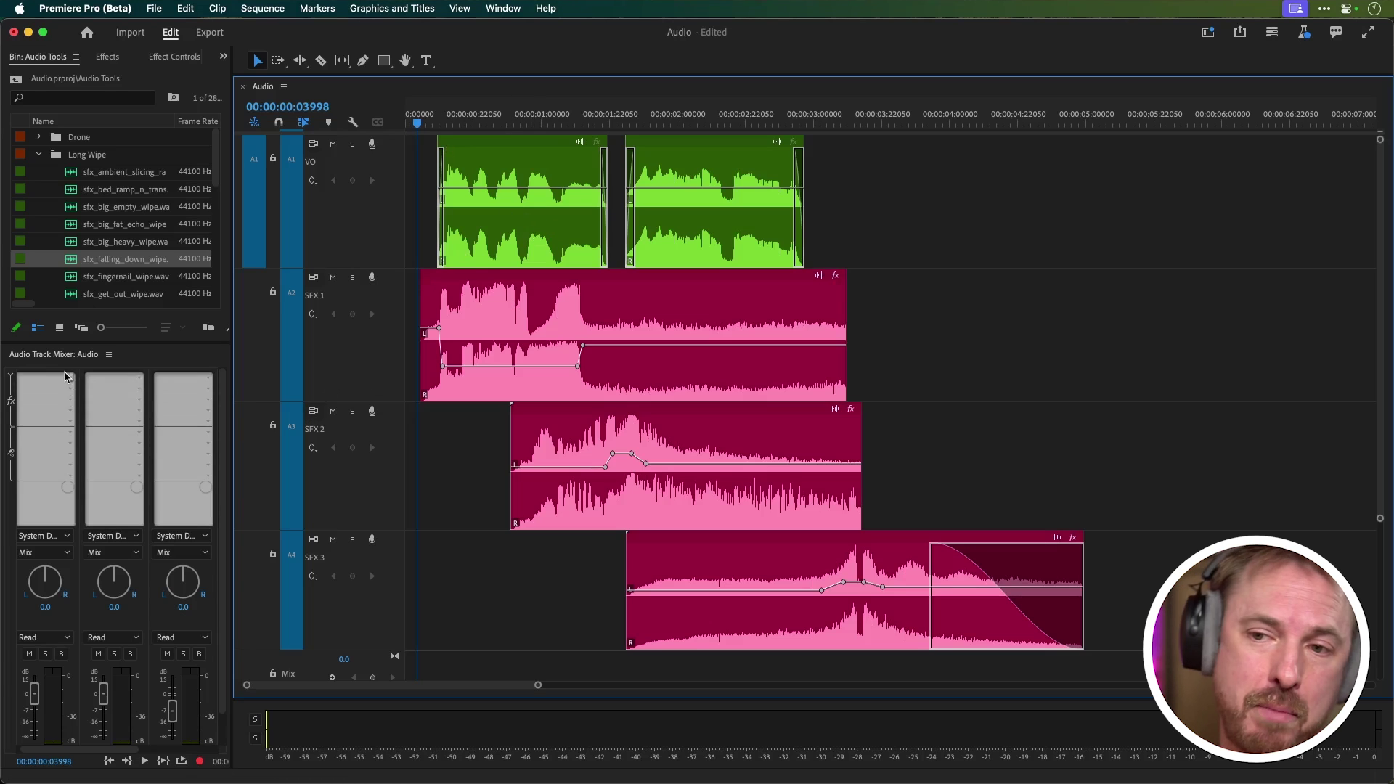
Insert Filter and EQ > Parametric Equalizer into the VO track's first mixer effect slot
click(71, 377)
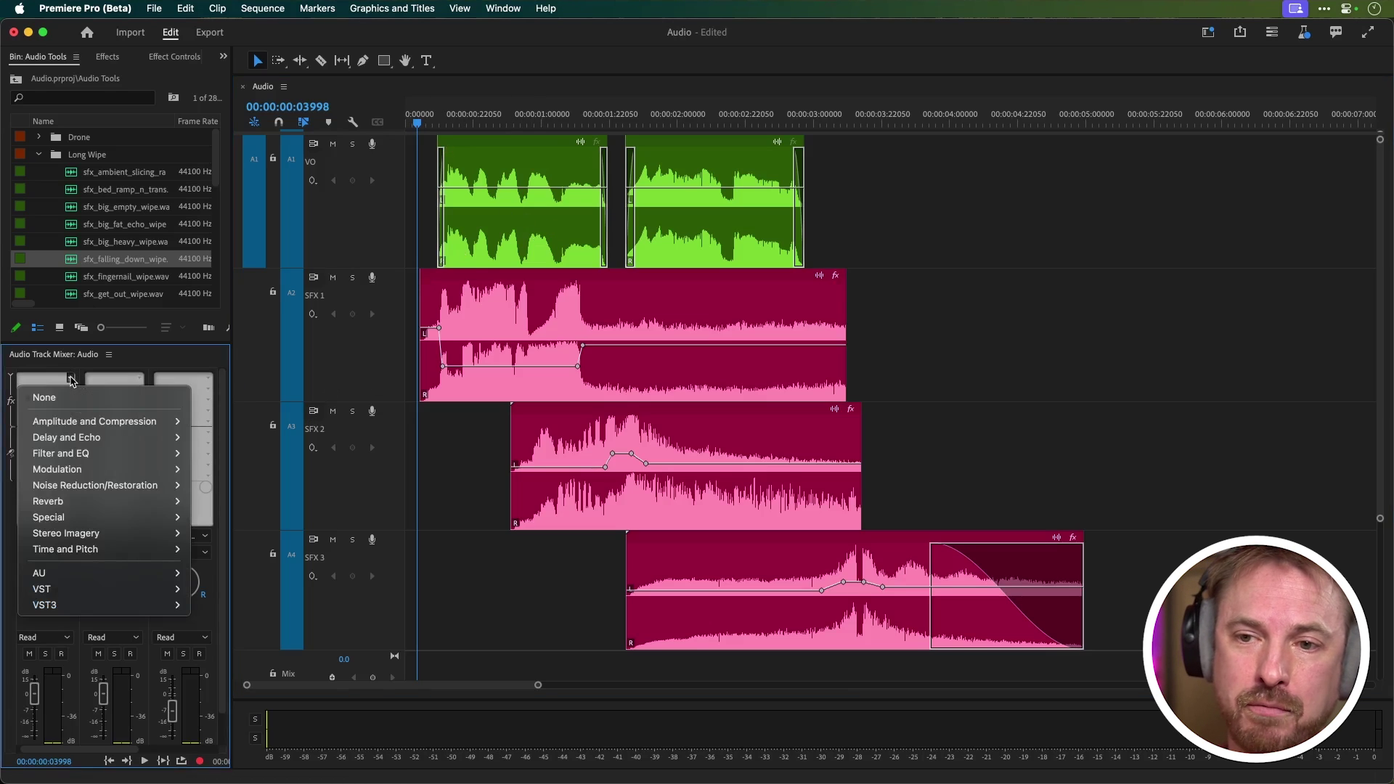
mouse_move(123, 453)
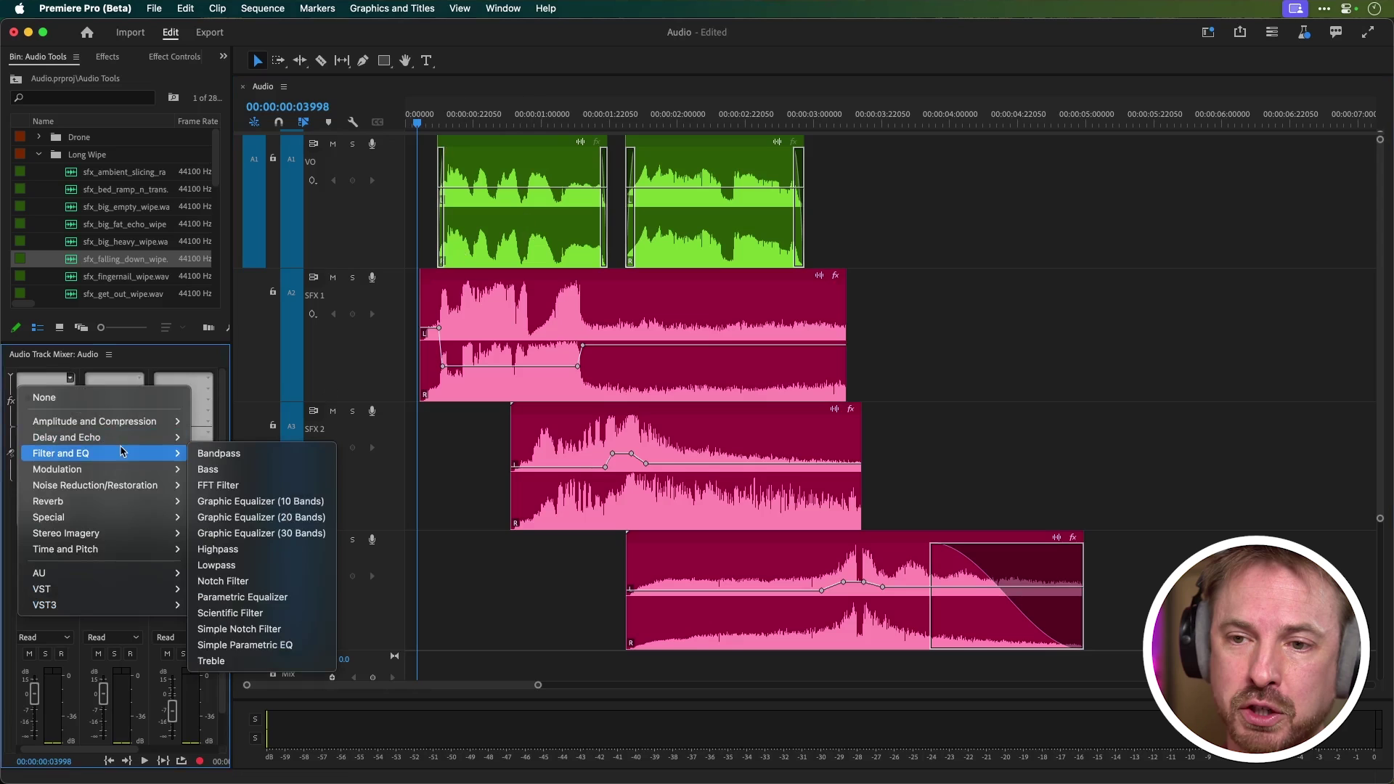
click(273, 599)
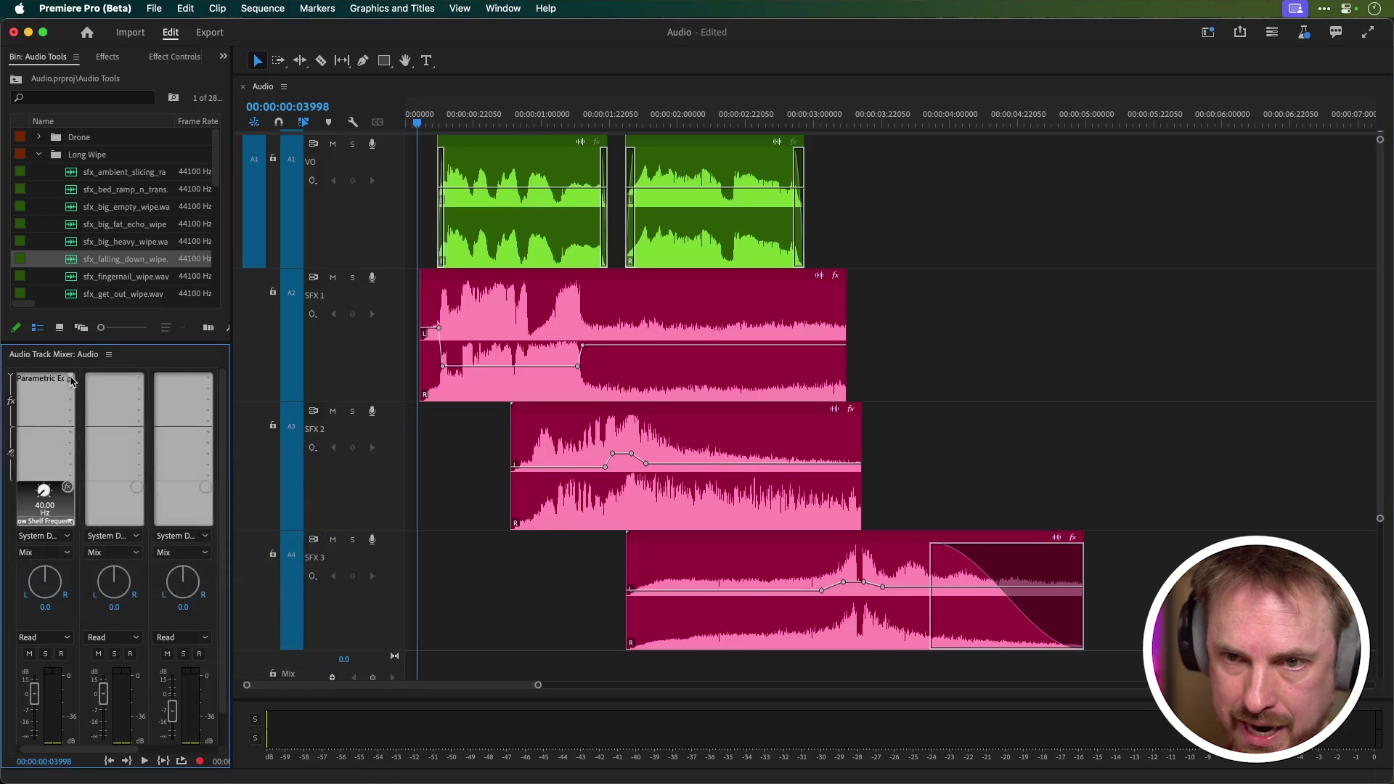
Apply the Vocal Enhancer preset to the VO Parametric Equalizer, preview it, and close the editor
double_click(71, 380)
click(530, 258)
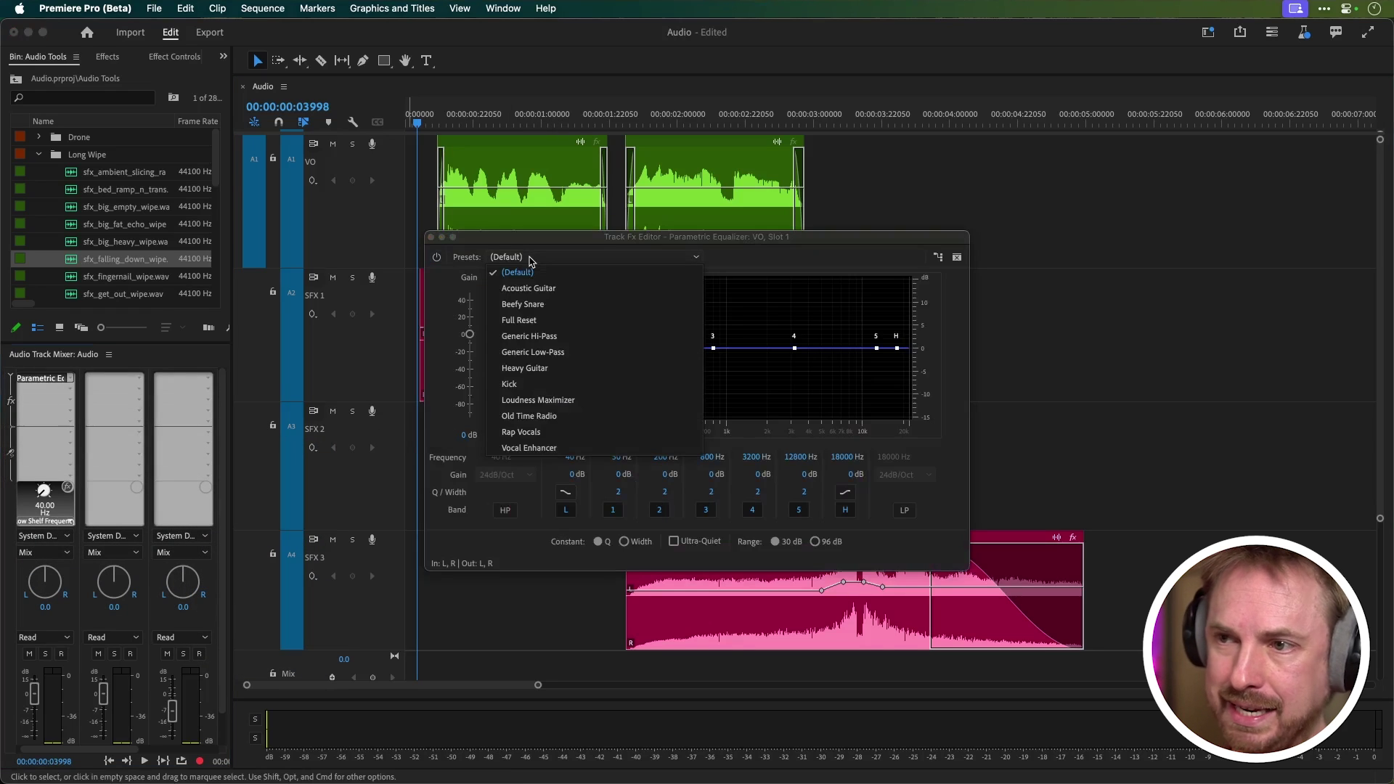
click(589, 448)
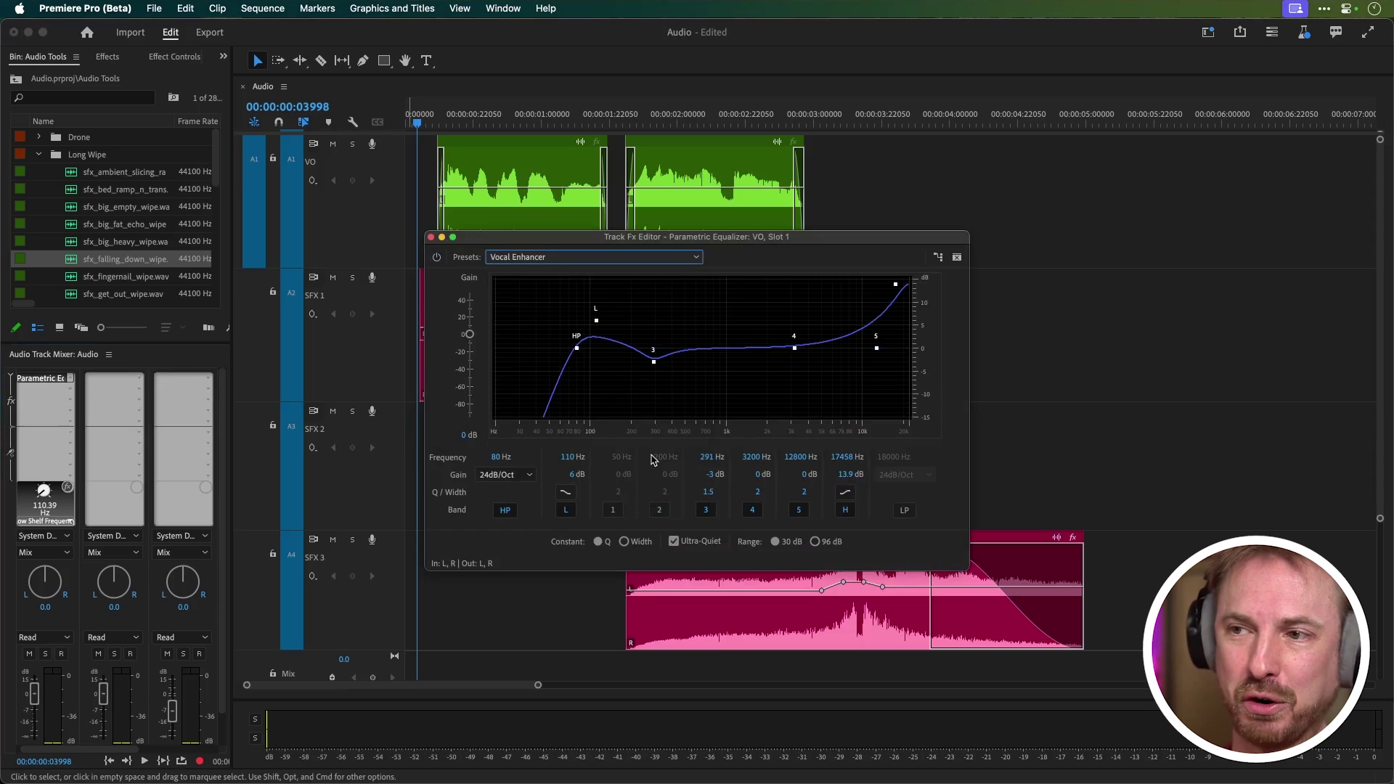
key(space)
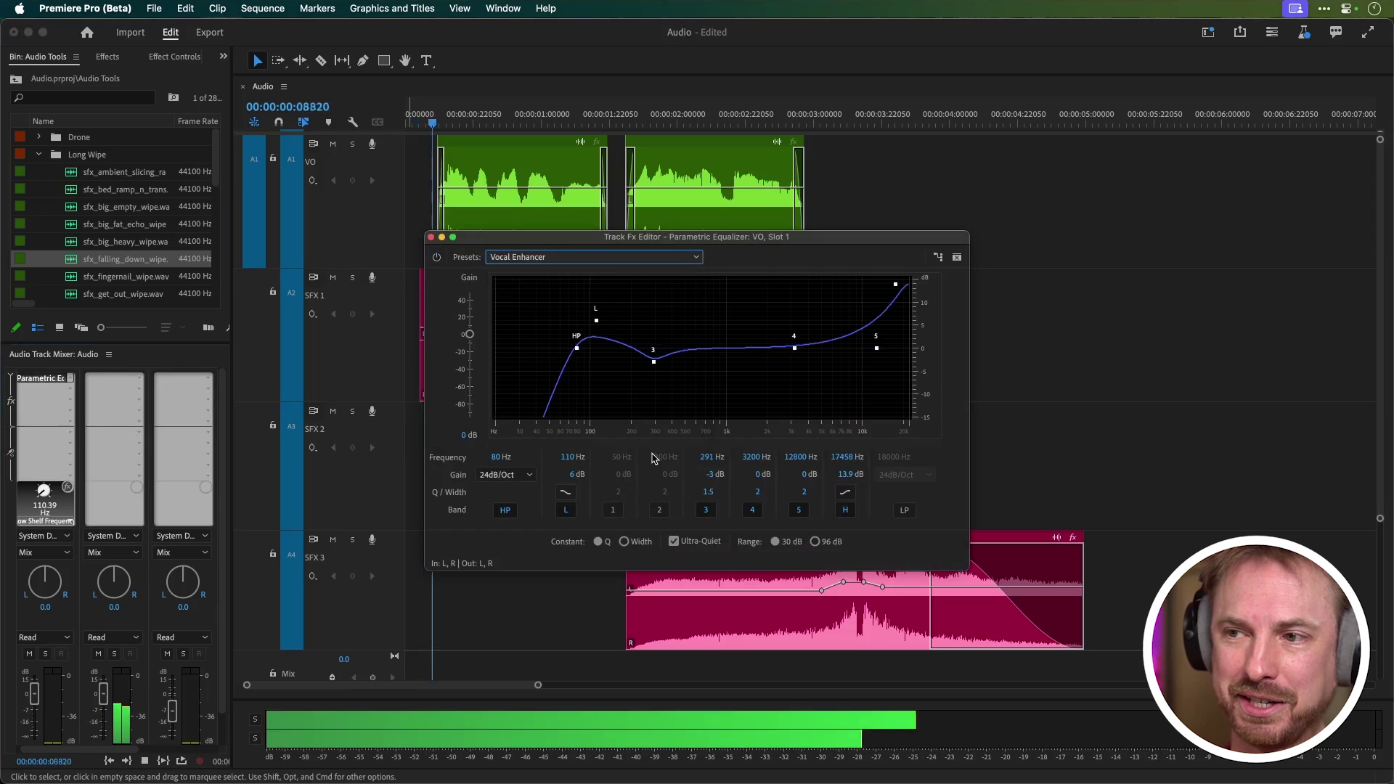
click(421, 123)
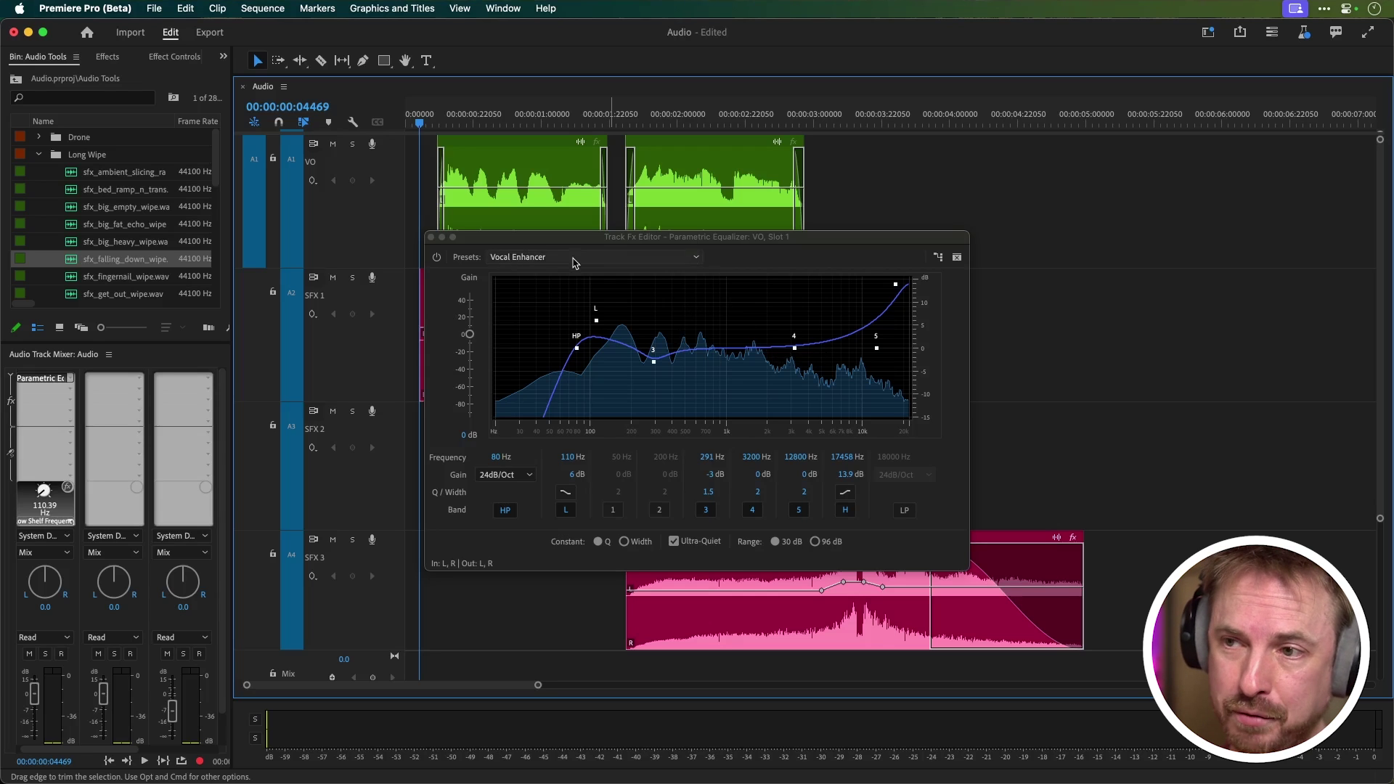
click(431, 238)
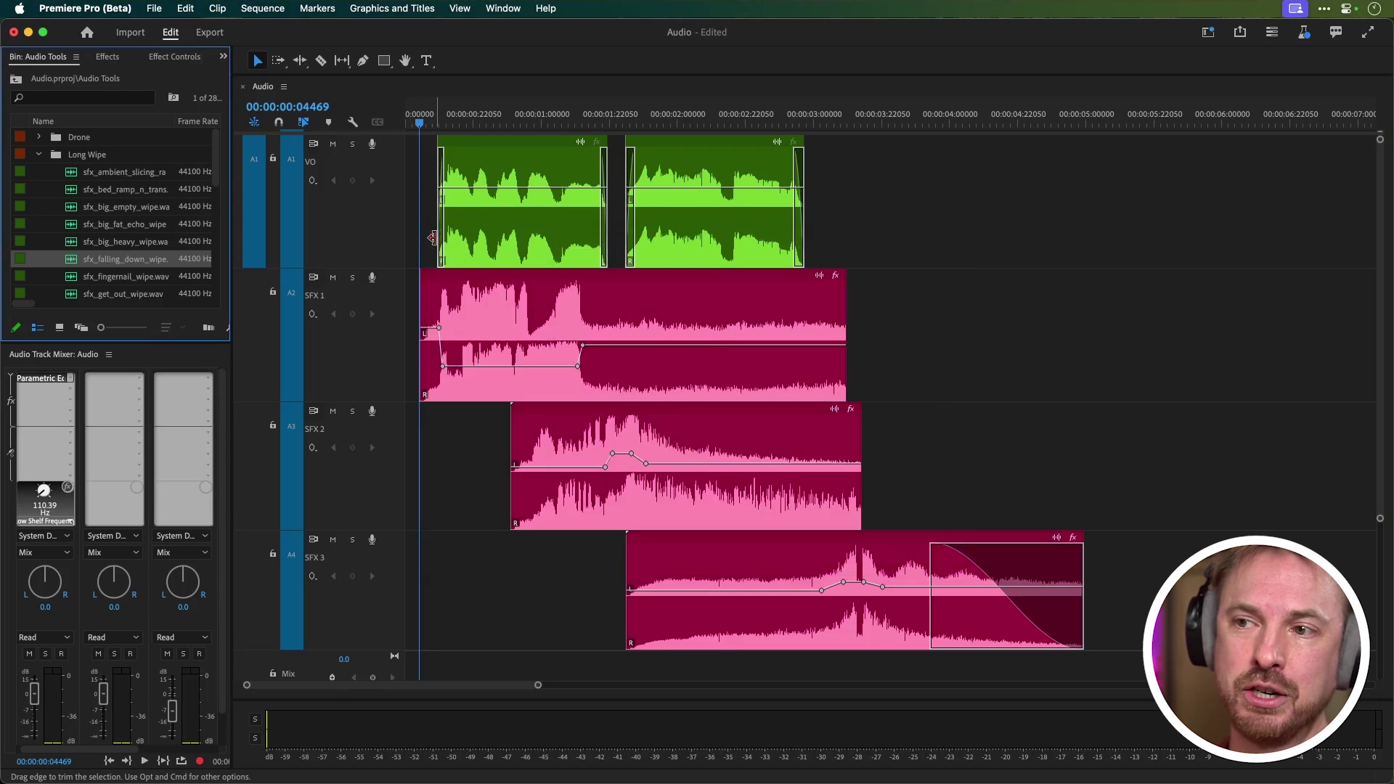
Add the Amplitude and Compression > Dynamics effect to the VO track and open its settings
click(71, 388)
mouse_move(100, 432)
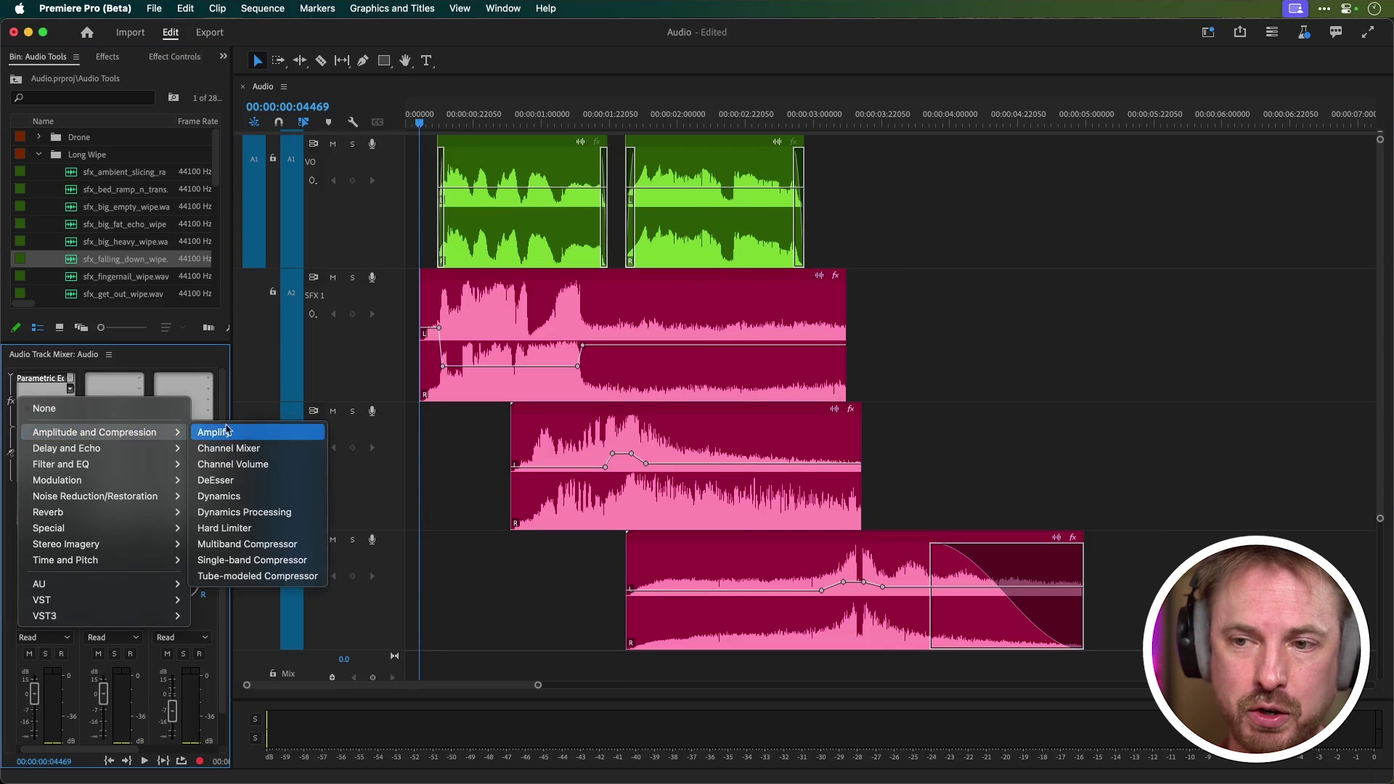
click(242, 497)
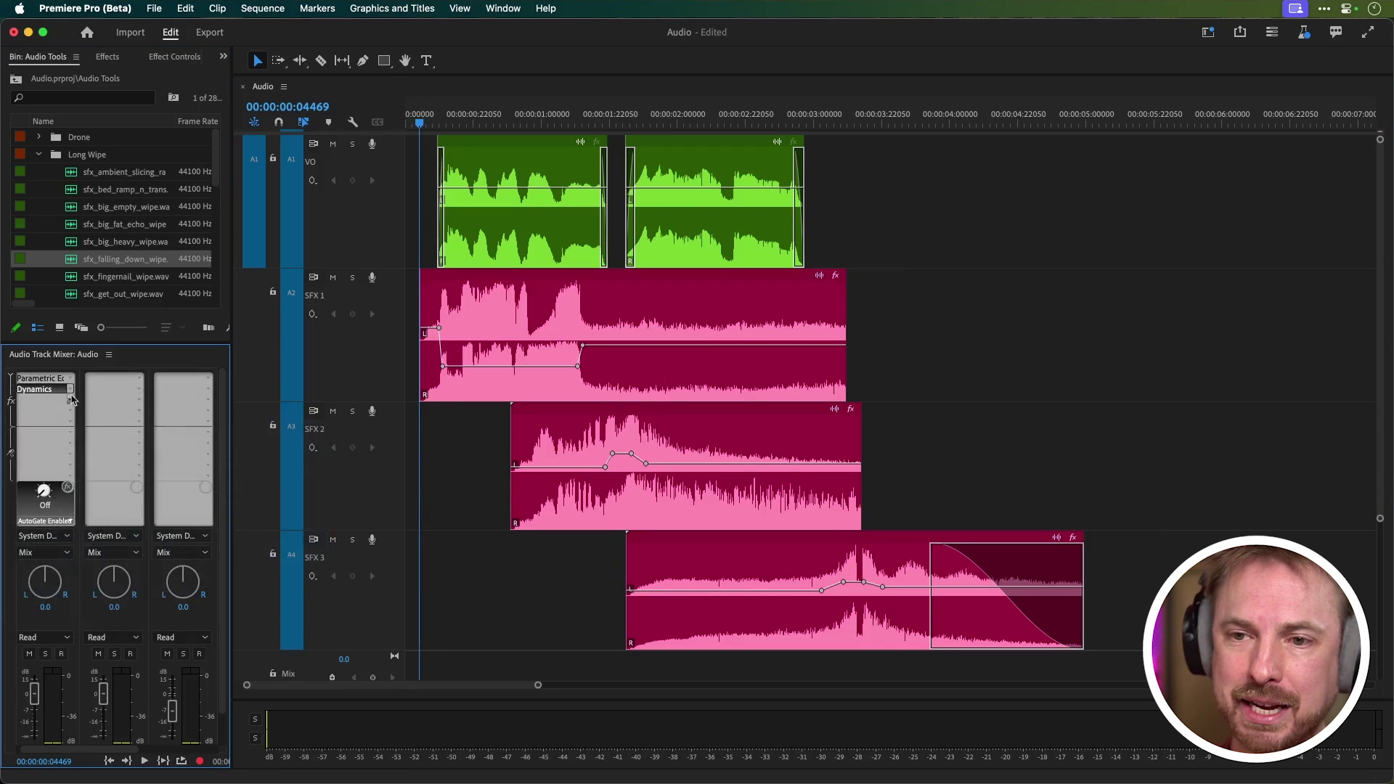
double_click(35, 391)
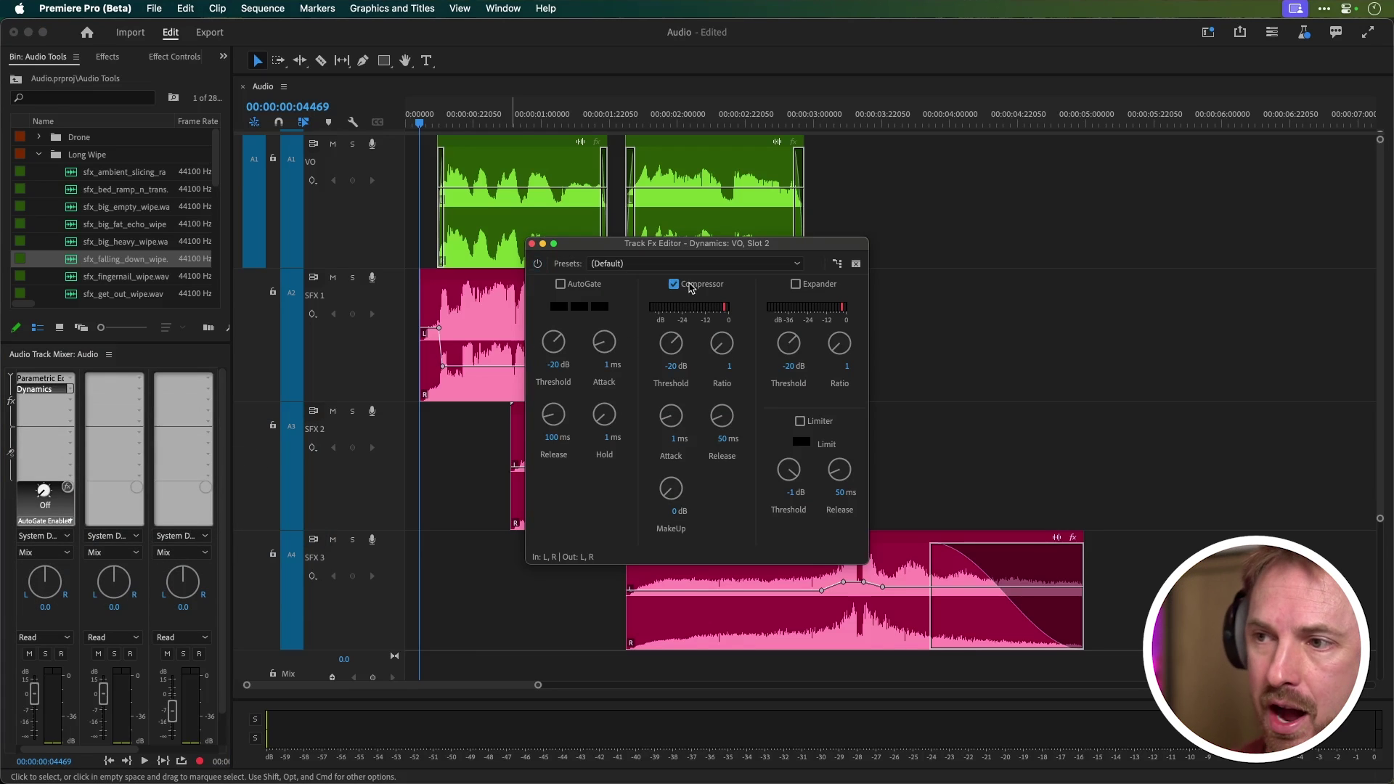
Set compressor ratio 3, attack 0.1 ms, release 10 ms, add makeup gain, and enable the limiter
drag(732, 365, 732, 326)
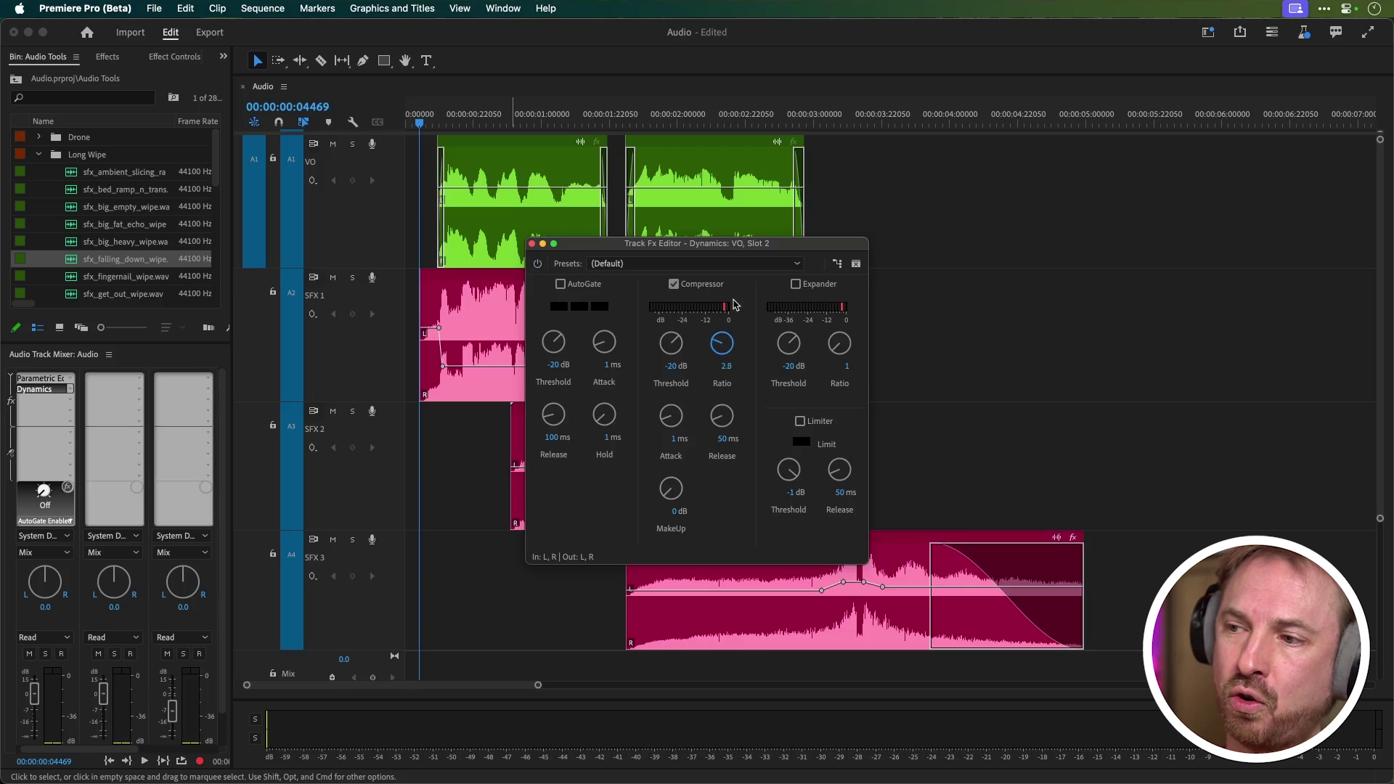
drag(722, 415, 728, 588)
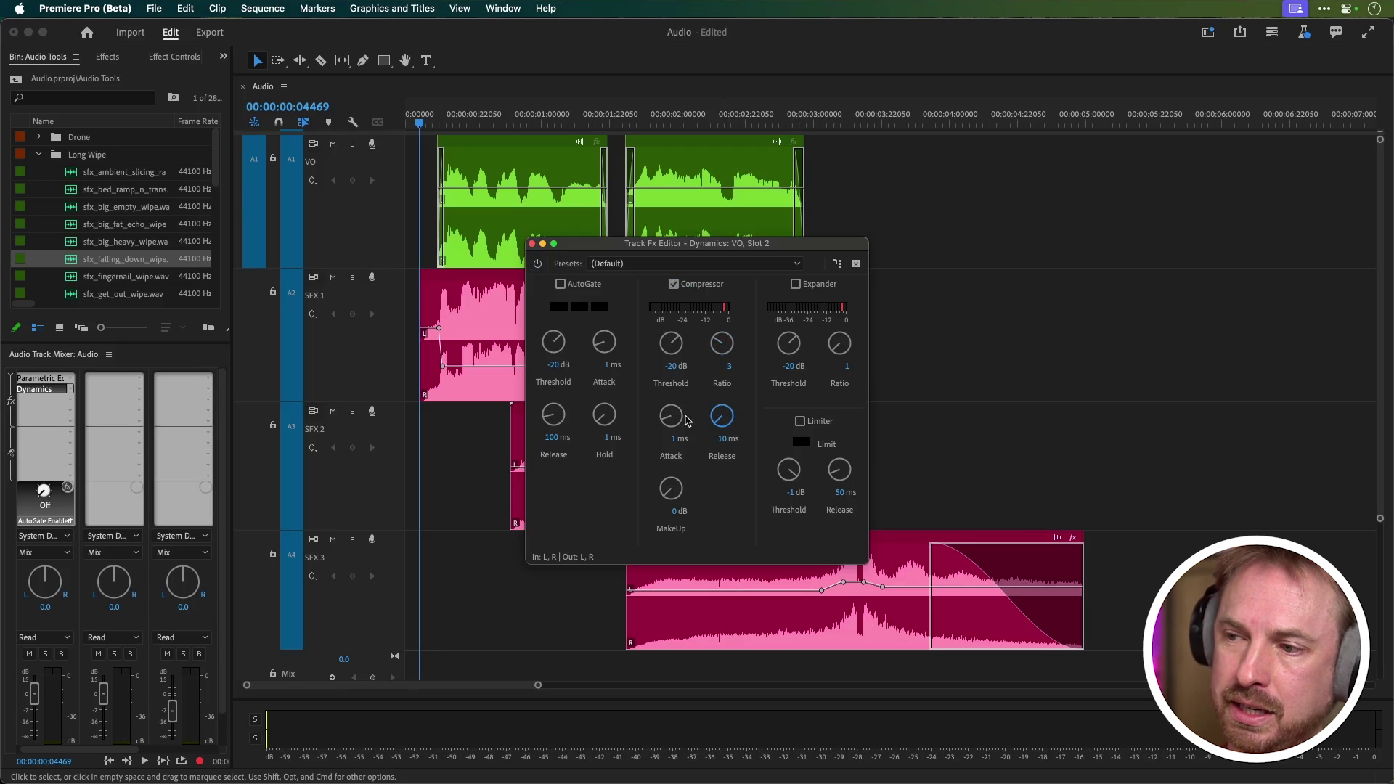
drag(686, 419, 678, 431)
drag(671, 488, 674, 464)
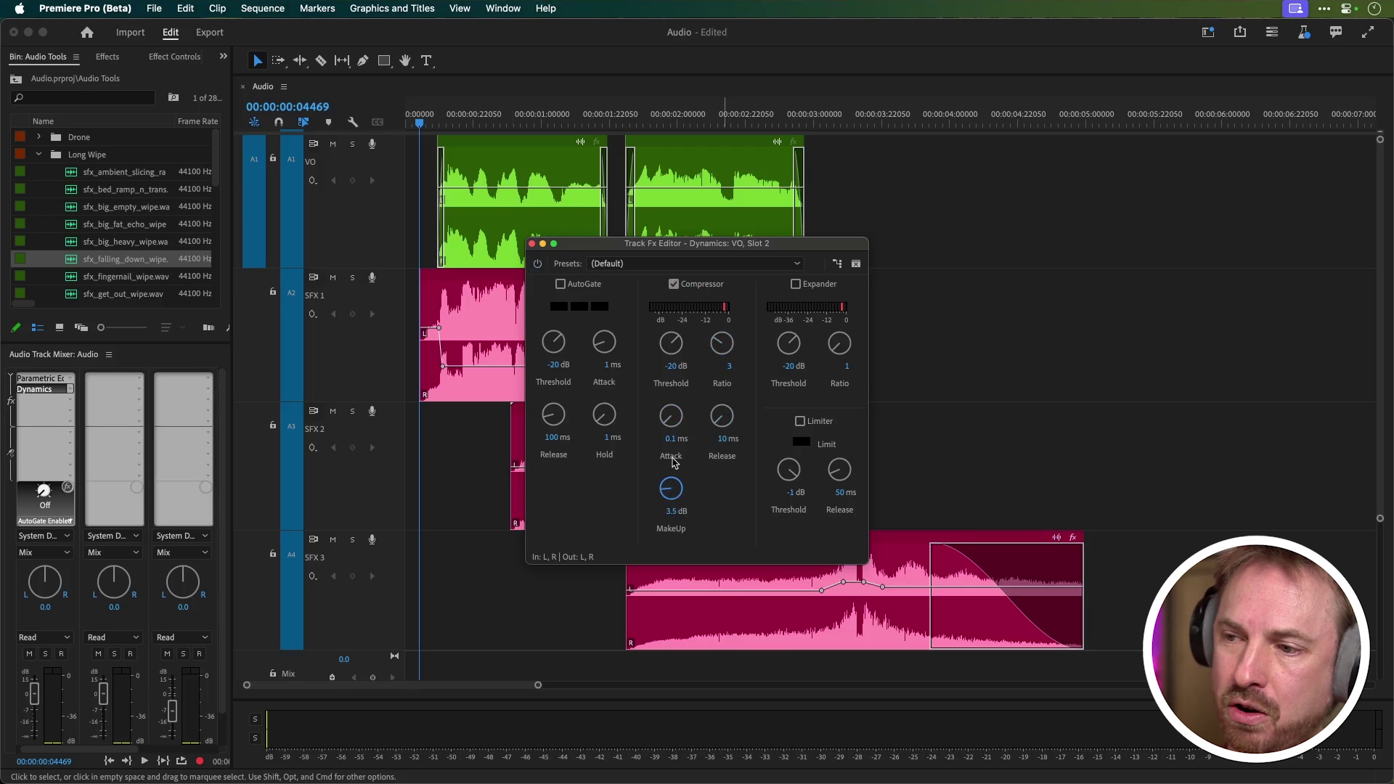
click(798, 421)
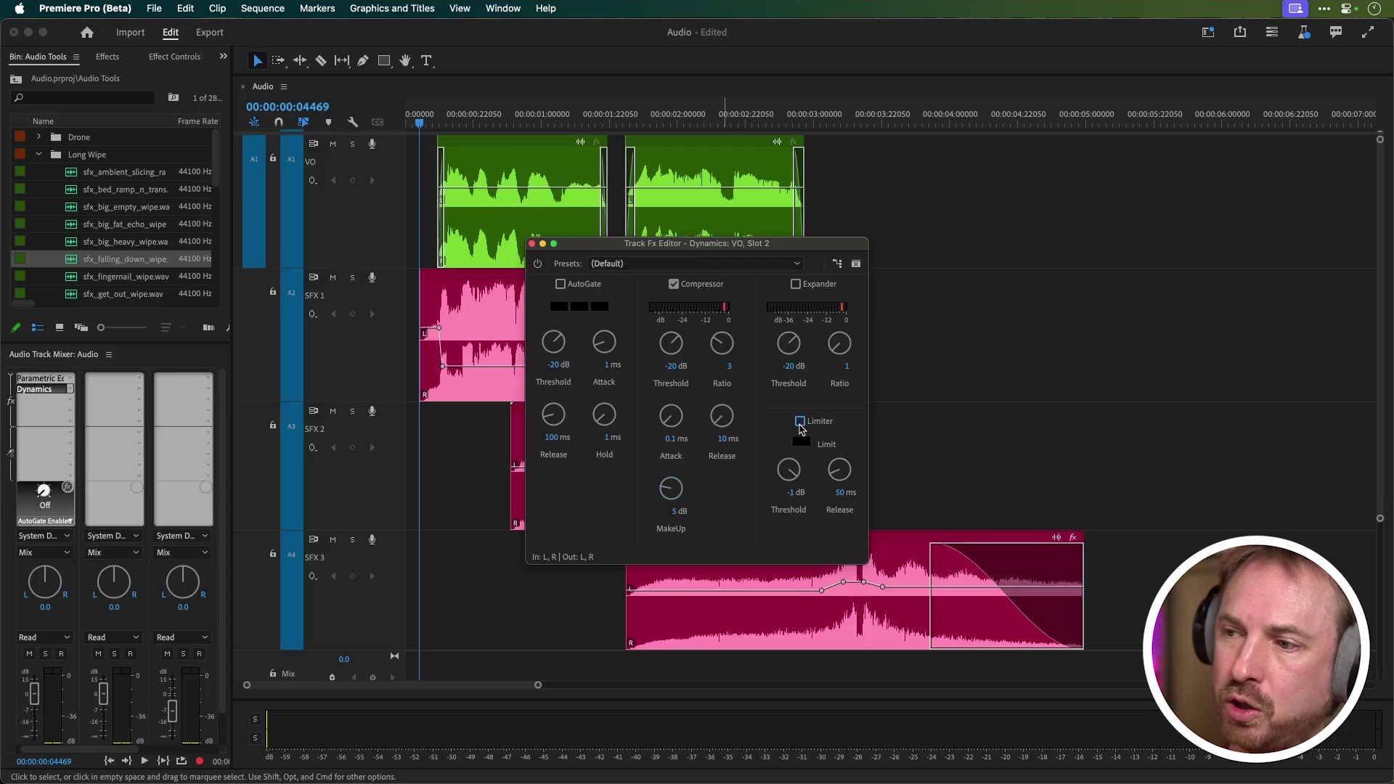
Audition the compressed voiceover, raising makeup gain to 8.8 dB, then close Dynamics
key(space)
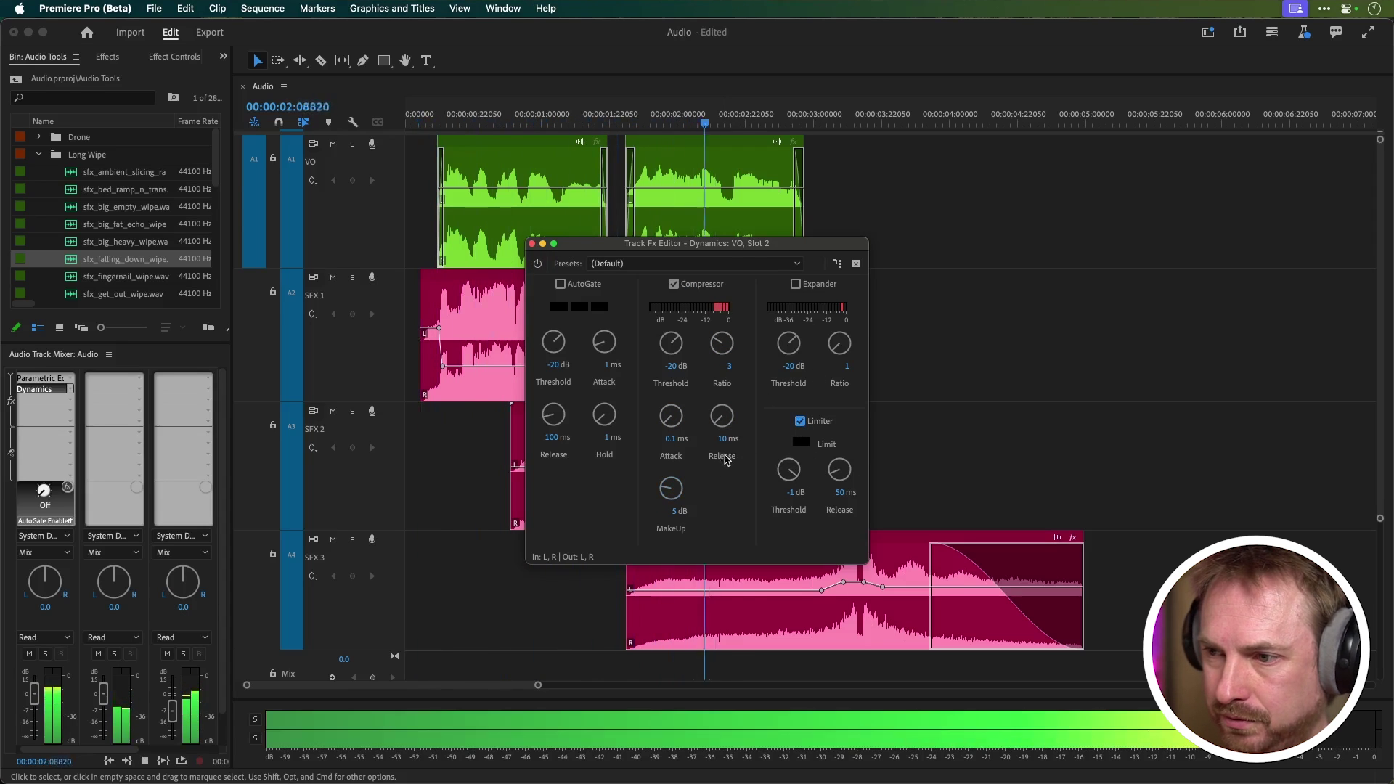
drag(676, 484, 680, 479)
key(space)
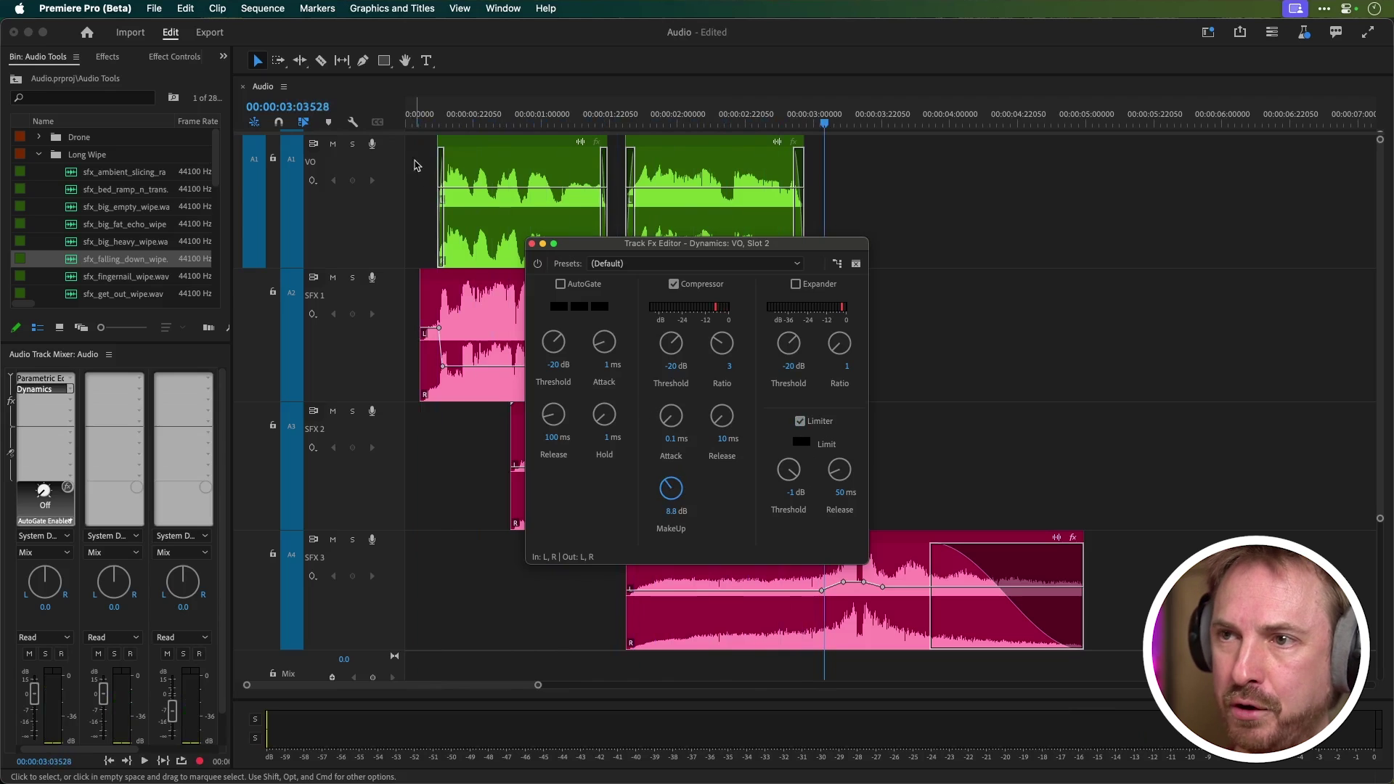
click(414, 165)
key(space)
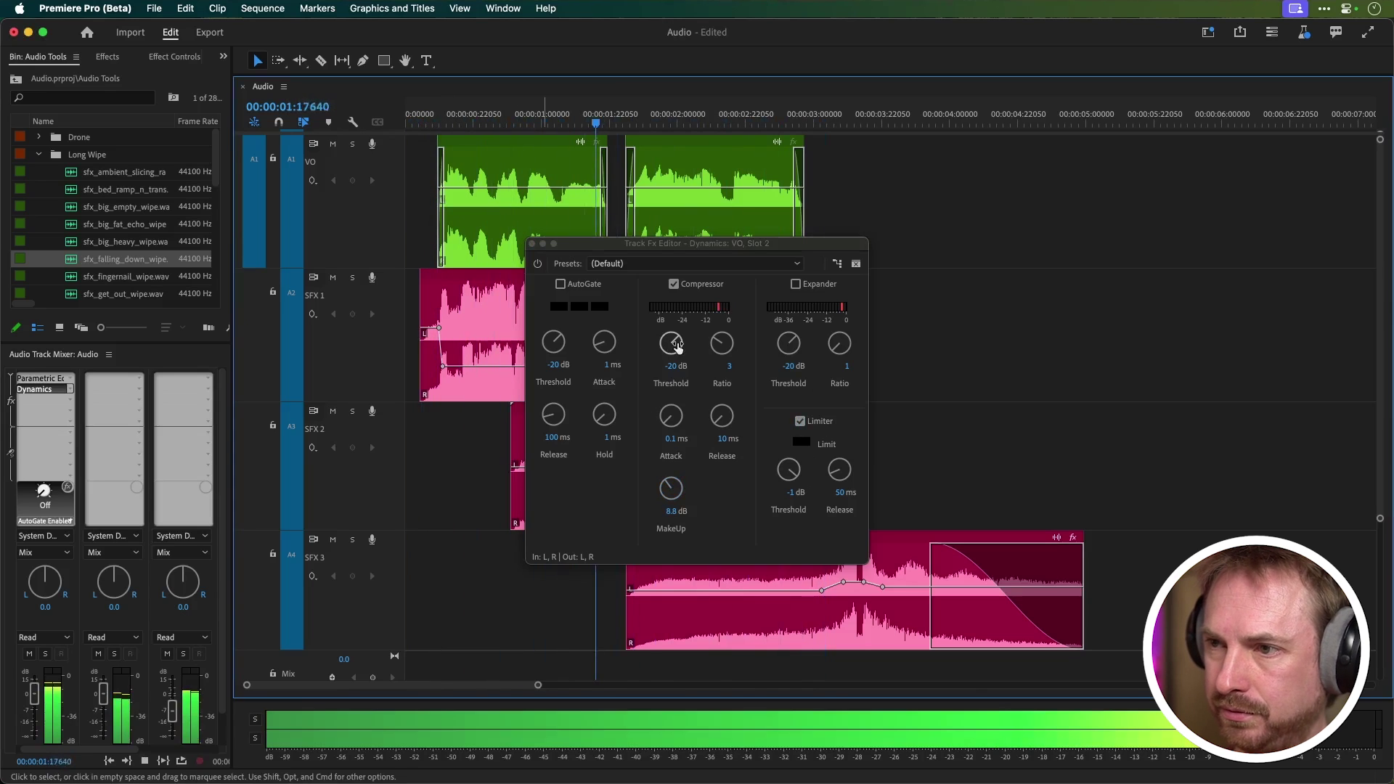
key(space)
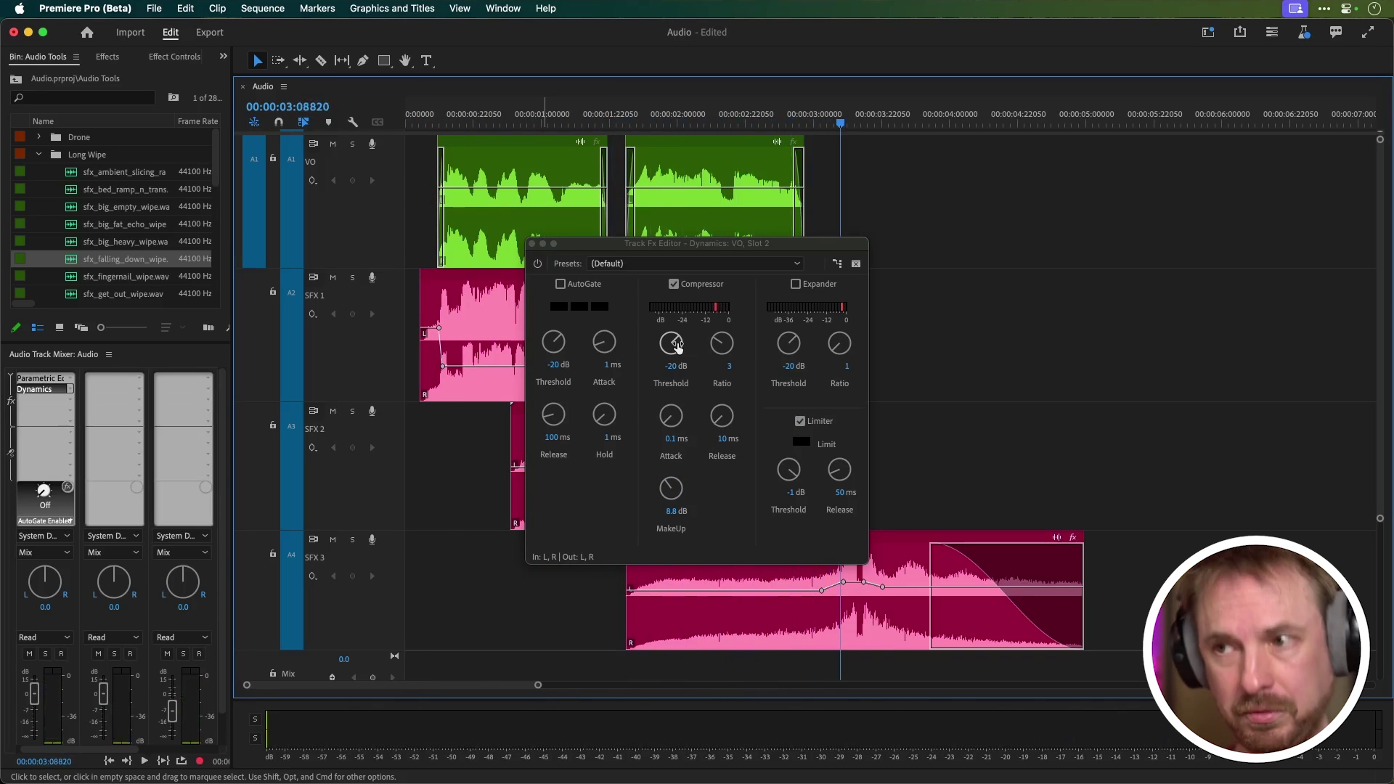
click(532, 244)
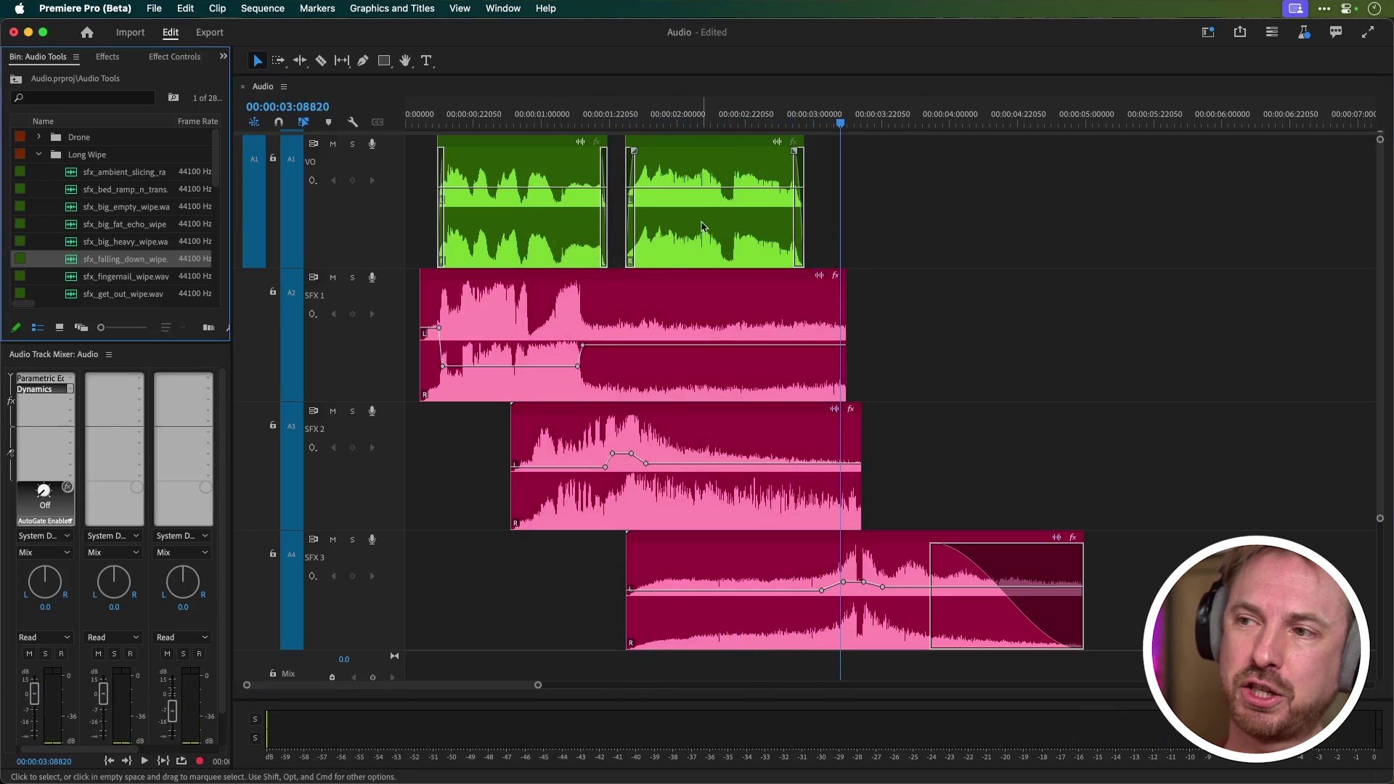
Search effects for 'scie', drop Scientific Filter onto the first VO clip, and view its Effect Controls
click(106, 57)
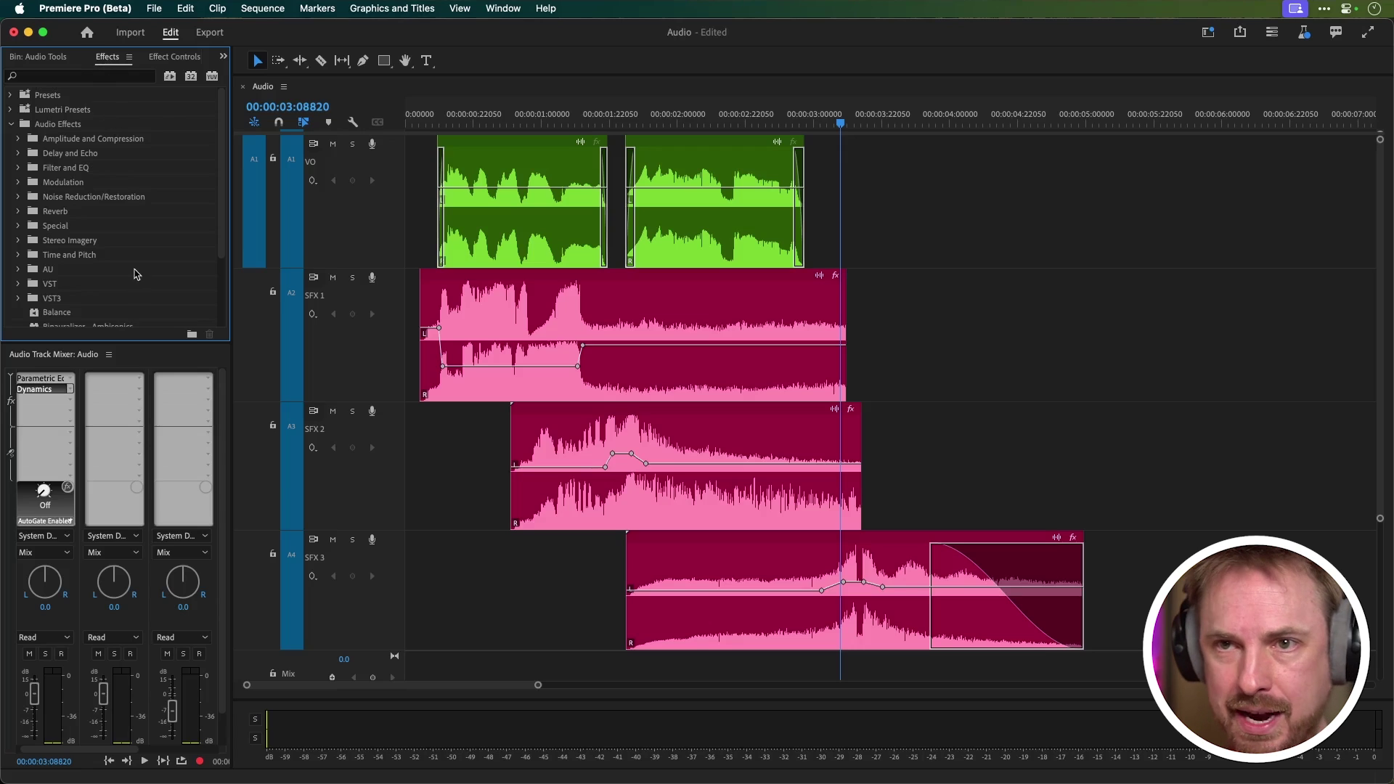
click(60, 77)
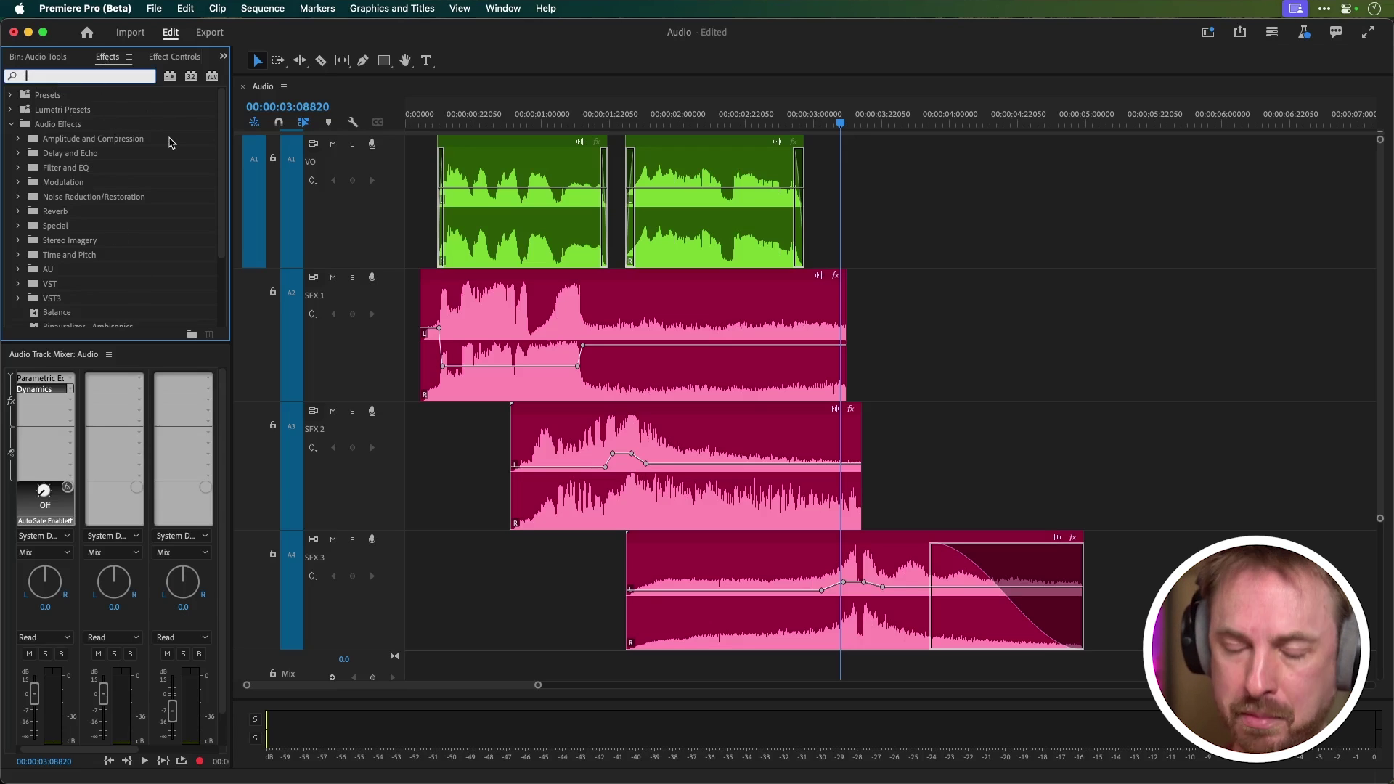
text(scien)
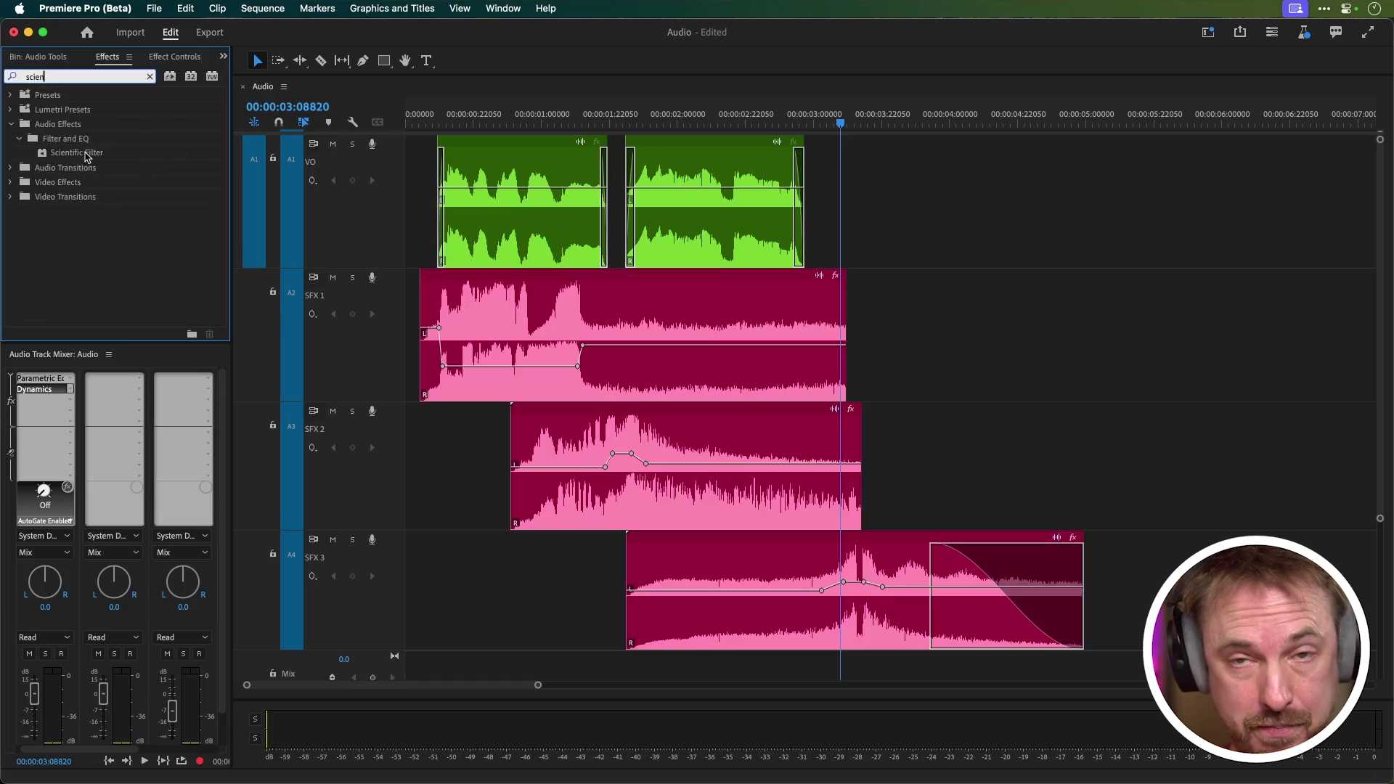
drag(85, 157, 513, 233)
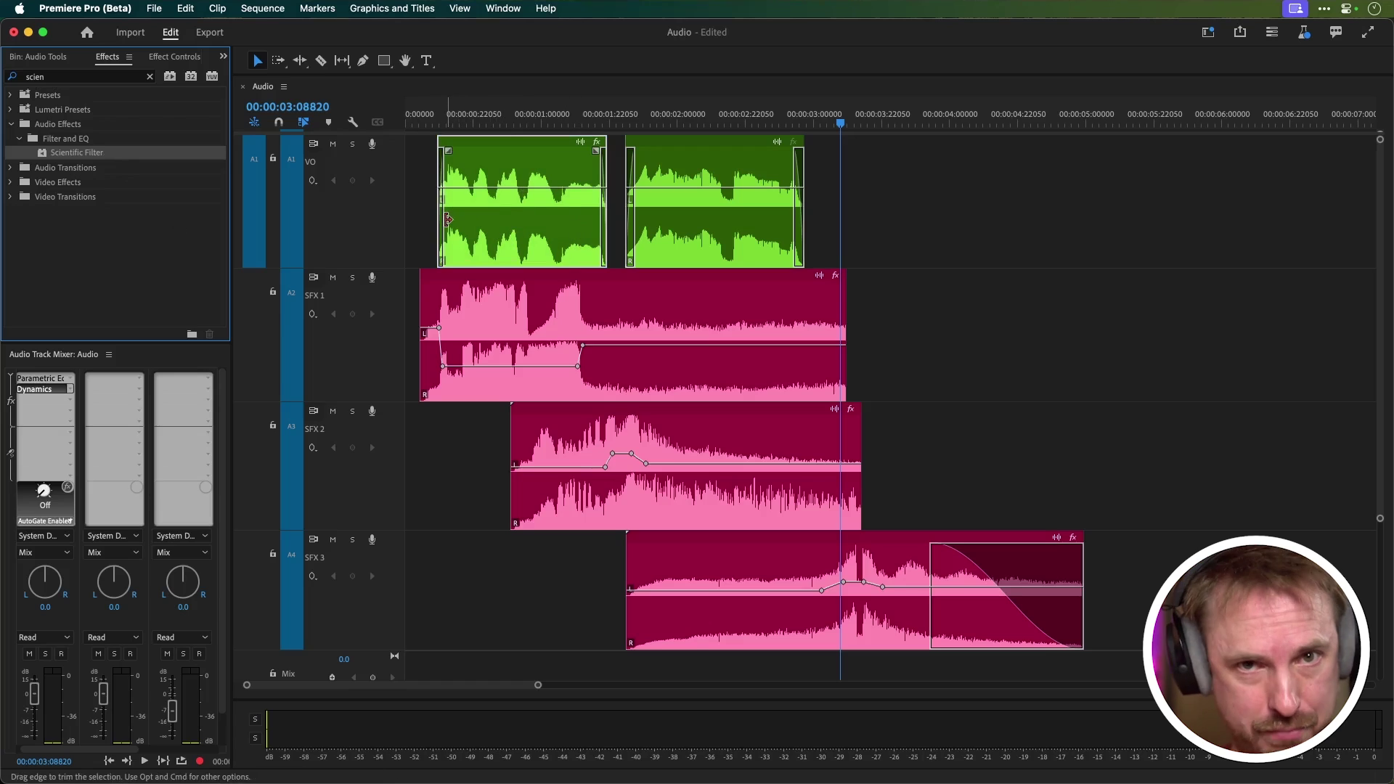
click(163, 58)
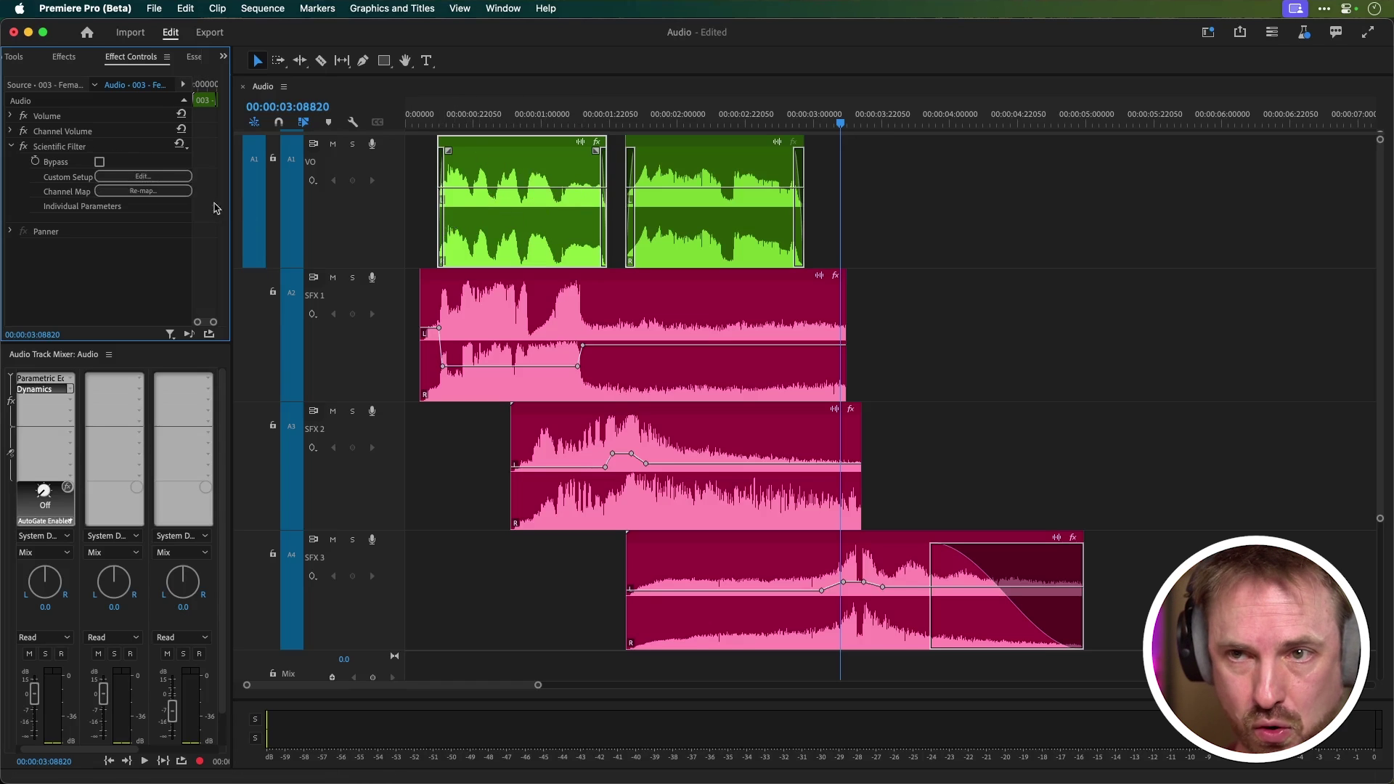
Set the Scientific Filter to the Drop Off Below 250Hz preset
click(166, 178)
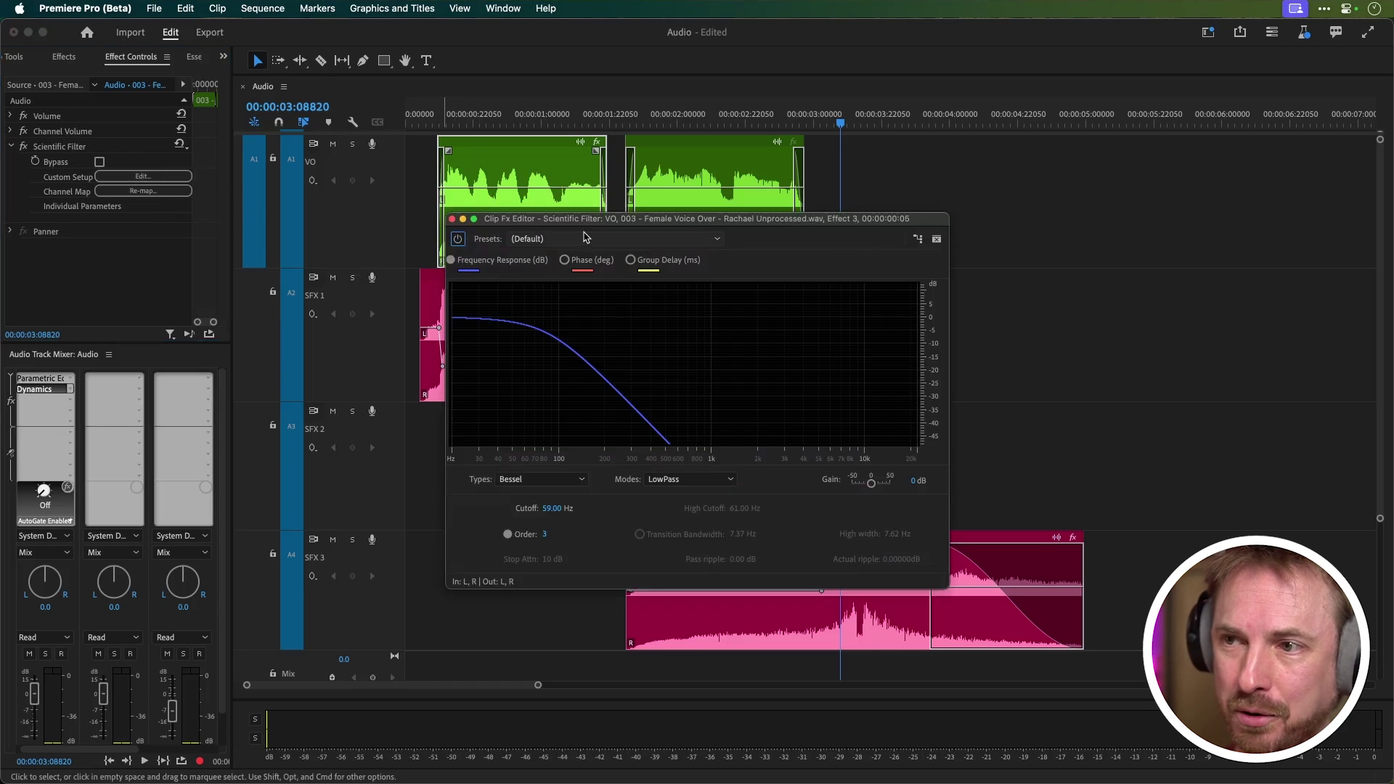
click(584, 239)
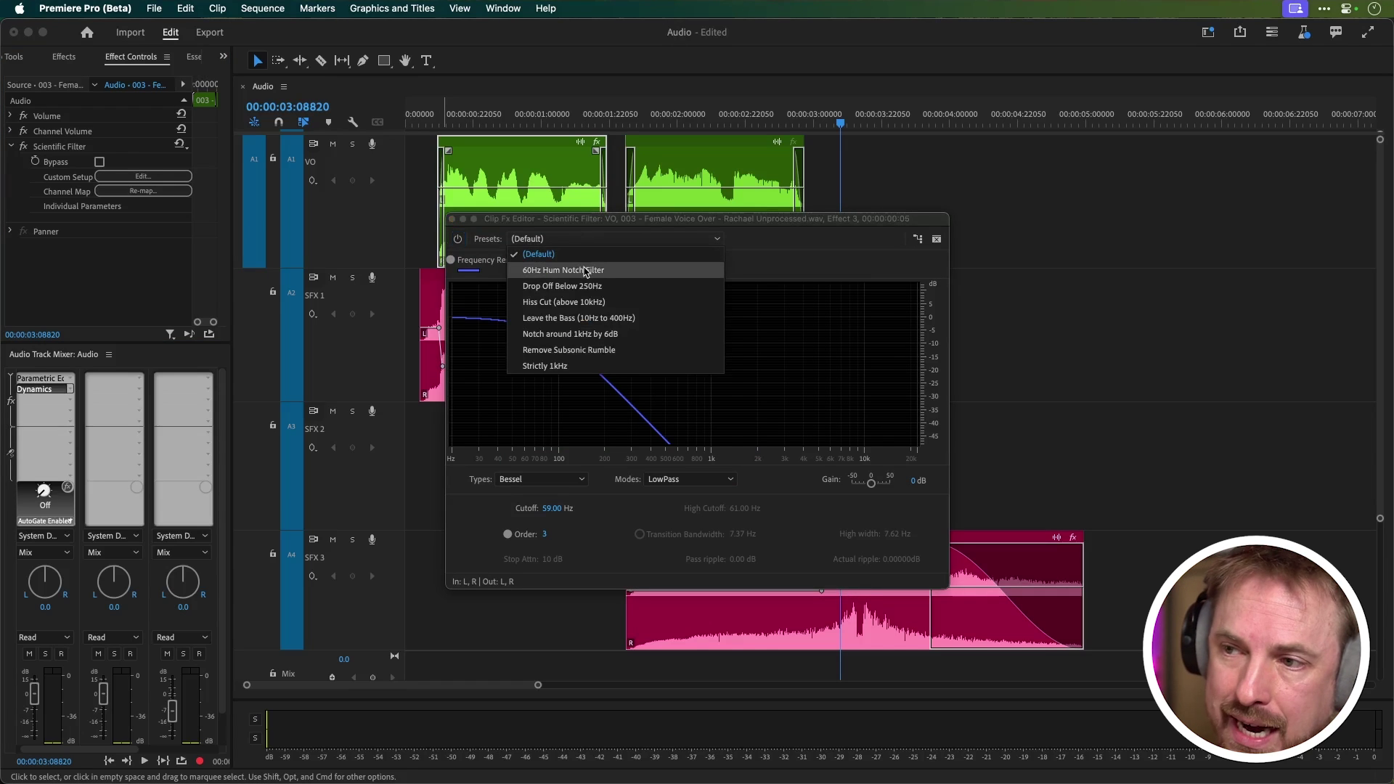
click(581, 287)
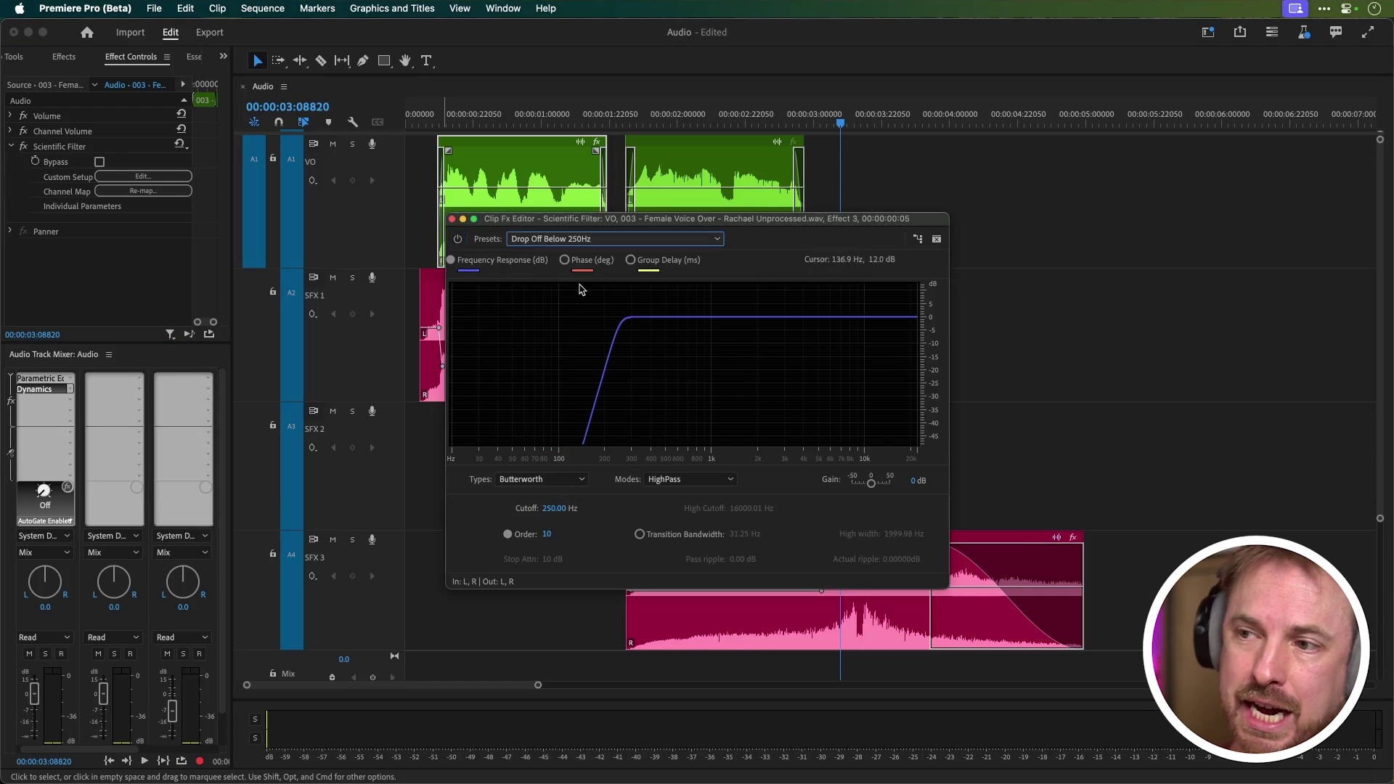
click(452, 219)
Play the filtered voiceover from the sequence start
click(419, 123)
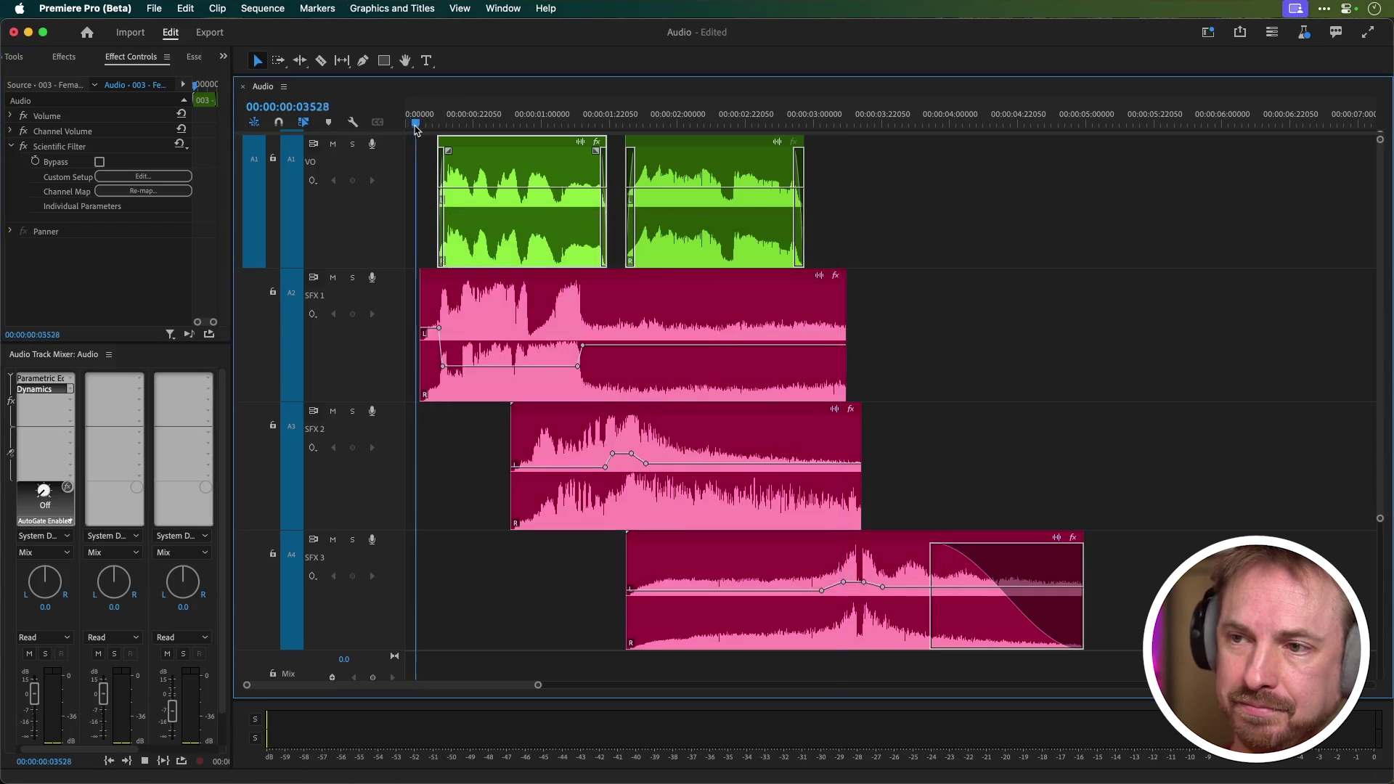
key(space)
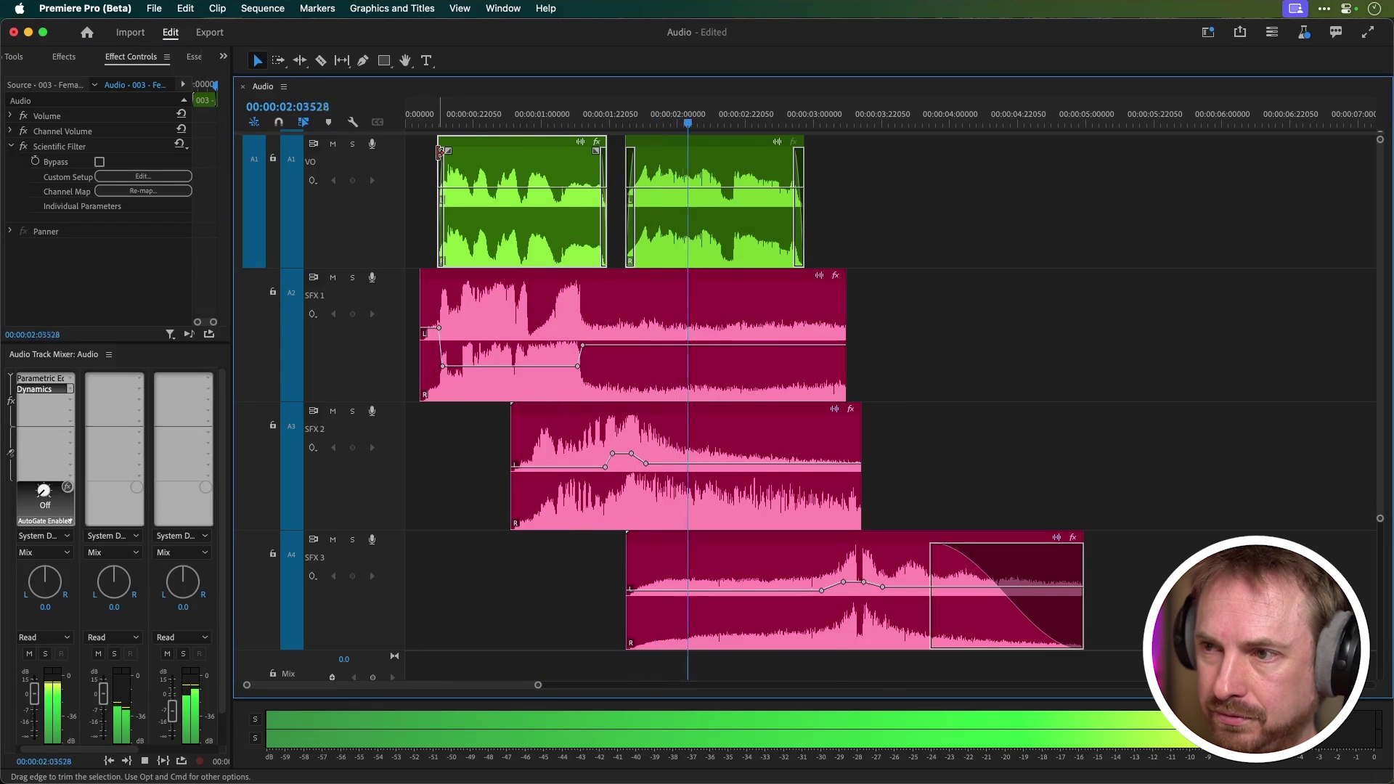
key(space)
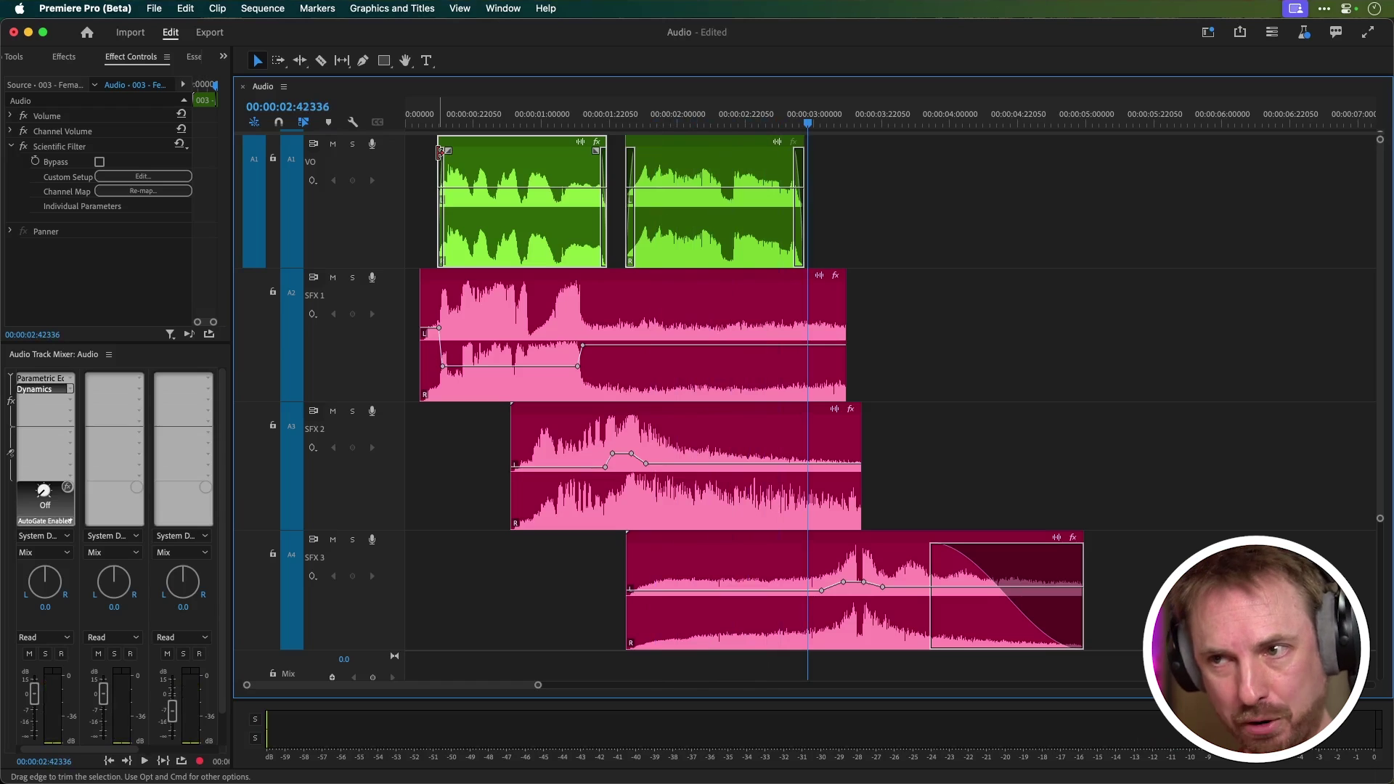
Apply Chorus/Flanger to the second VO clip and show its effect settings
click(686, 217)
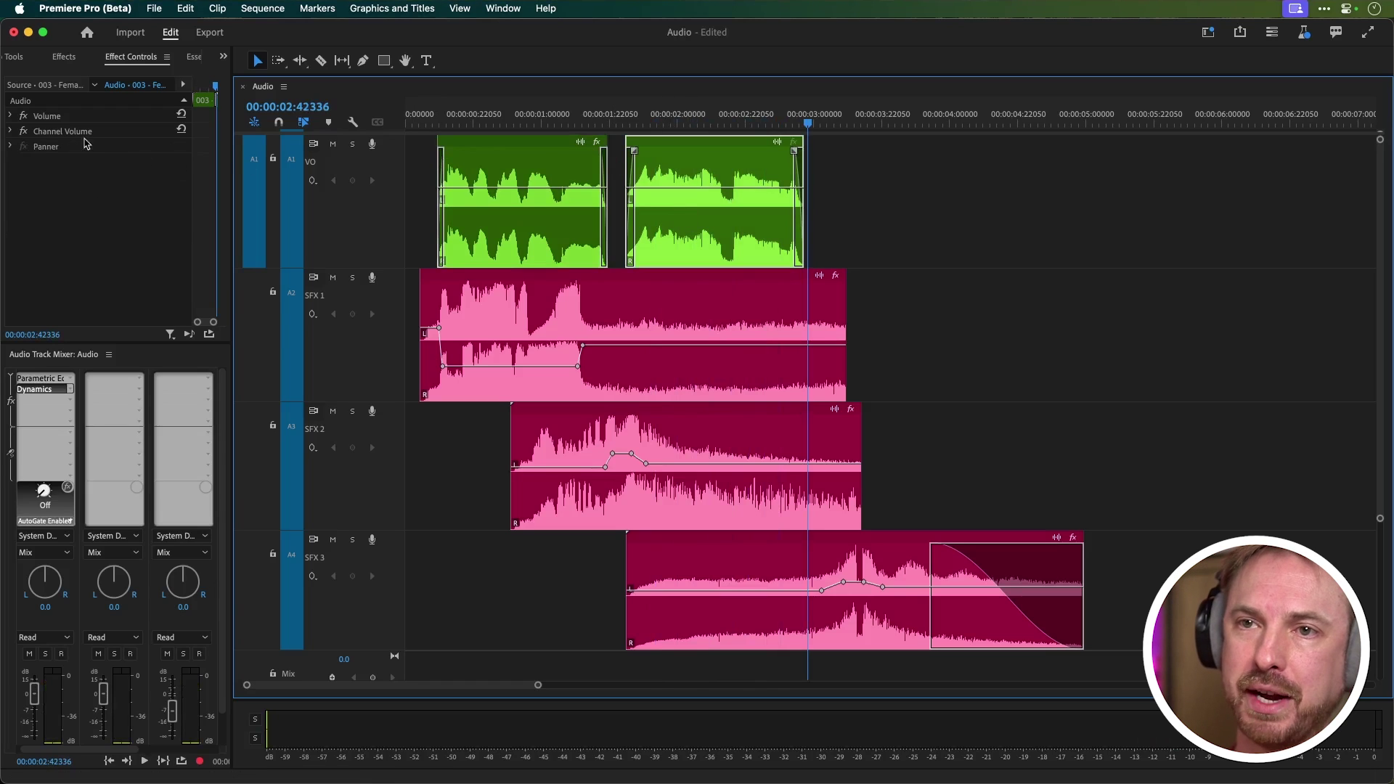
drag(78, 152, 652, 218)
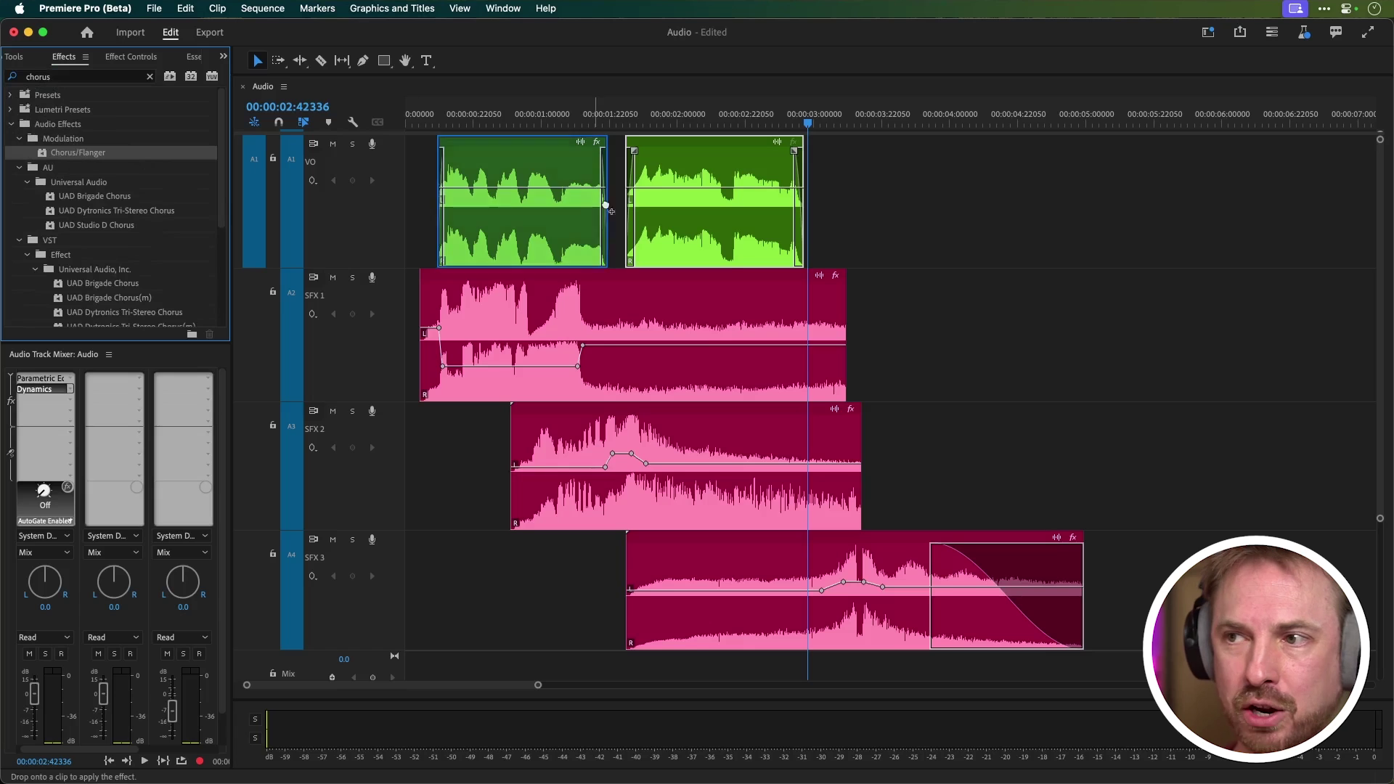
click(110, 58)
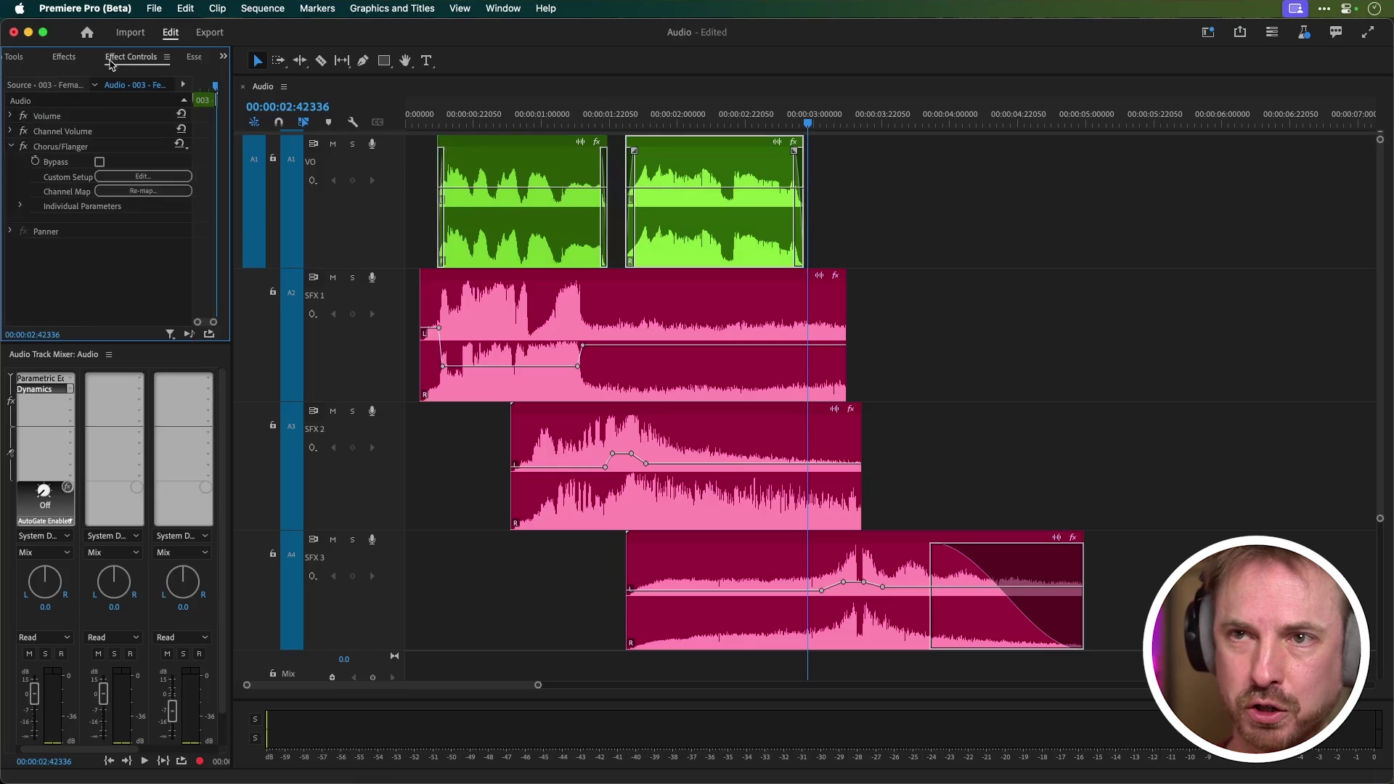
Choose the Smooth Chorus preset, preview the voice, and return the playhead to the start
click(142, 177)
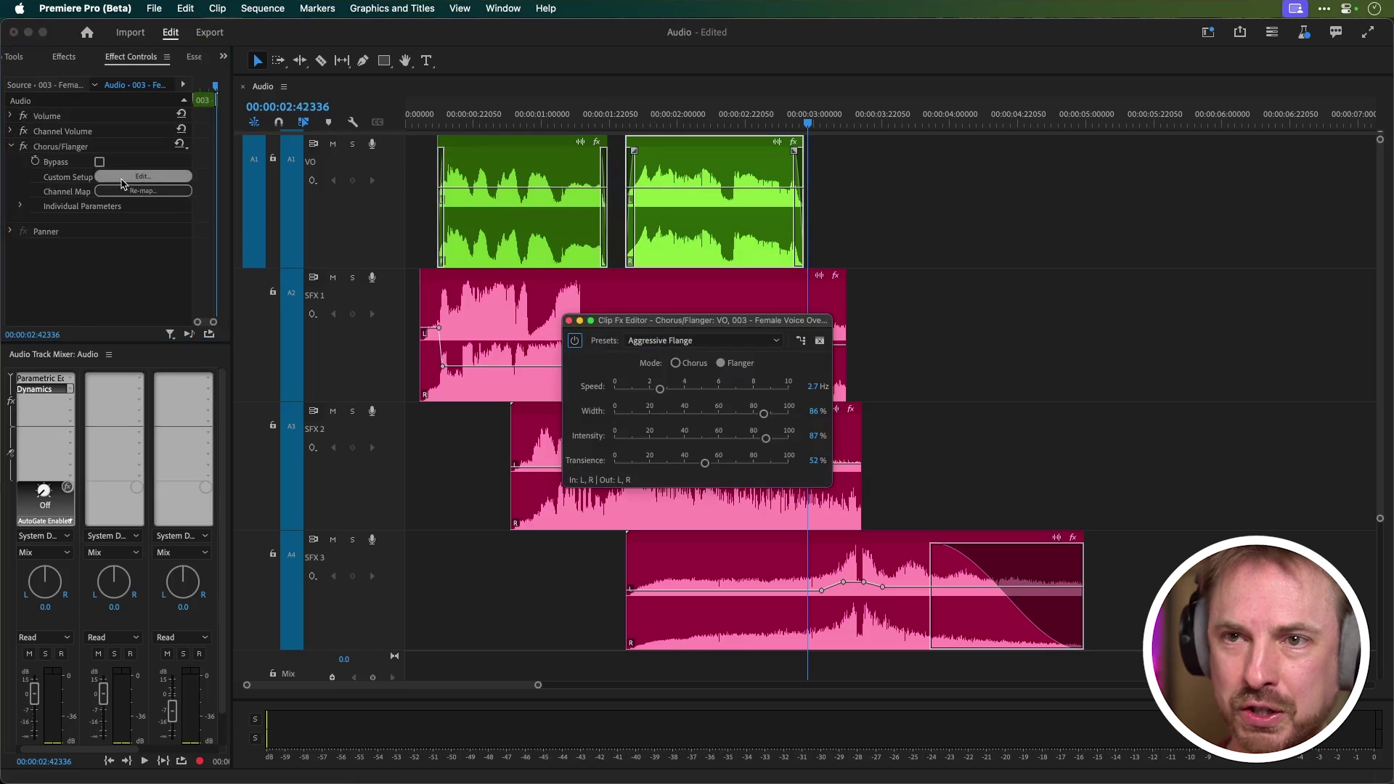
click(665, 341)
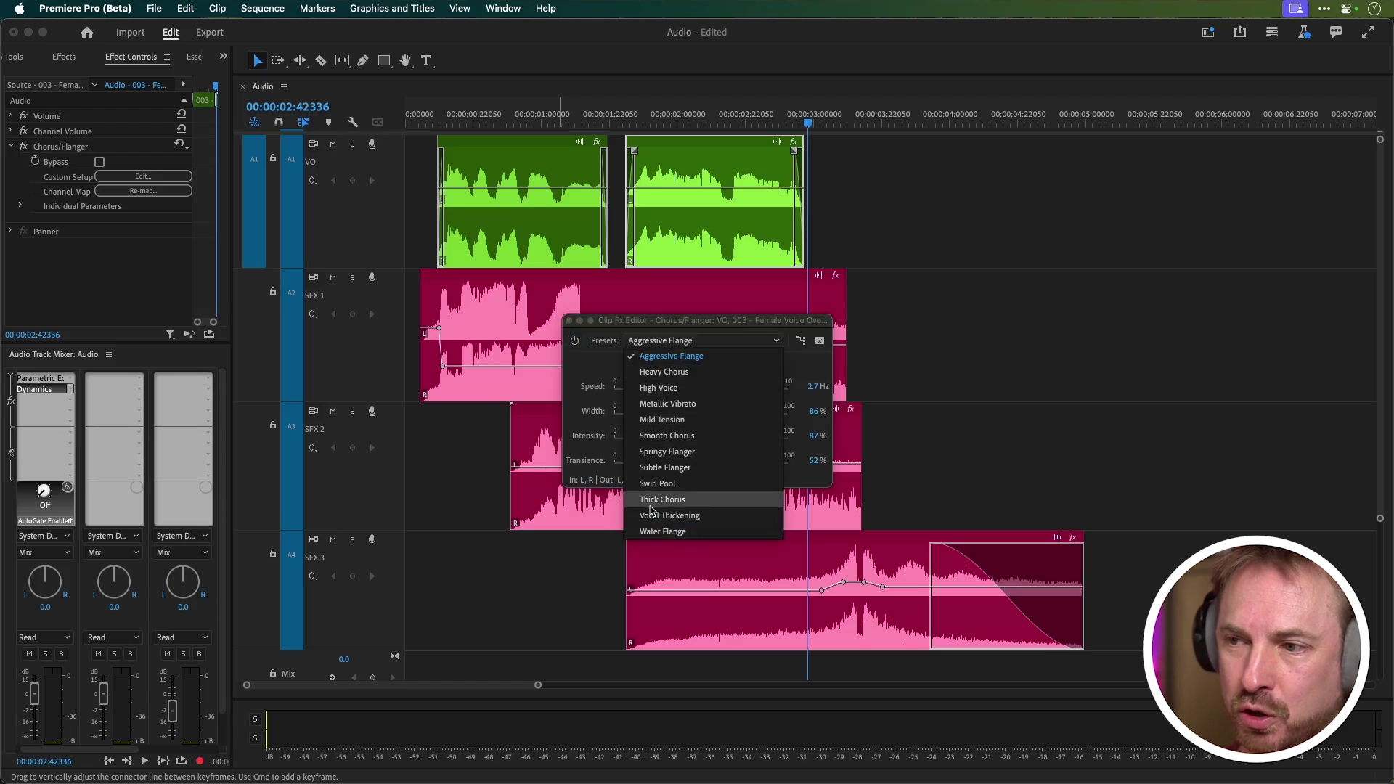
click(688, 436)
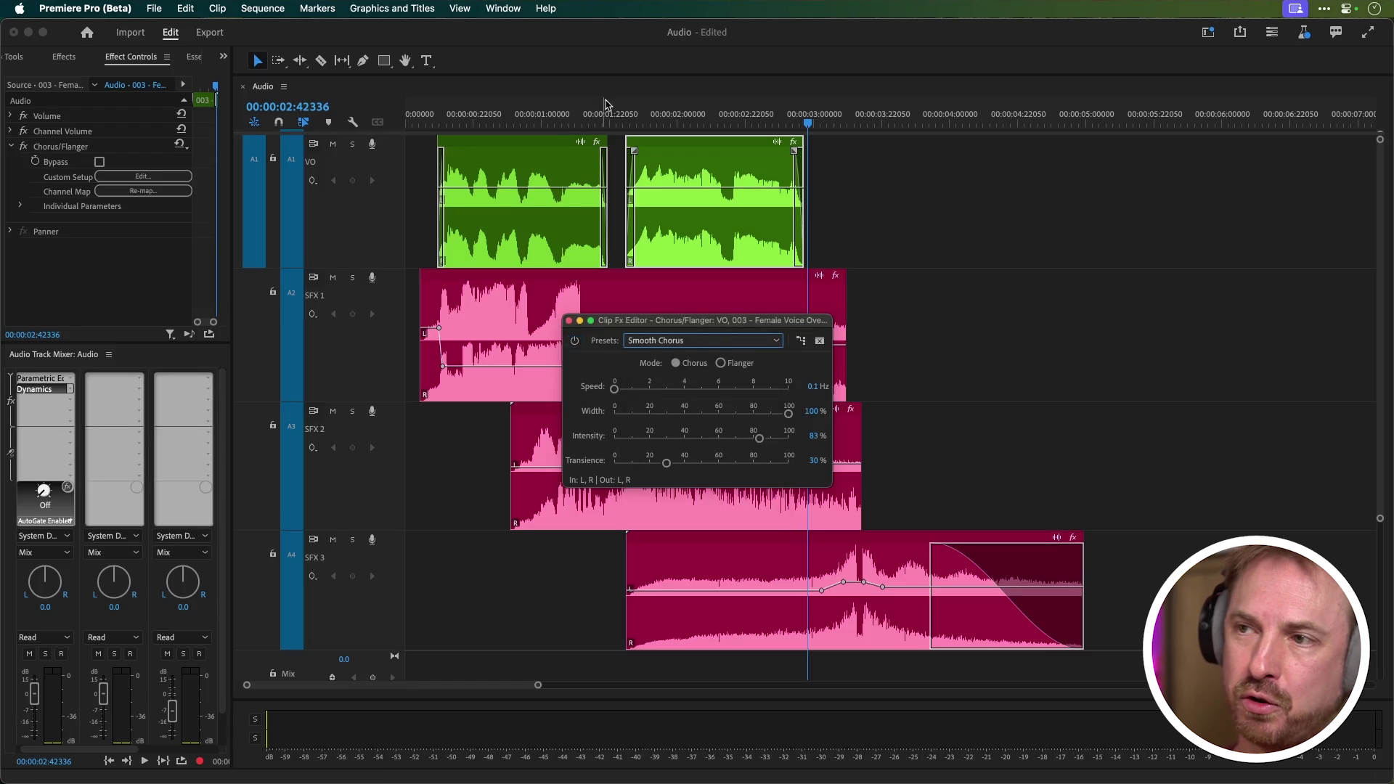
key(space)
key(space)
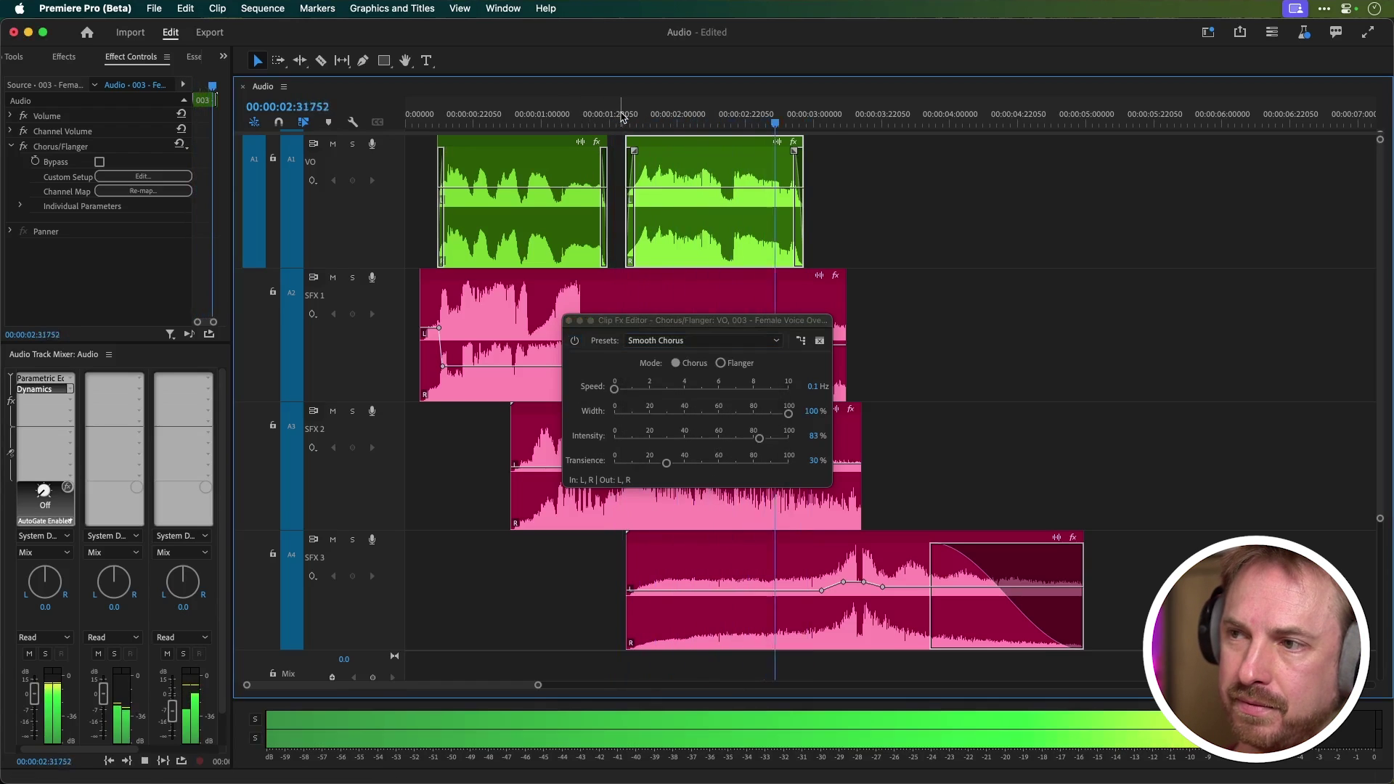
click(569, 320)
click(411, 123)
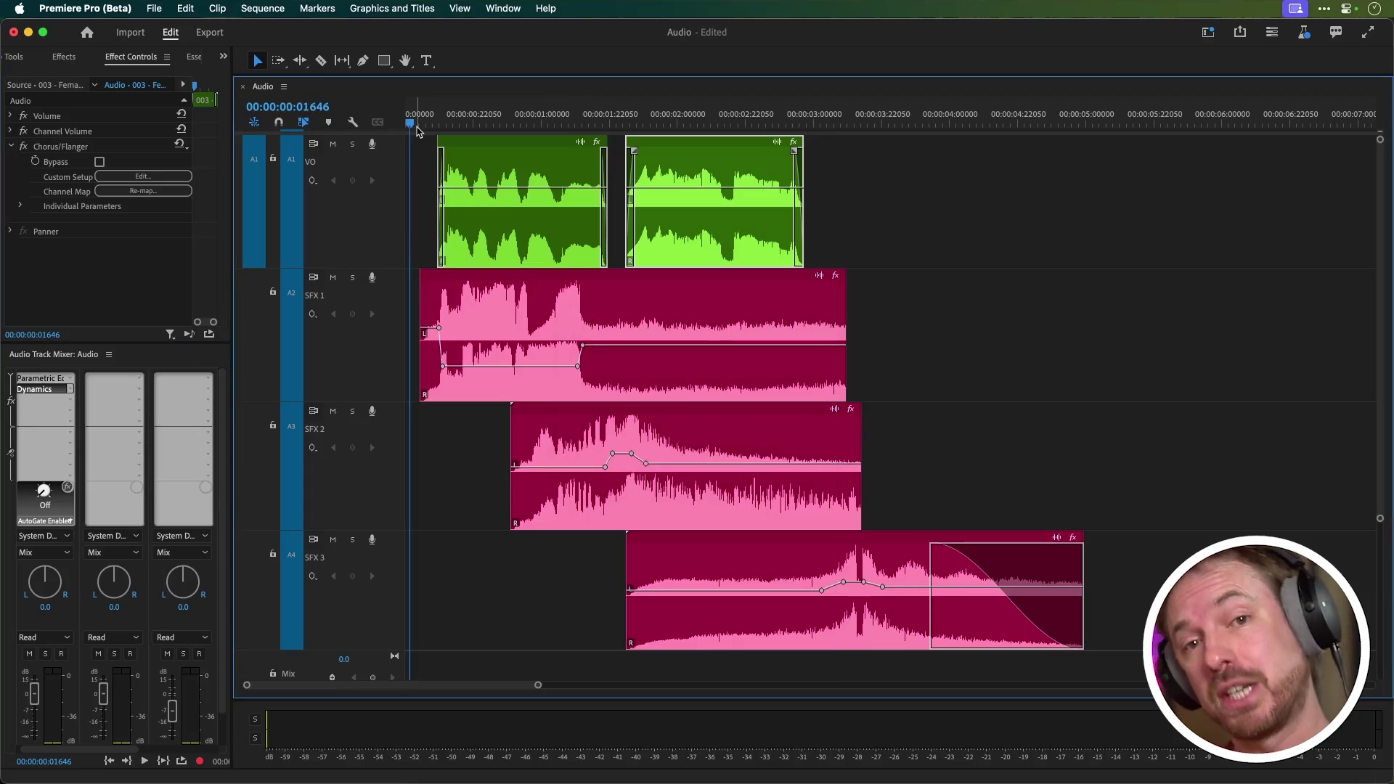
key(space)
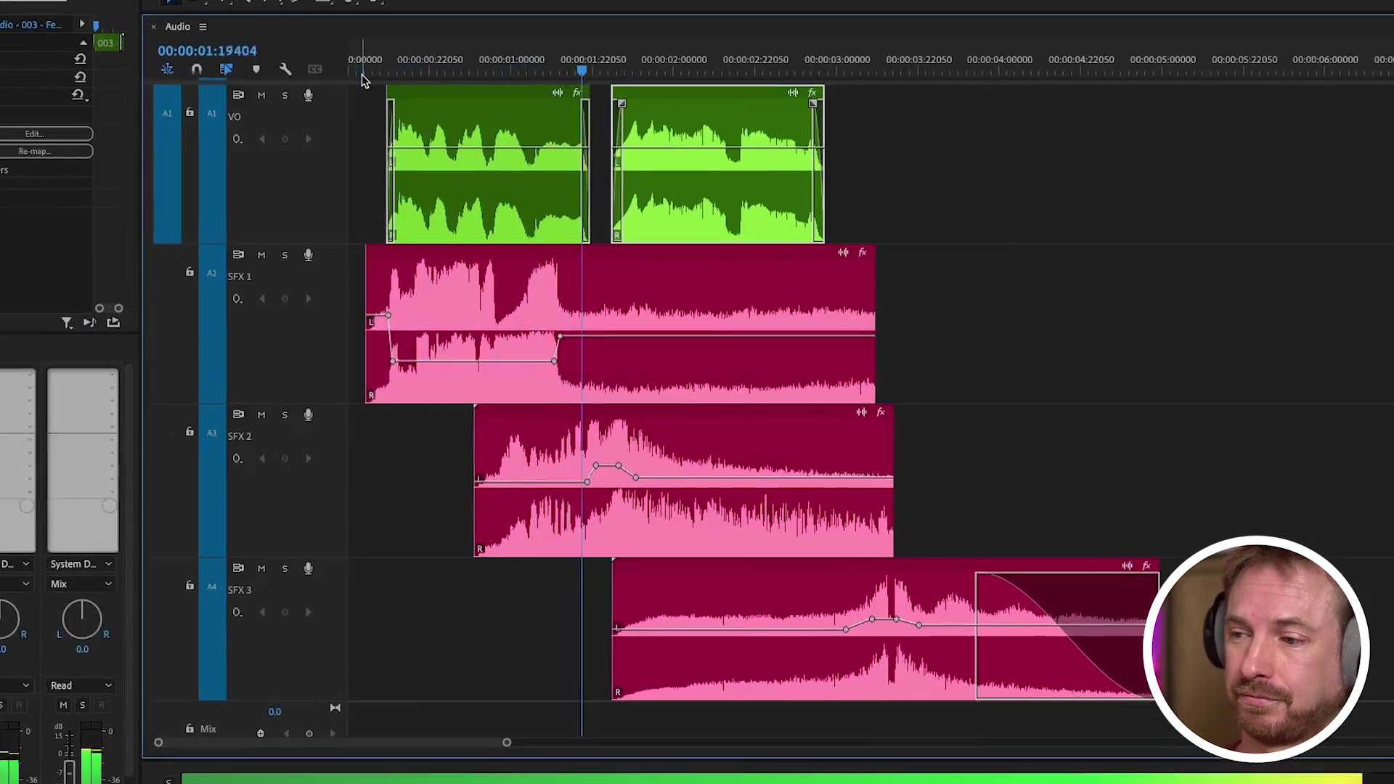